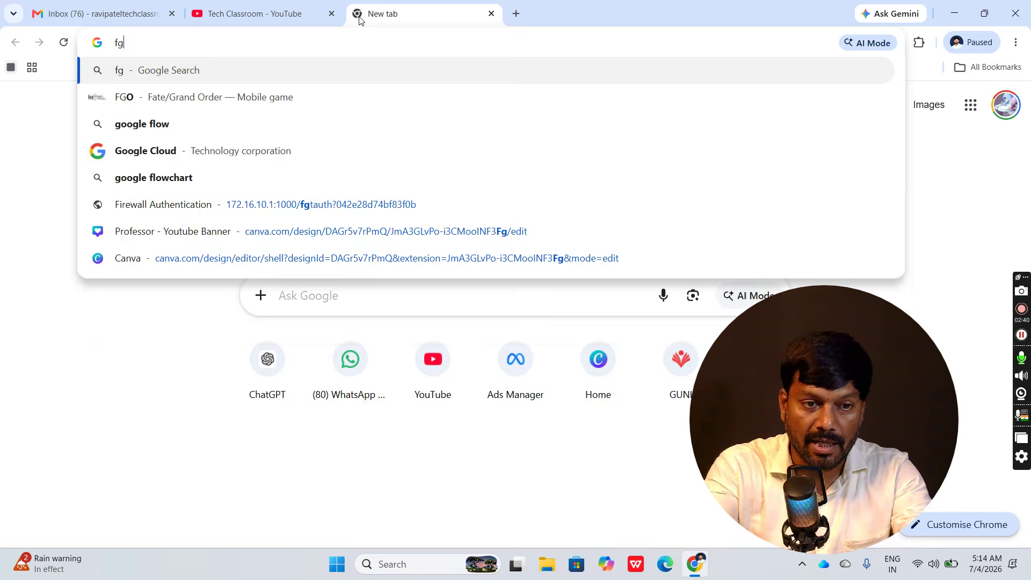
Search Google for "google flow" and open the Google Flow site from the results
type("google ")
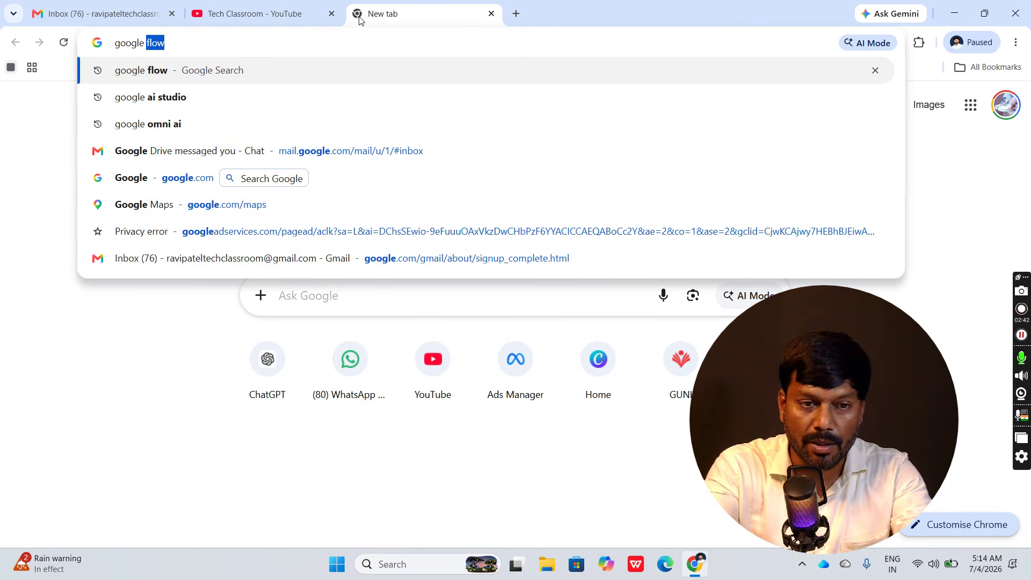
type("flow")
key("Return")
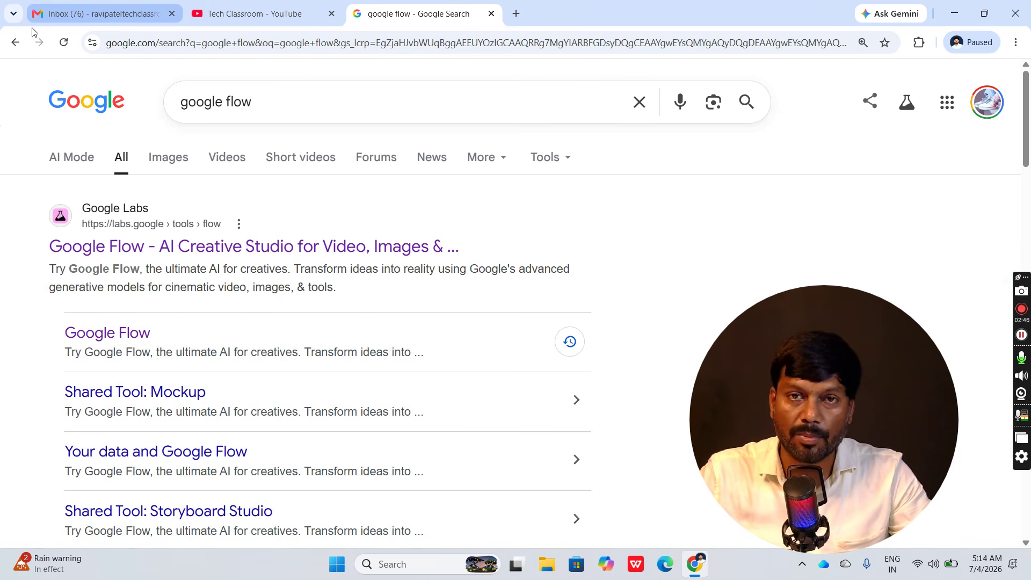
mouse_move(32, 32)
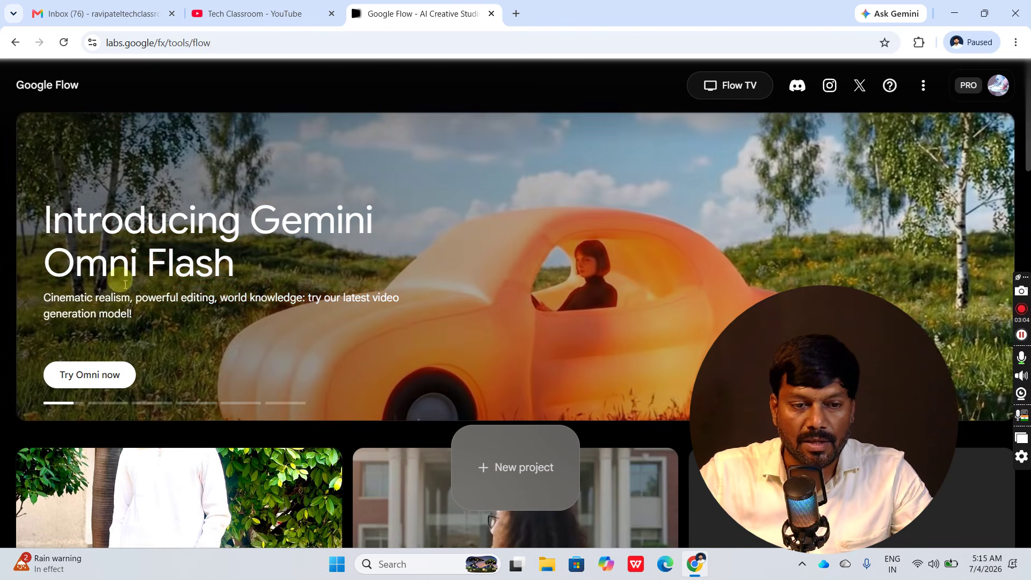
Start a new Google Flow project with Gemini Omni Flash and dismiss the model introduction
left_click(91, 374)
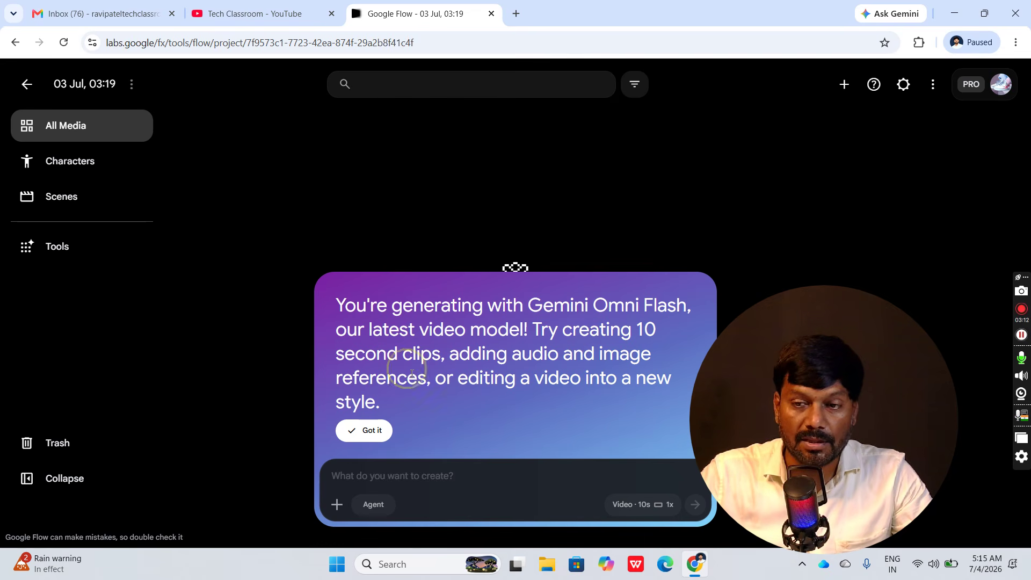
left_click(364, 429)
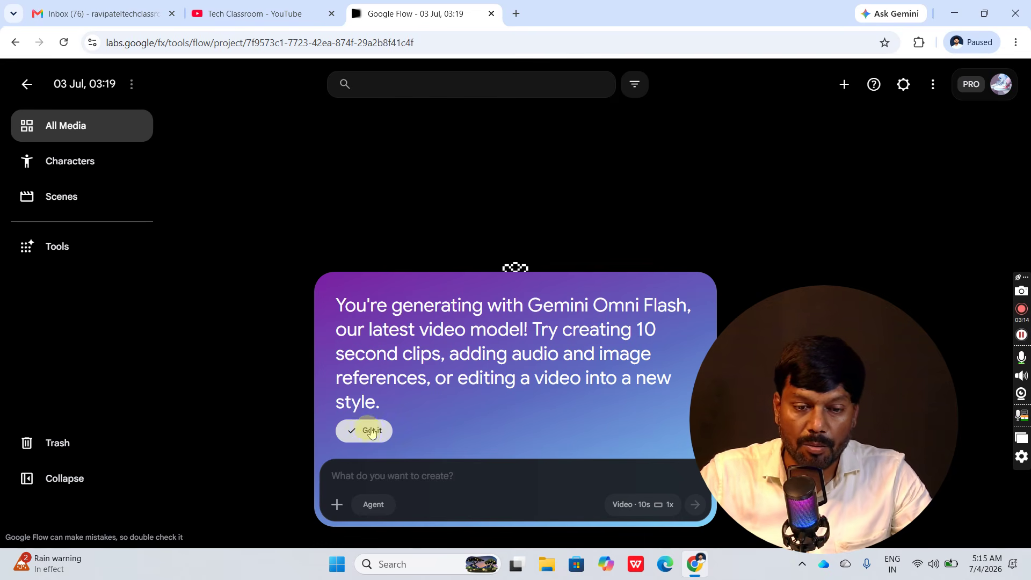
left_click_drag(824, 419, 867, 246)
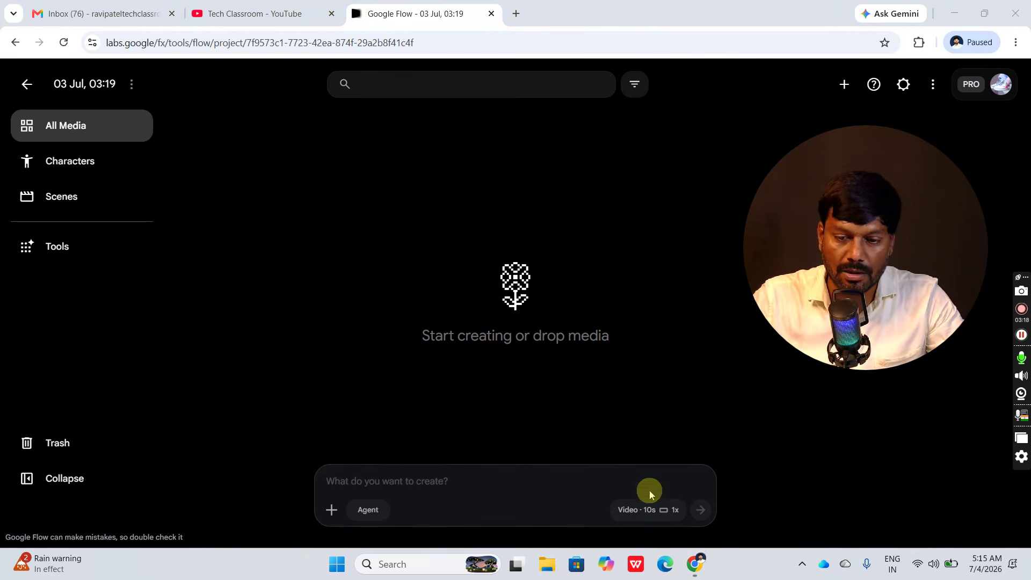
Examine the video models offered in the generation settings, keeping Omni Flash
left_click(647, 513)
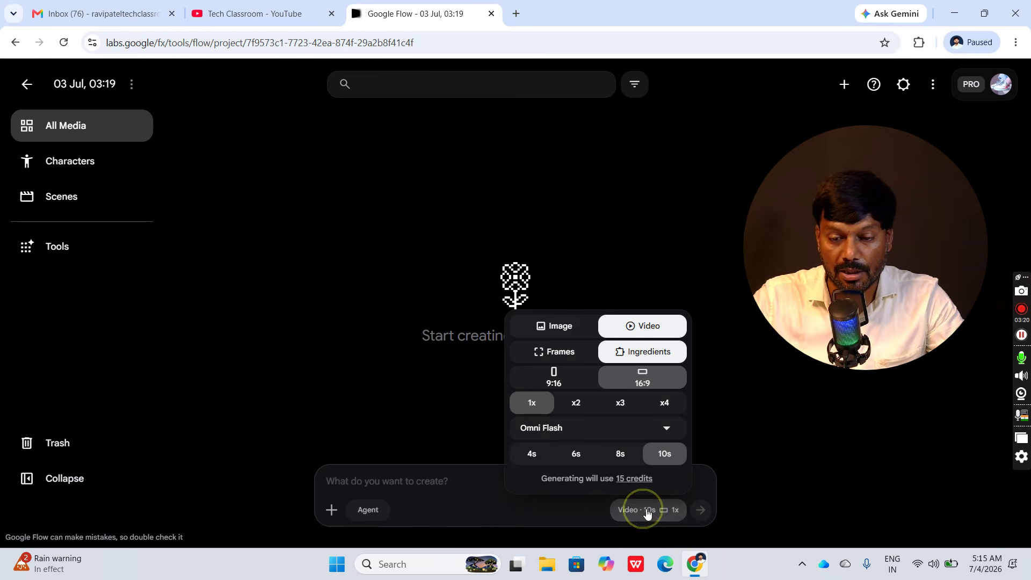
left_click(563, 436)
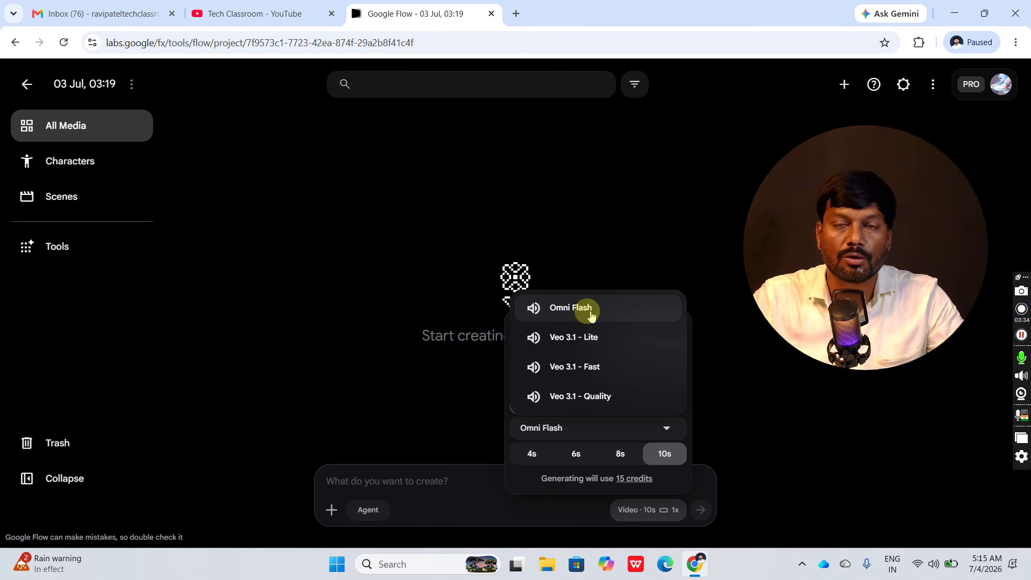
left_click(678, 192)
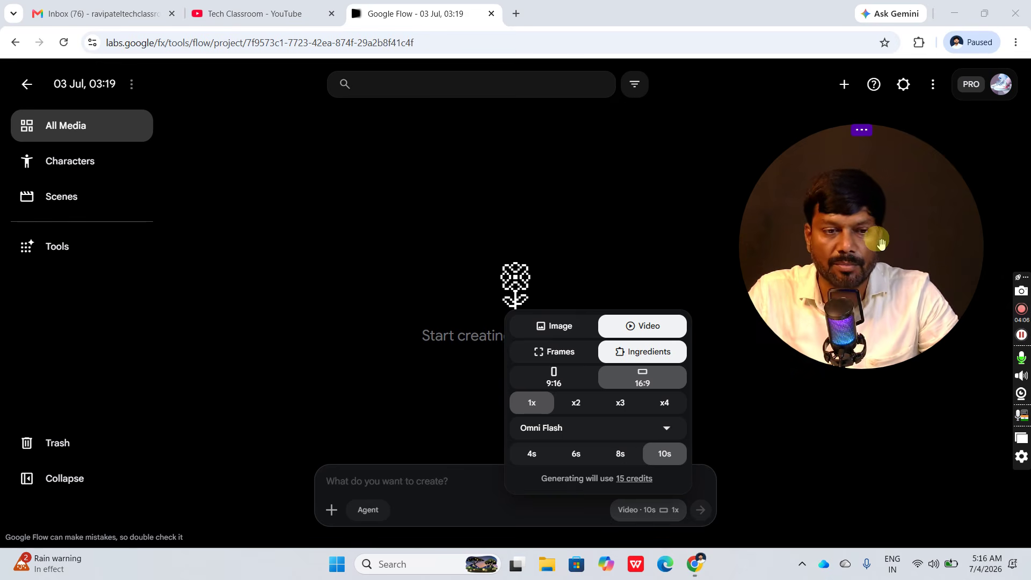
Check the remaining Google Flow credits in the account details and close them
left_click(1000, 89)
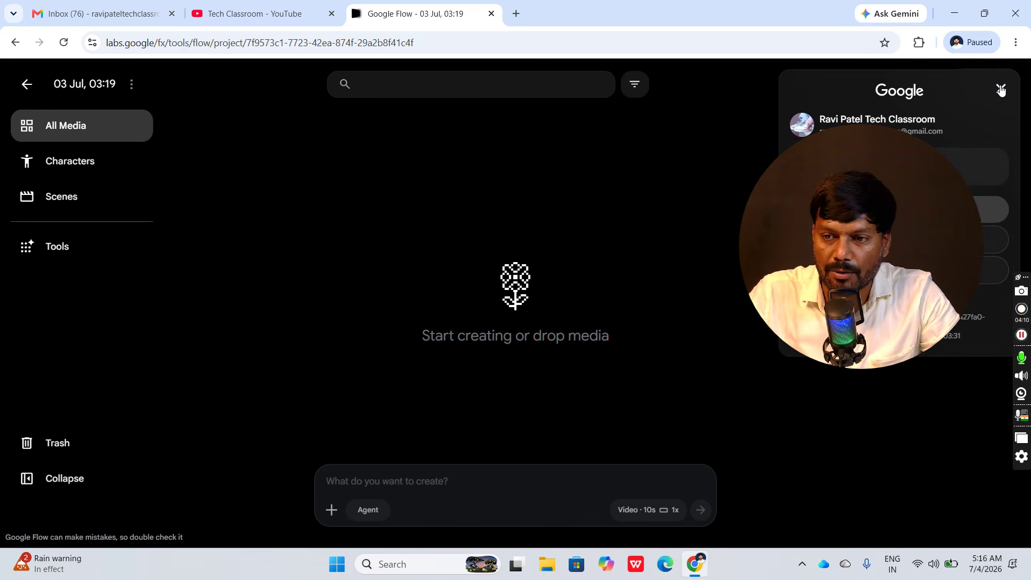
left_click_drag(886, 217, 648, 174)
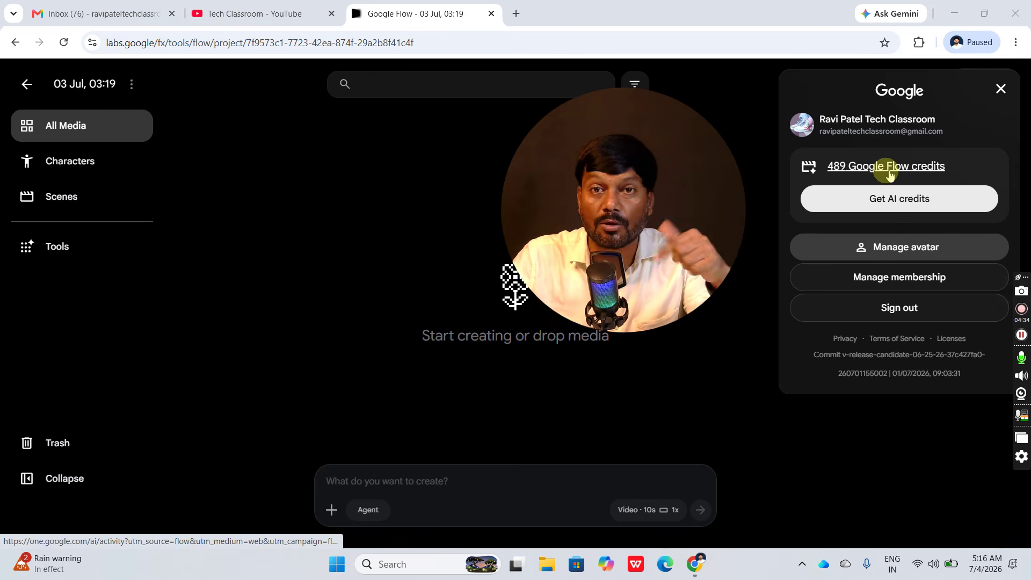
left_click(994, 100)
left_click_drag(702, 203, 943, 251)
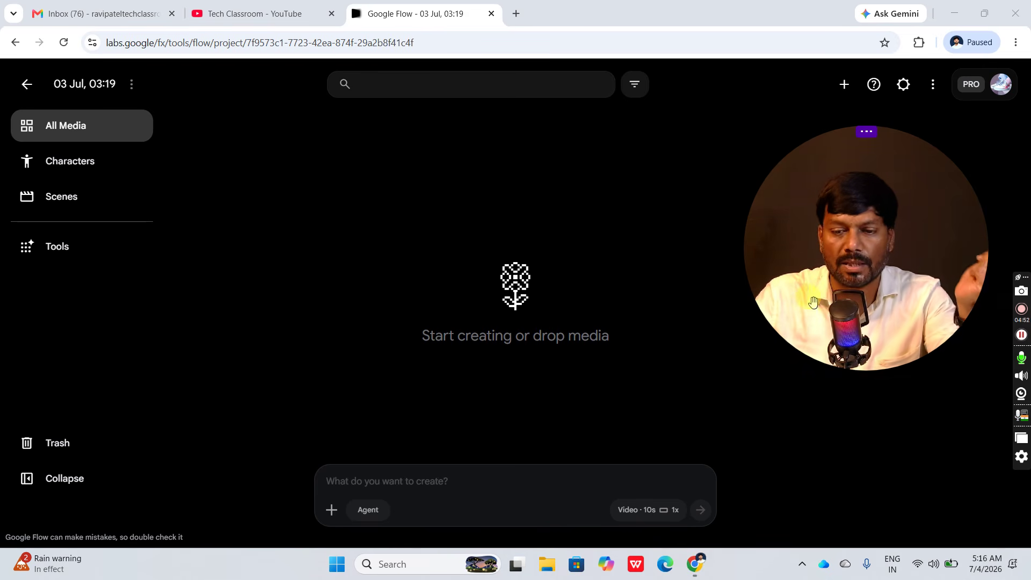
Switch the generation type in the prompt settings from video to image
left_click(651, 472)
left_click(639, 508)
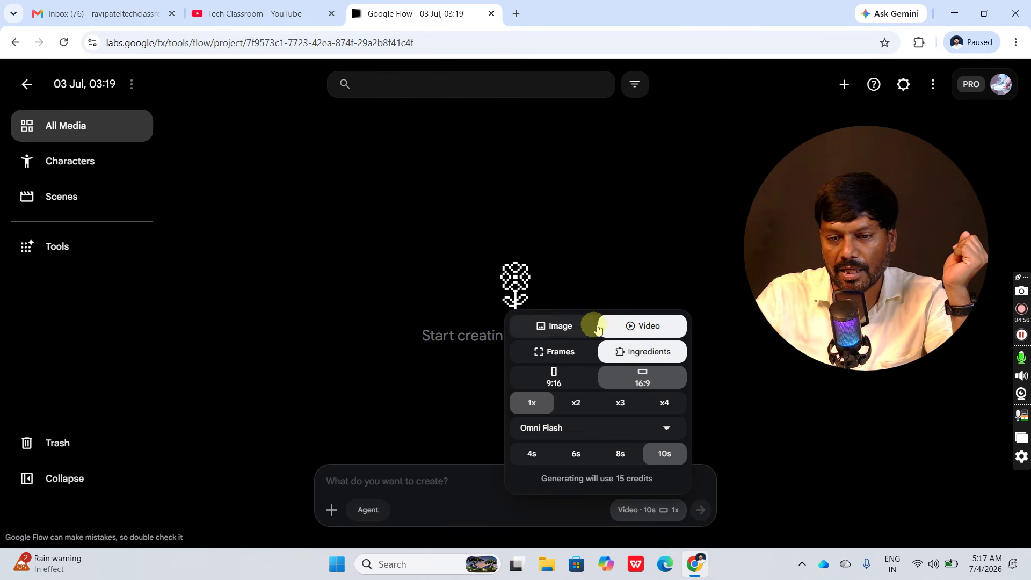
left_click(558, 326)
left_click(646, 352)
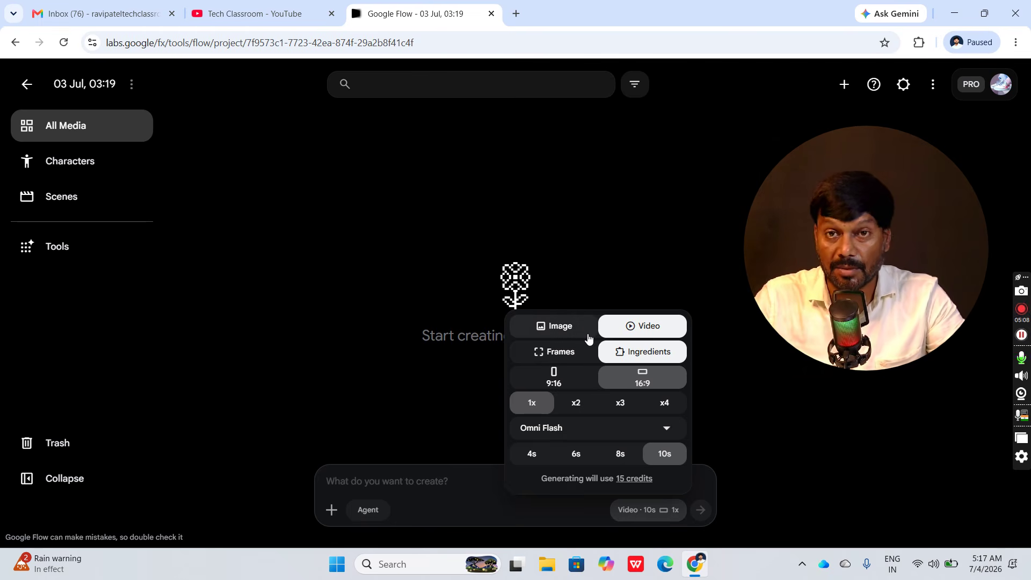
left_click(570, 329)
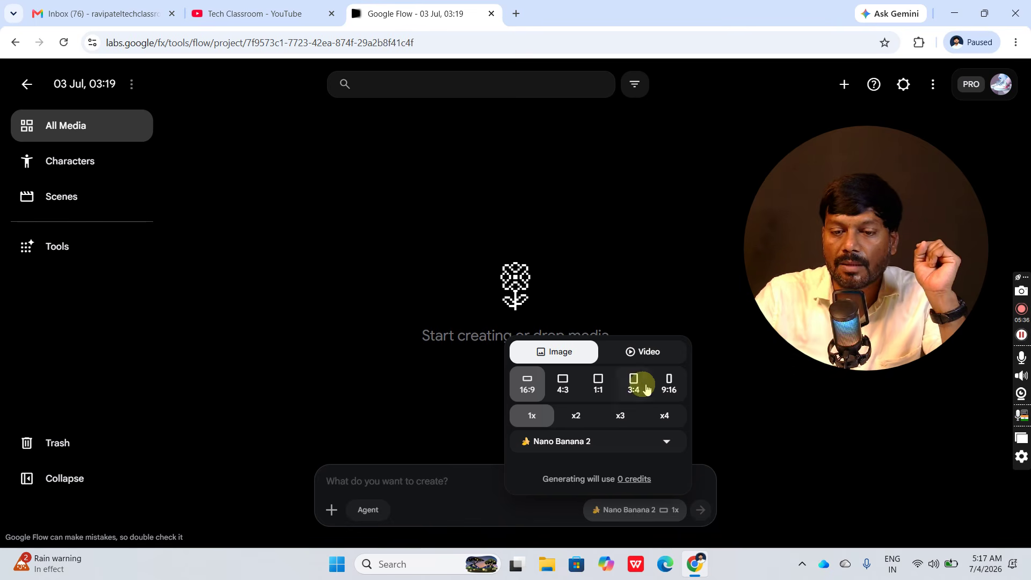
Review the available image aspect ratios and set the aspect ratio to 9:16
left_click(600, 398)
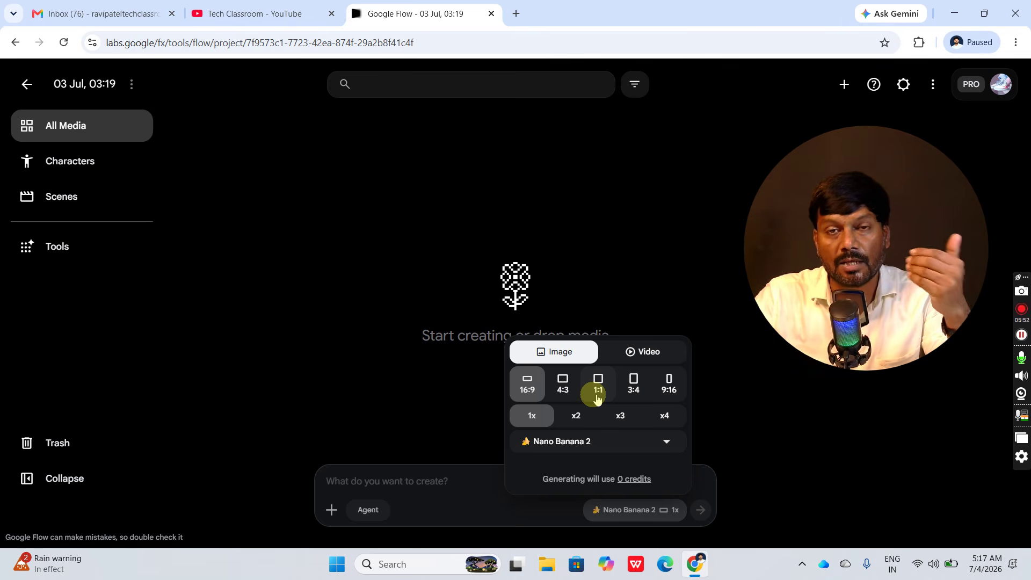
left_click(597, 396)
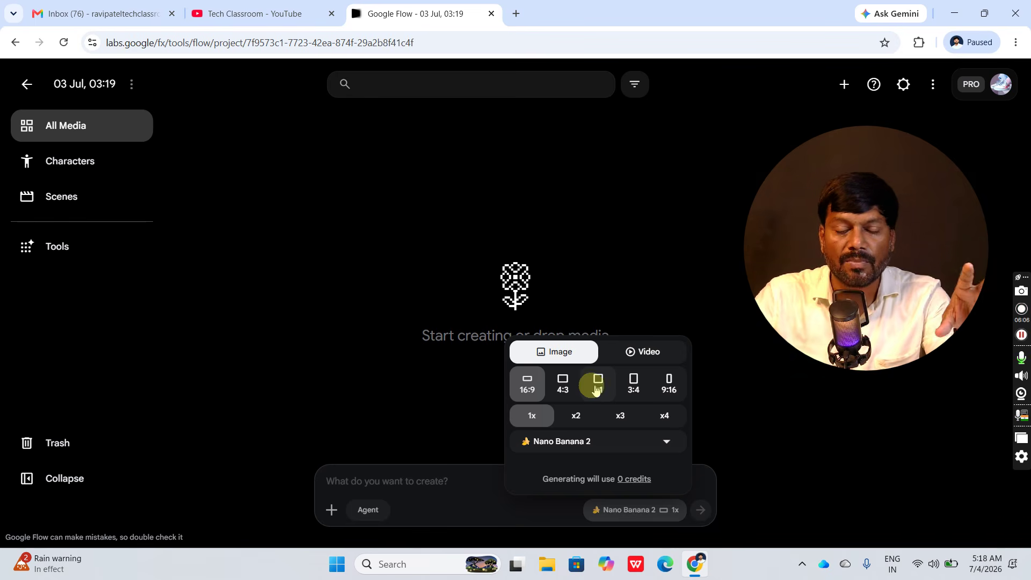
left_click(603, 388)
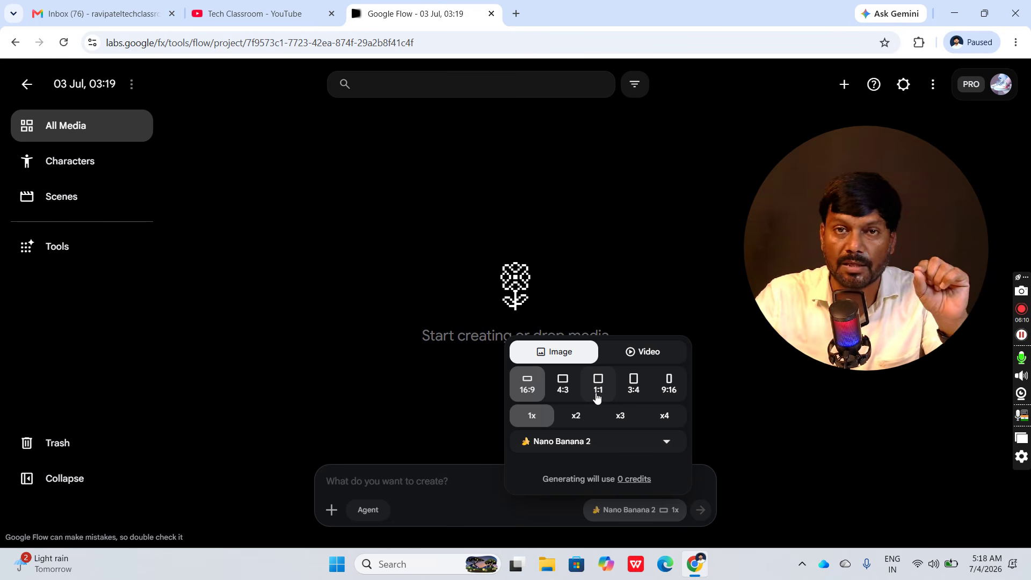
left_click(596, 397)
left_click(596, 396)
left_click(595, 398)
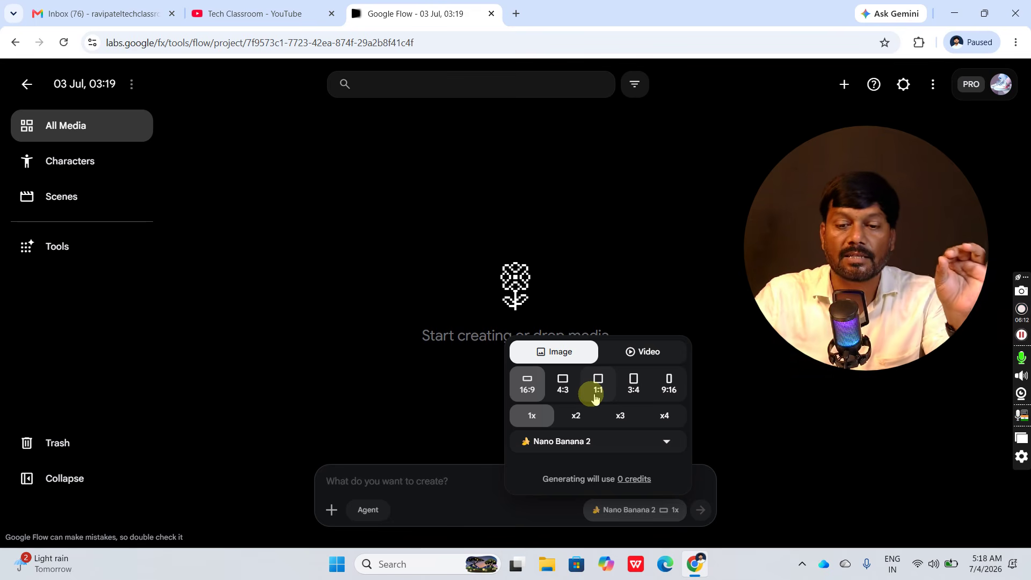
left_click(600, 390)
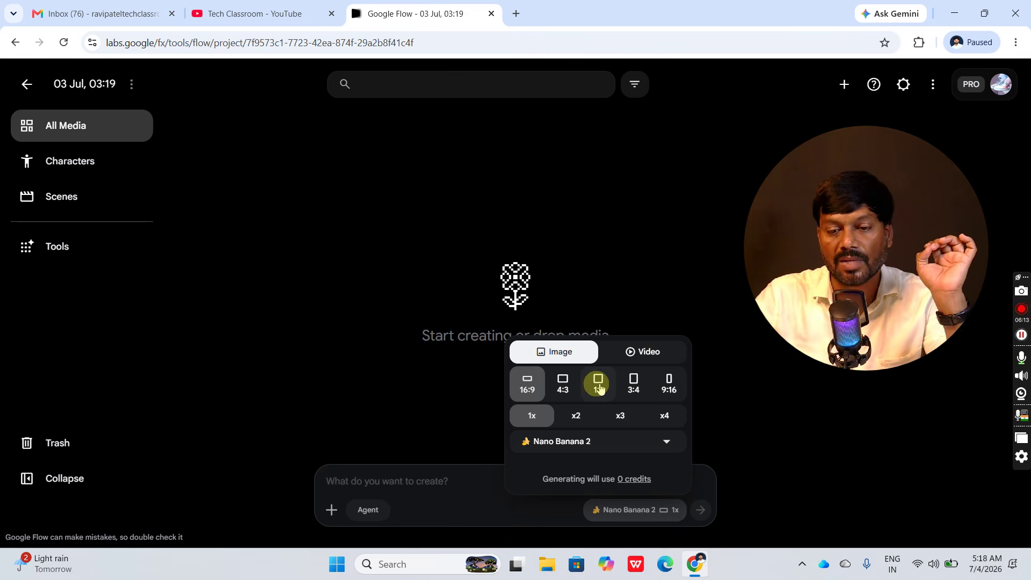
left_click(635, 391)
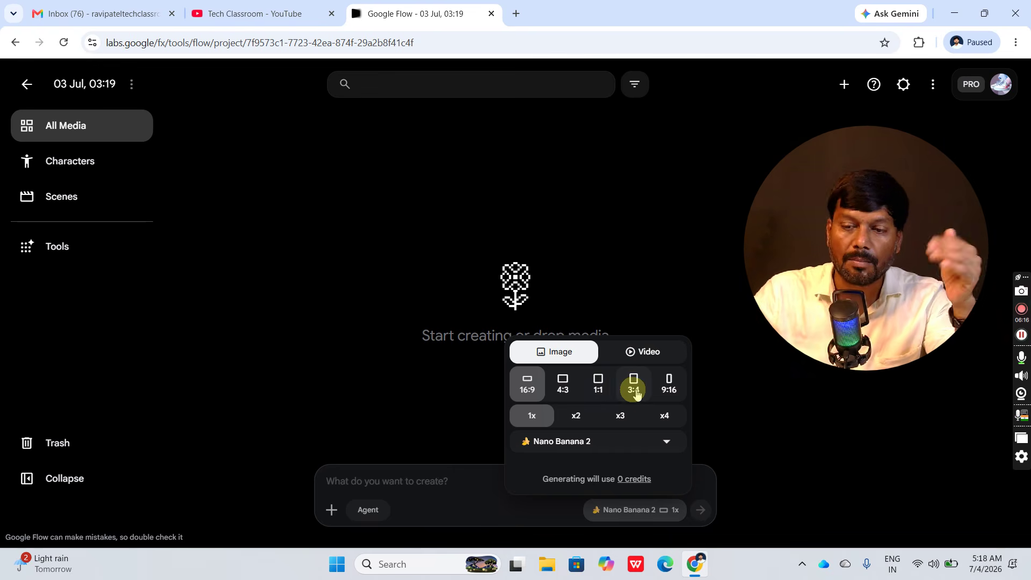
left_click(636, 394)
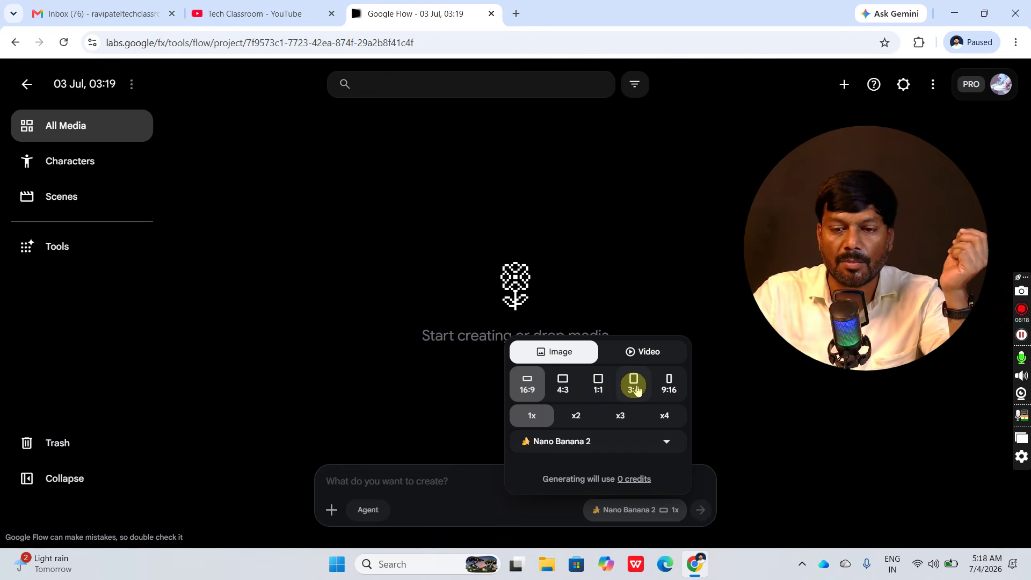
left_click(635, 393)
left_click(607, 389)
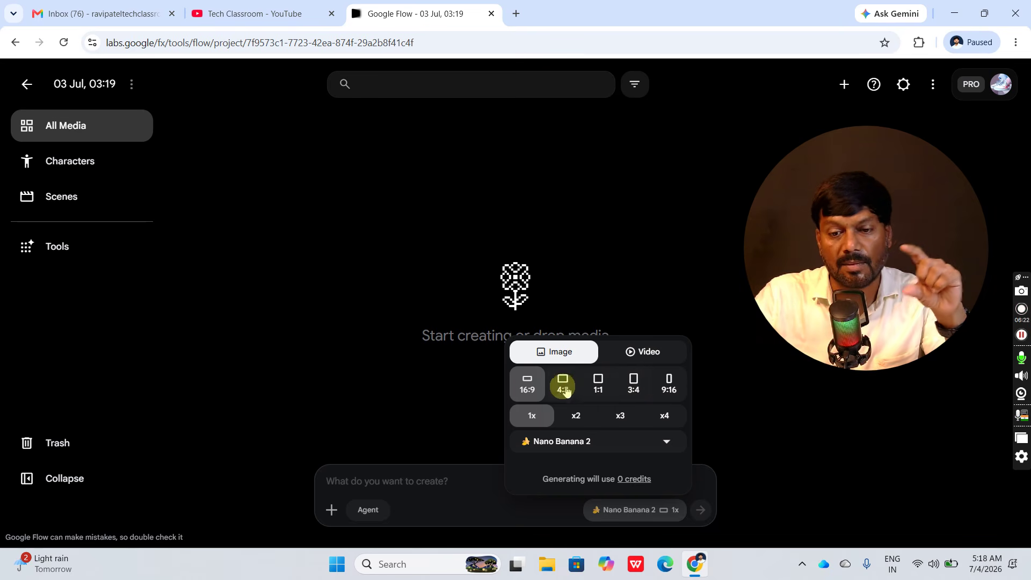
left_click(668, 389)
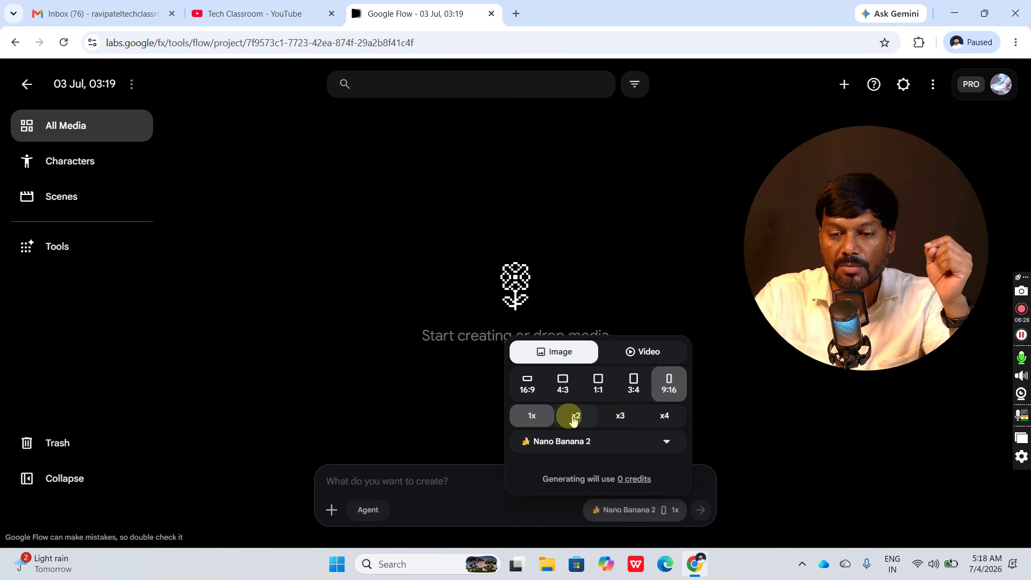
Try the different output counts and set the number of images per prompt to x4
left_click(622, 419)
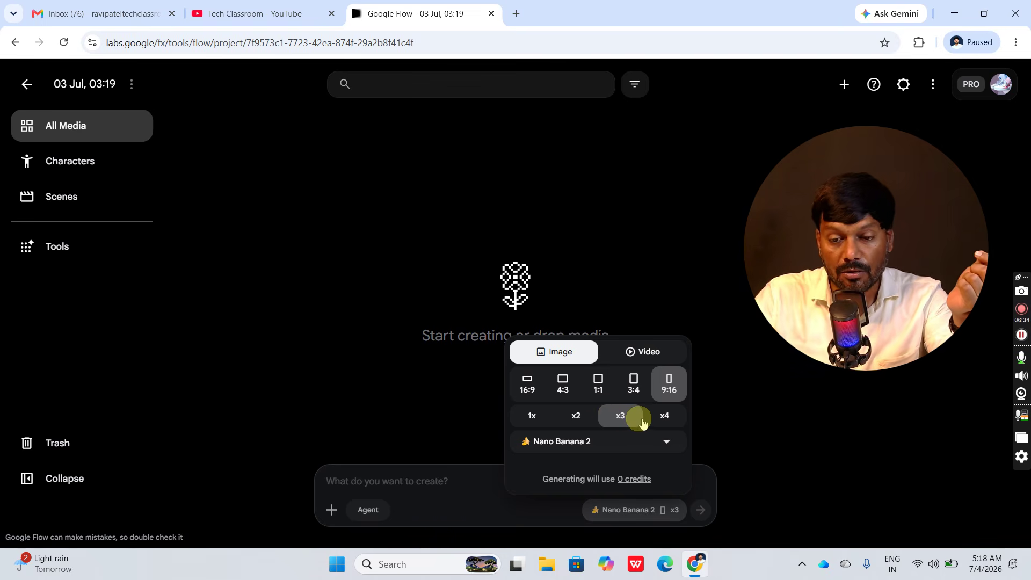
left_click(664, 418)
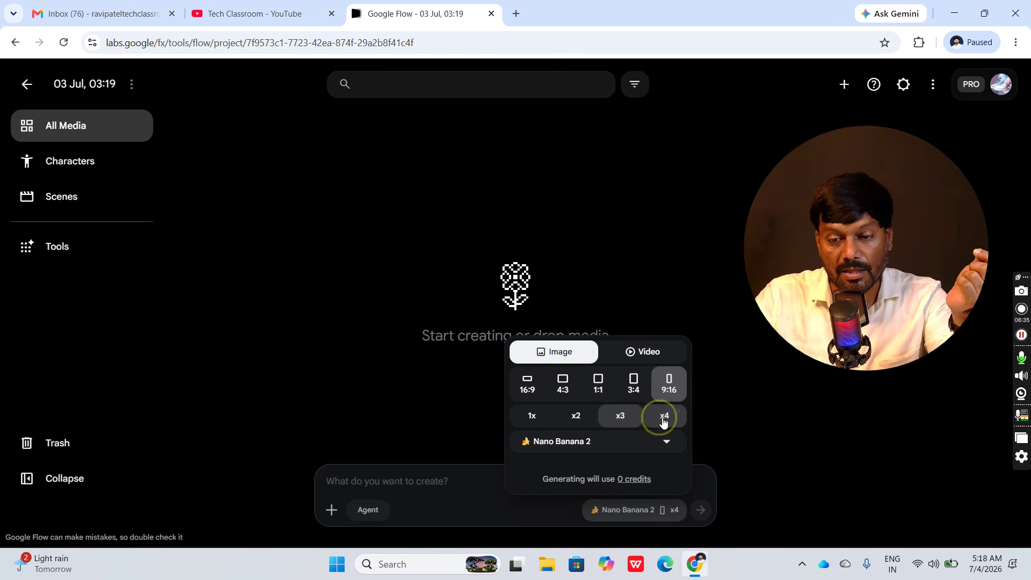
left_click(532, 416)
left_click(593, 424)
left_click(617, 419)
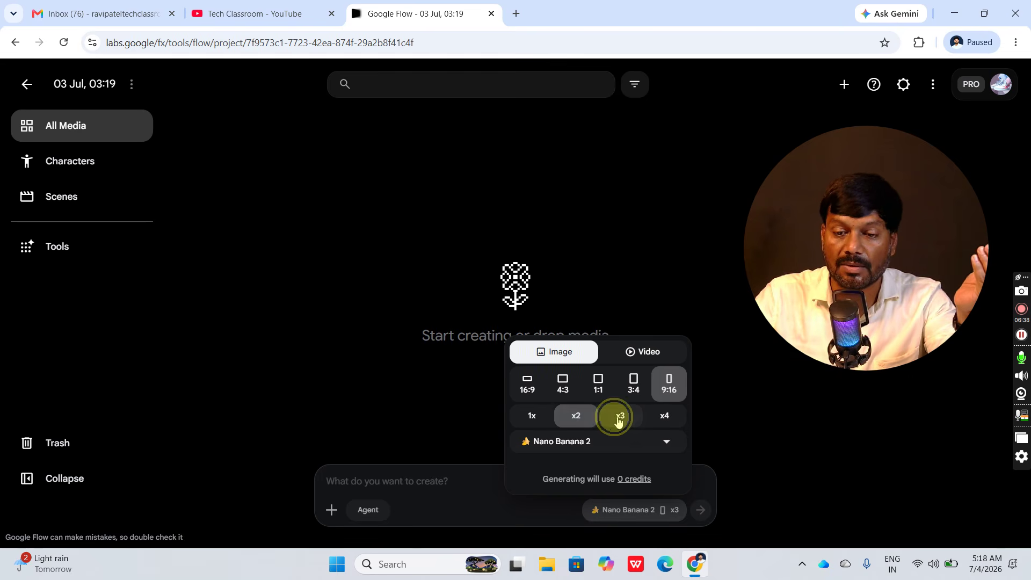
left_click(664, 418)
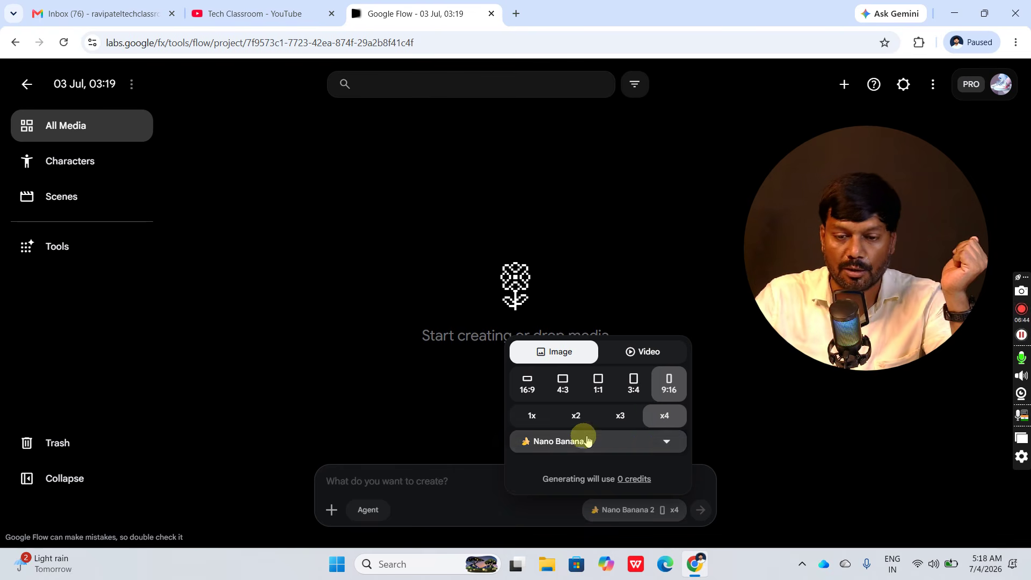
Review the available image models and select Nano Banana 2
left_click(642, 438)
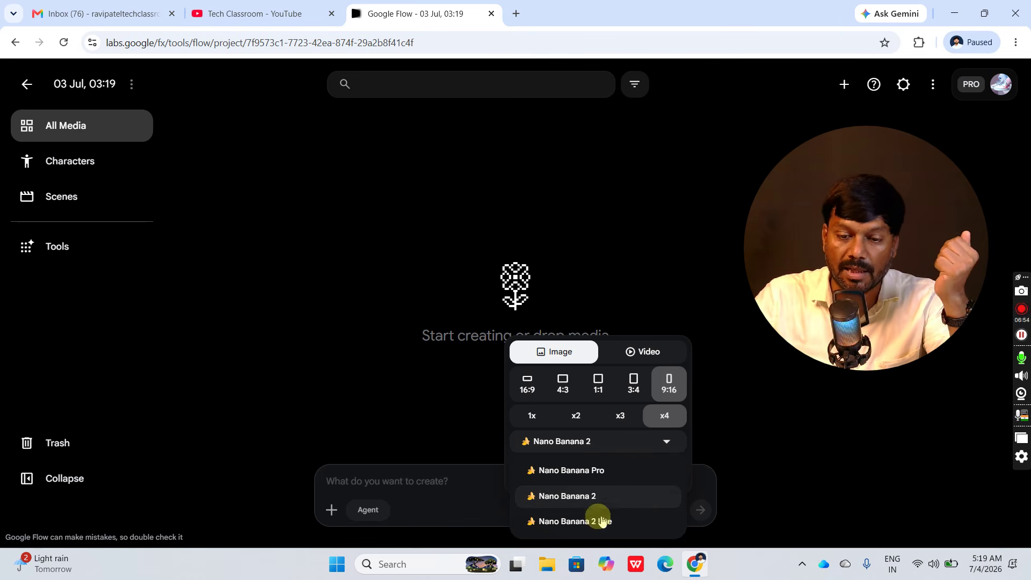
left_click(616, 481)
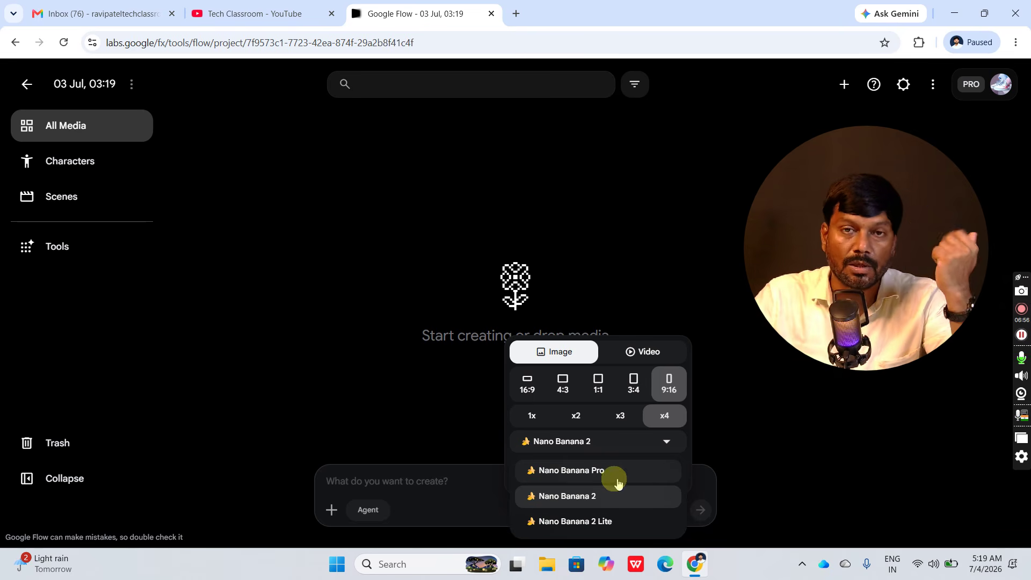
left_click(600, 499)
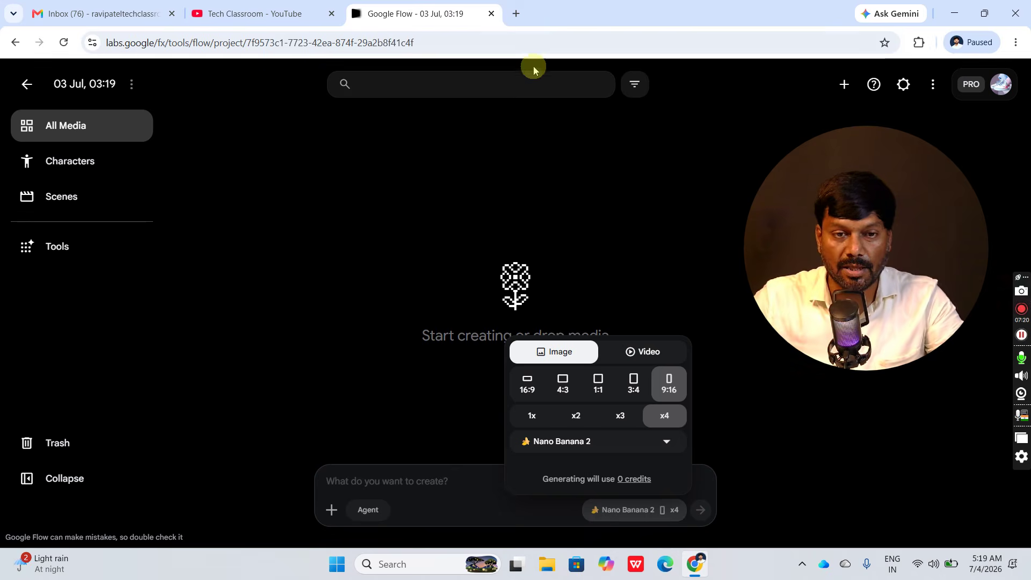
Open ChatGPT in a new browser tab
left_click(515, 13)
type("gchat")
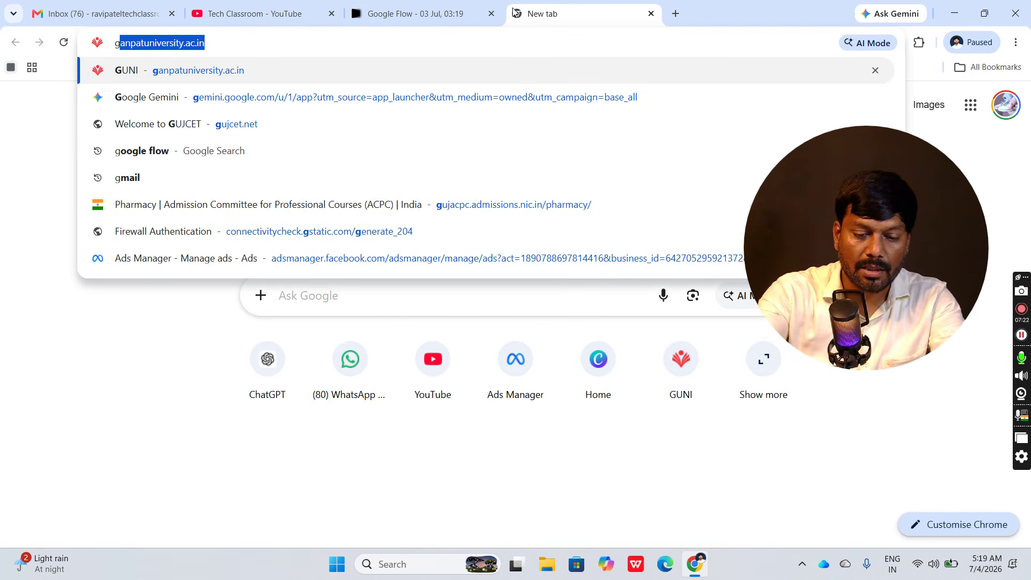
key("BackSpace")
key("BackSpace")
key("BackSpace")
key("BackSpace")
key("BackSpace")
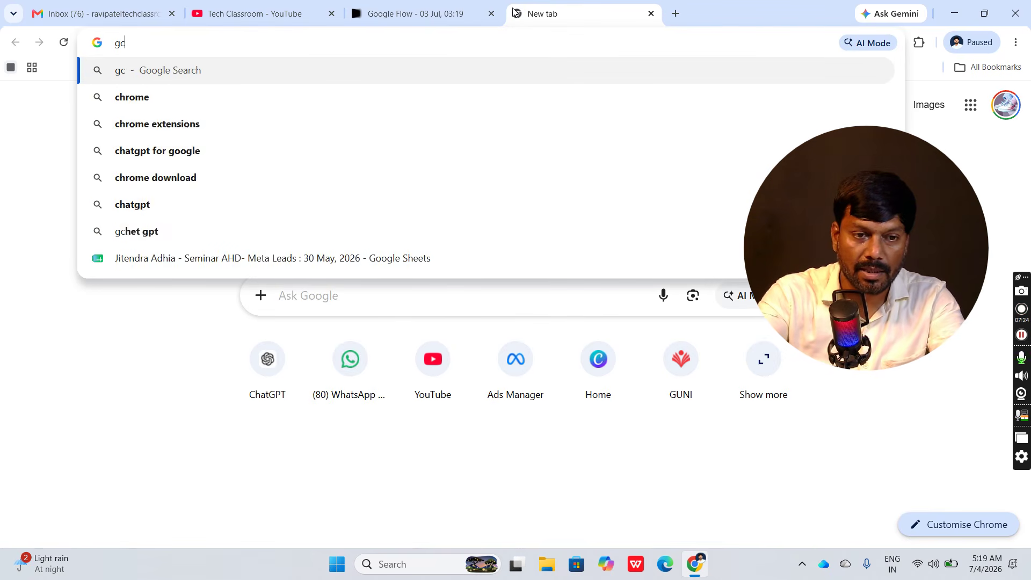
type("chat")
key("Return")
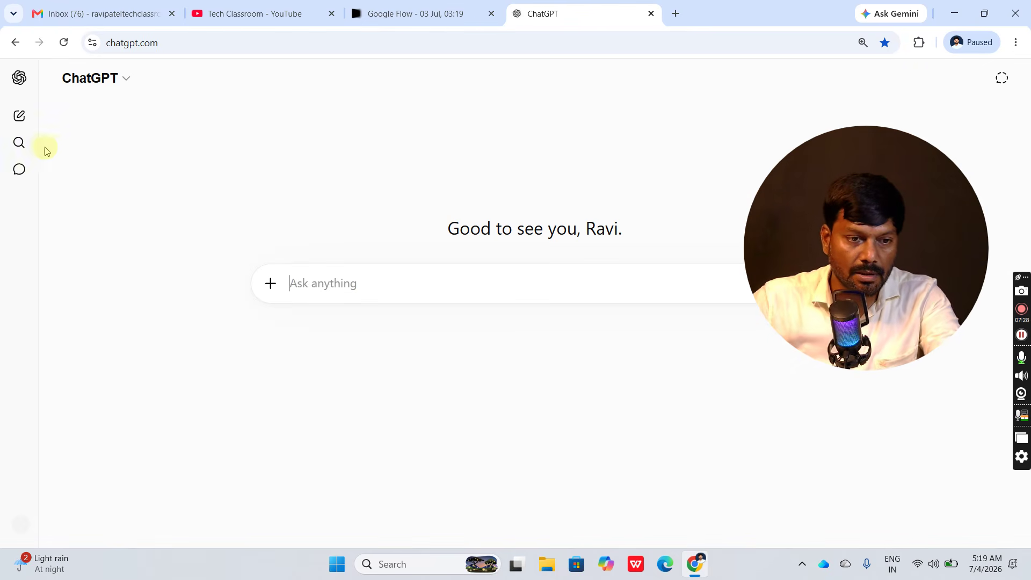
Look through the ChatGPT chat history and open the older of the two Banner Design Request chats
left_click(20, 144)
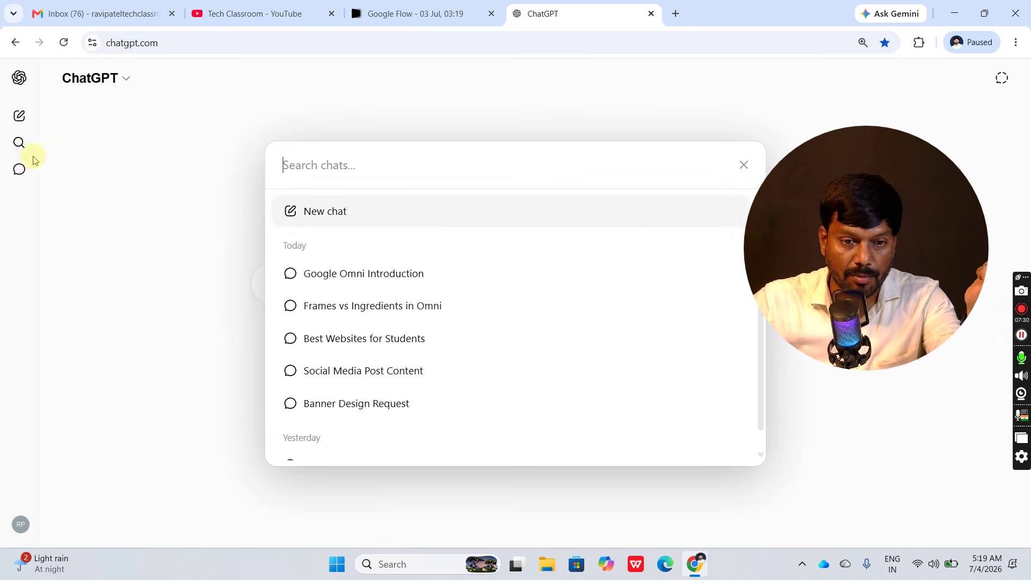
scroll(422, 376, "down", 1)
scroll(391, 349, "up", 1)
left_click(20, 116)
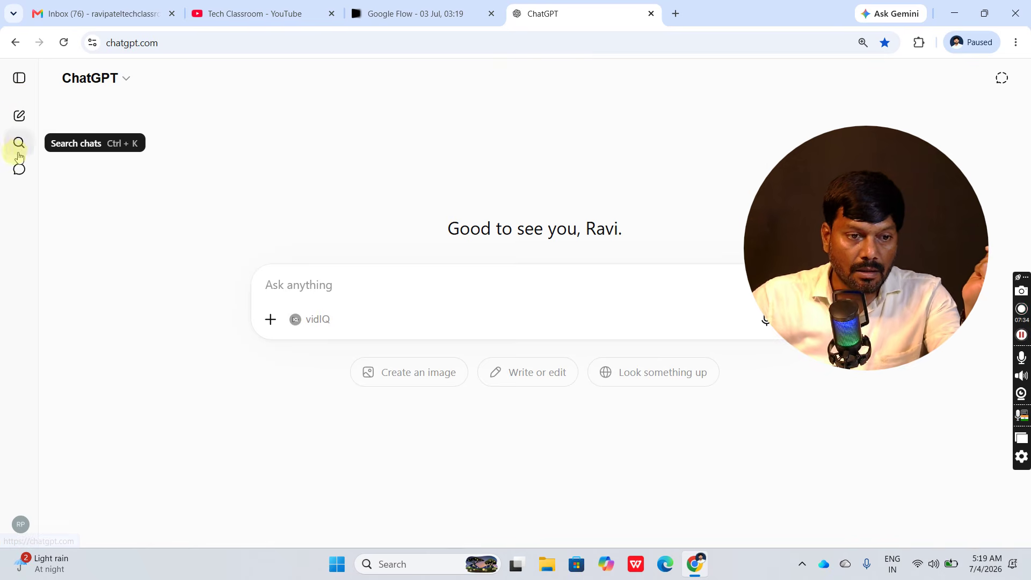
mouse_move(19, 173)
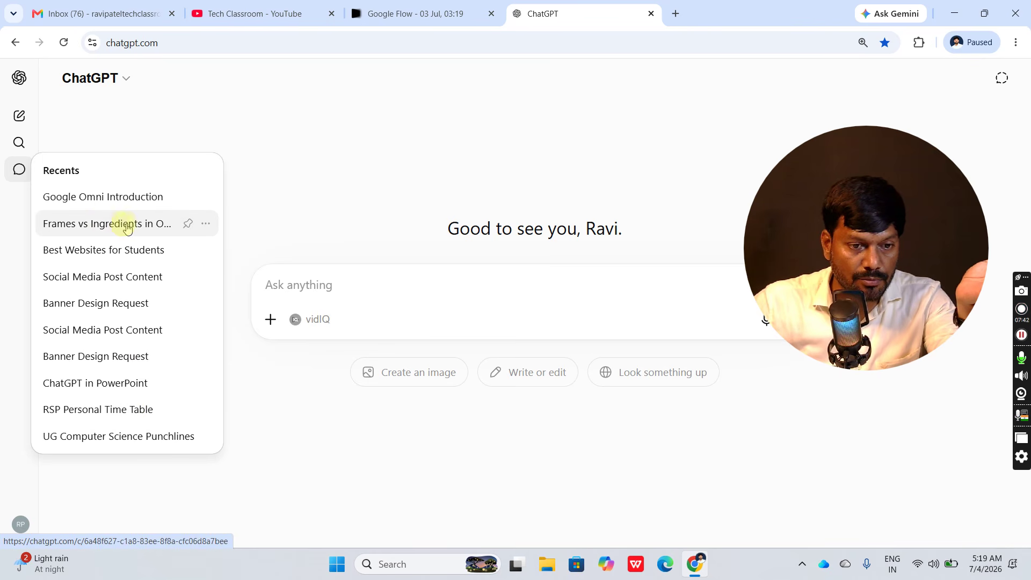
left_click(121, 359)
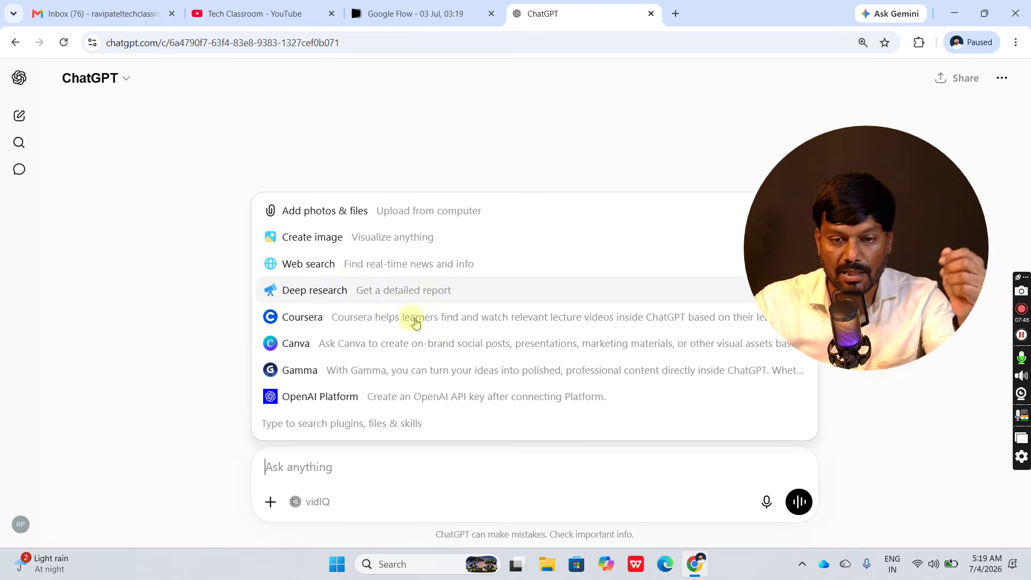
Copy the full banner design prompt from the ChatGPT conversation and paste it into the Google Flow prompt
scroll(205, 285, "up", 5)
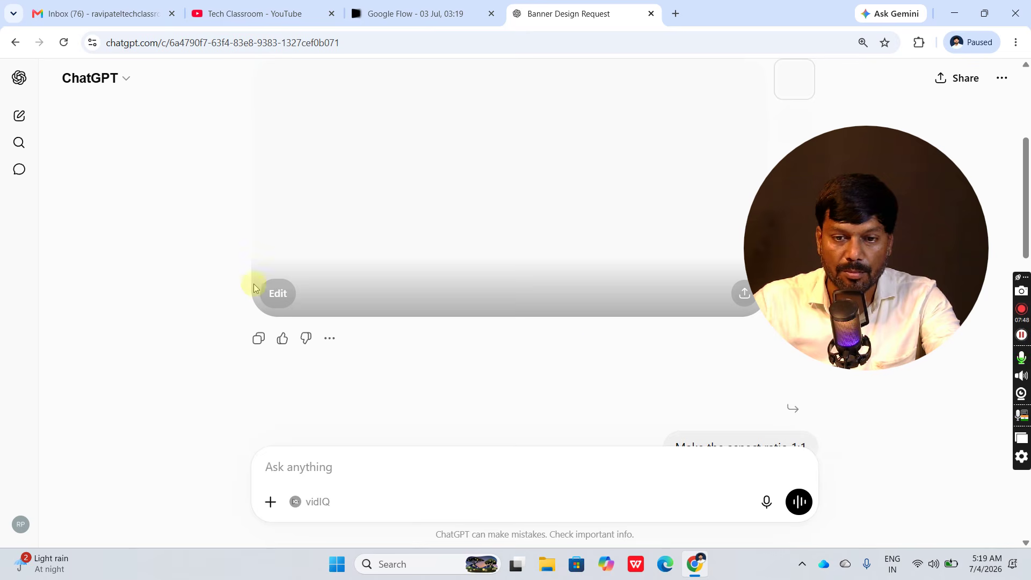
scroll(590, 330, "up", 2)
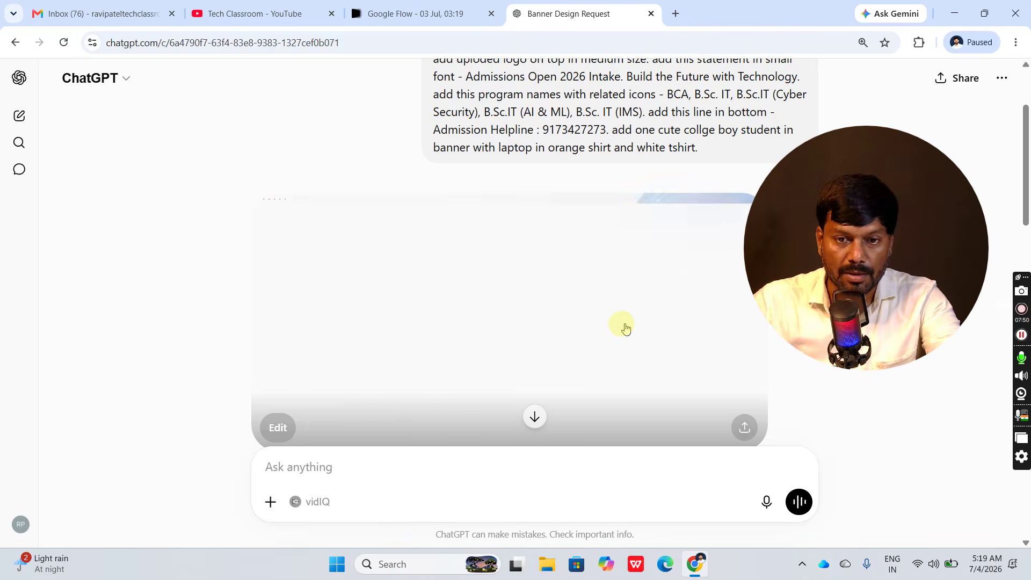
scroll(688, 269, "up", 1)
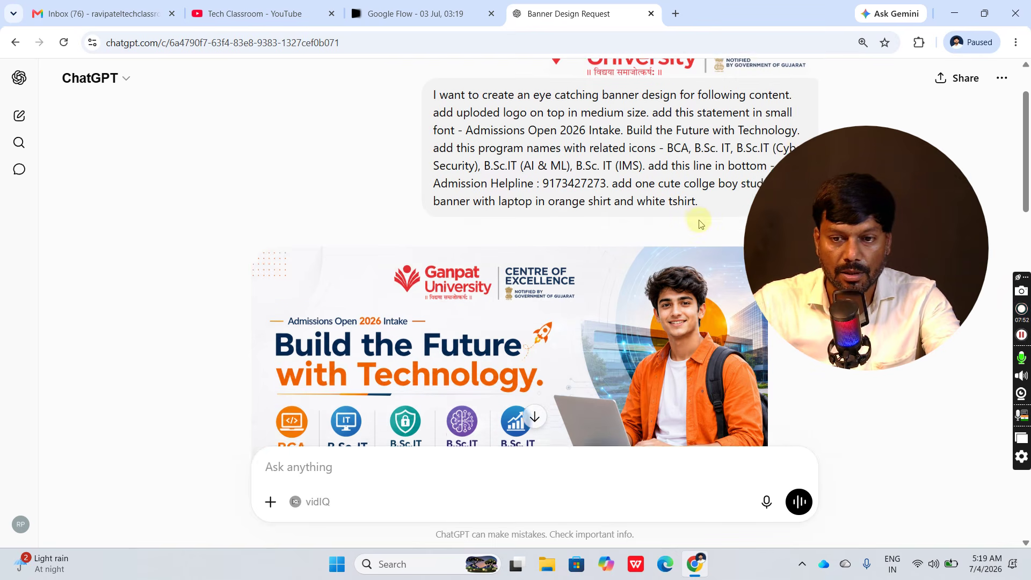
left_click_drag(703, 220, 404, 102)
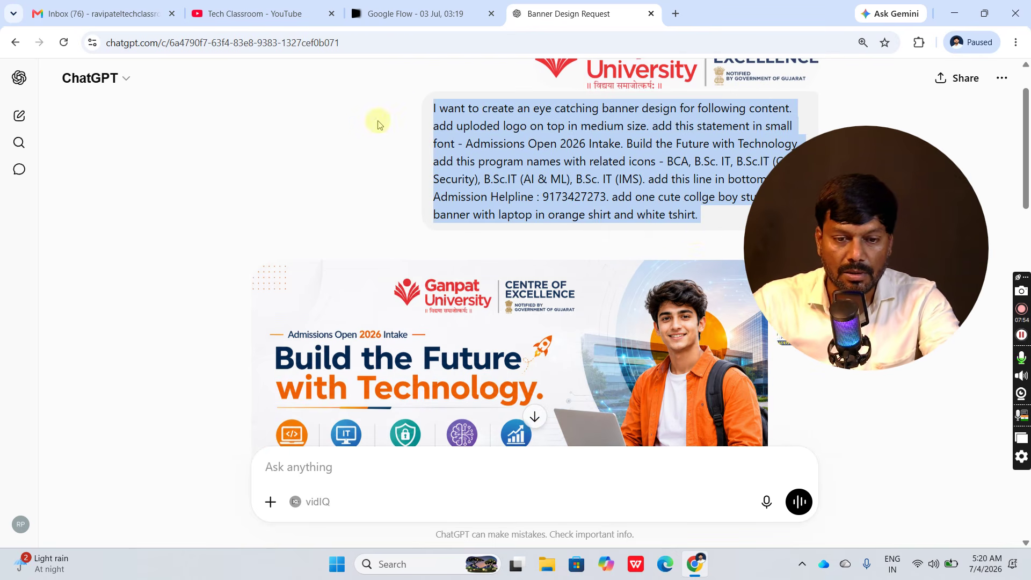
key("ctrl+c")
left_click(424, 13)
left_click(433, 467)
key("ctrl+v")
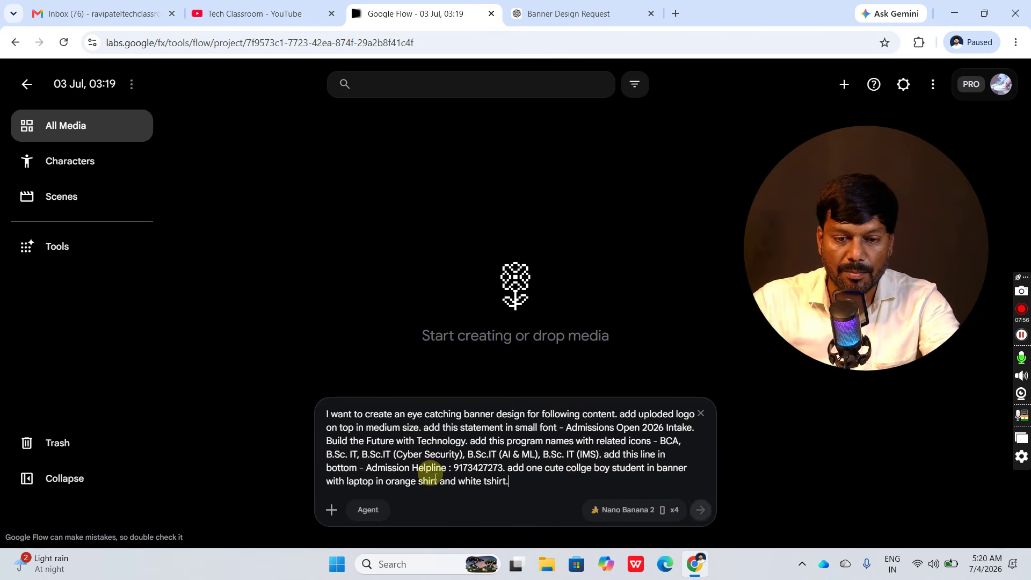
Set the image aspect ratio to 1:1 and the output count to x2, and generate the banner
left_click(662, 509)
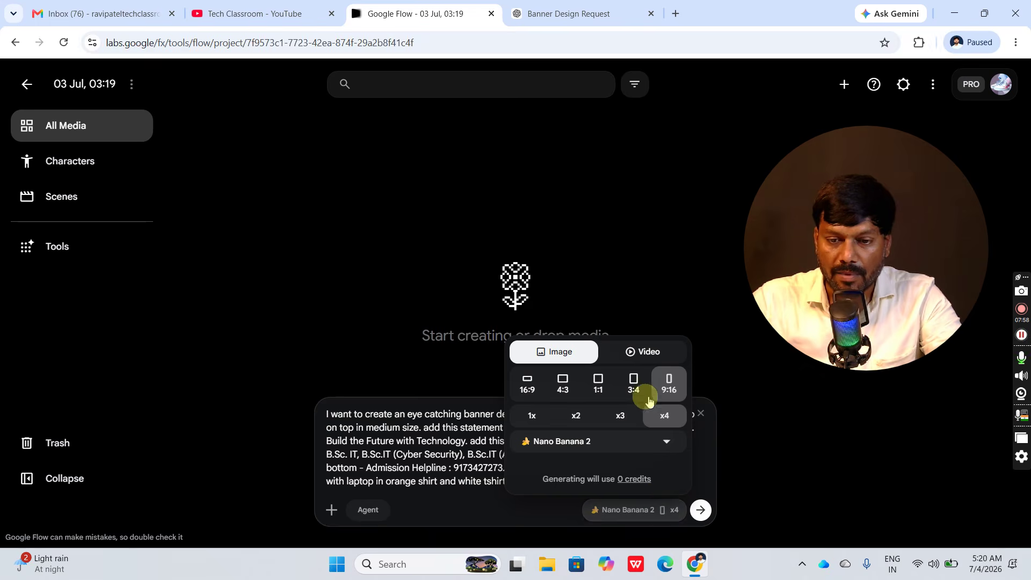
left_click(598, 384)
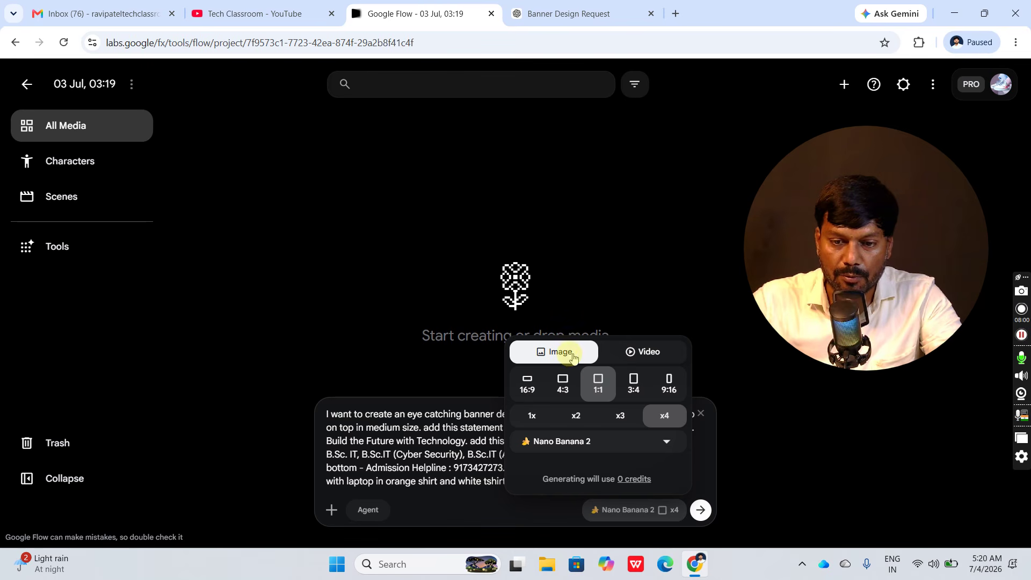
left_click(576, 417)
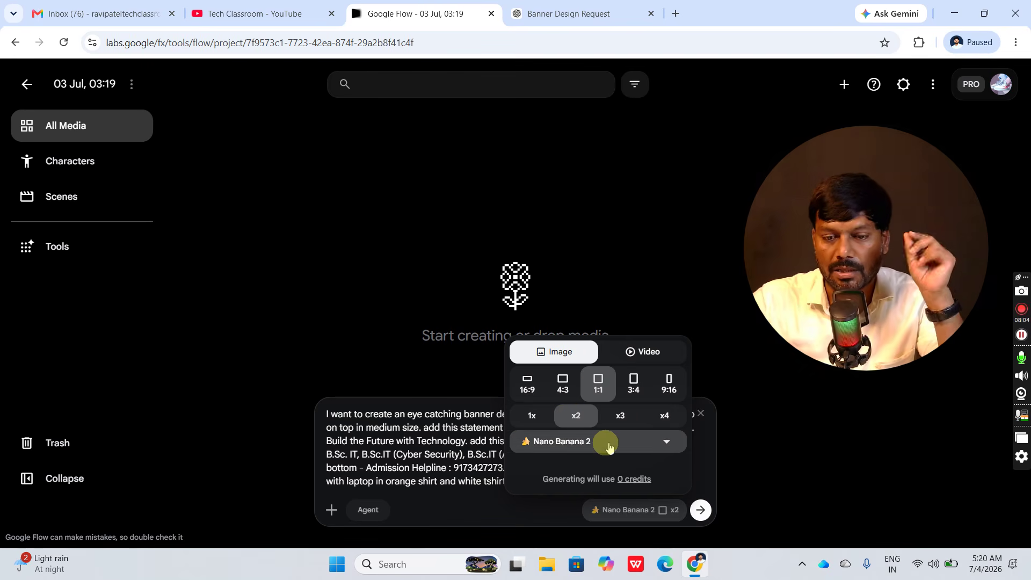
left_click(701, 509)
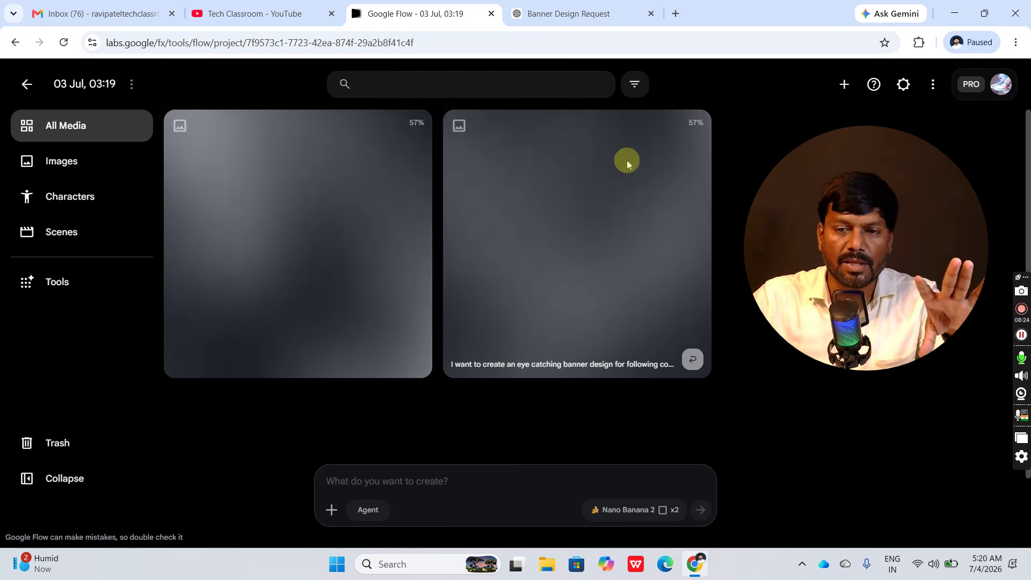
Examine the banner designs previously made in the ChatGPT conversation and return to the Google Flow project
left_click(257, 4)
left_click(414, 11)
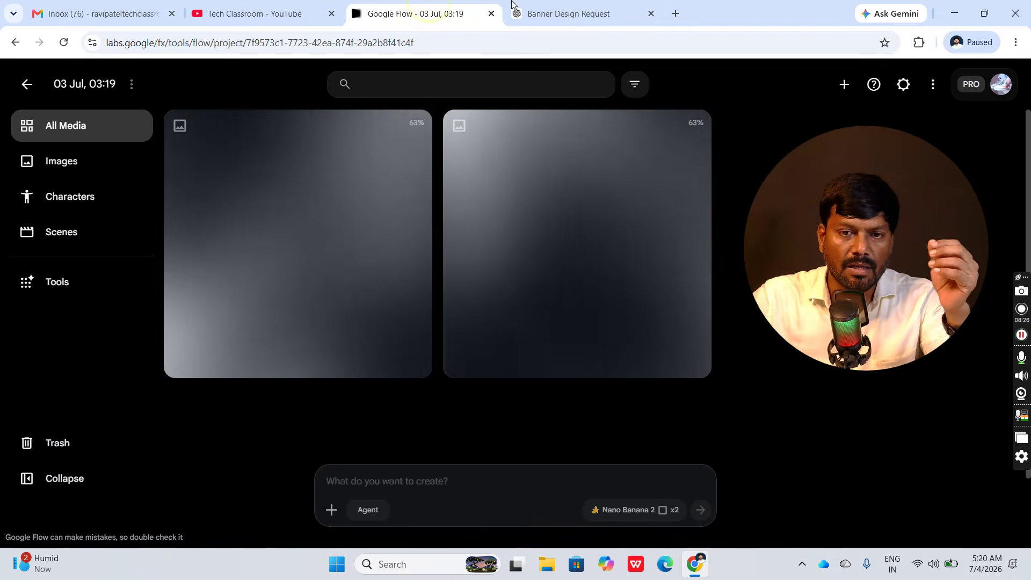
left_click(564, 14)
left_click(413, 5)
left_click(564, 14)
scroll(598, 327, "down", 5)
scroll(381, 226, "up", 1)
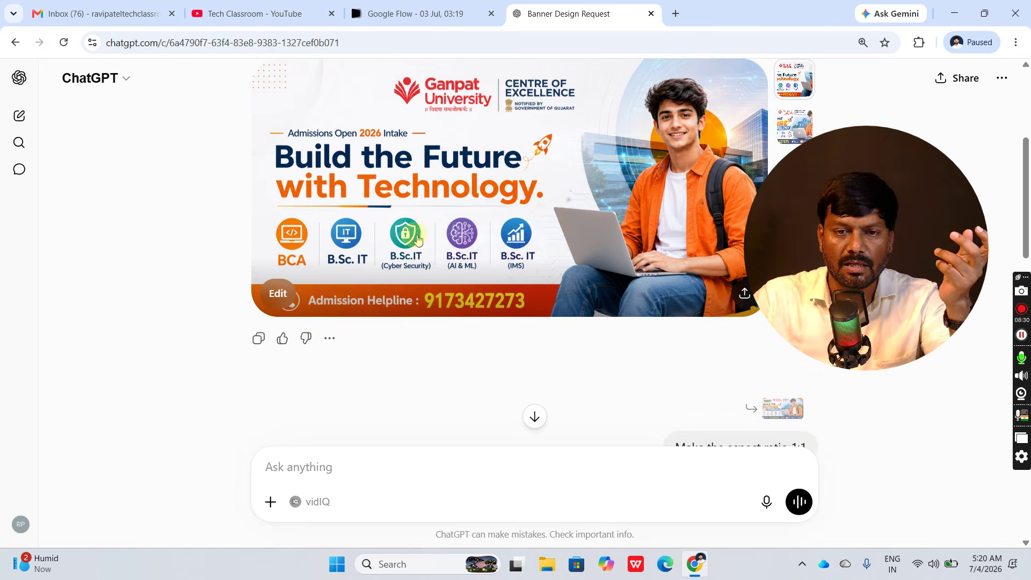
scroll(491, 252, "down", 4)
scroll(525, 262, "down", 6)
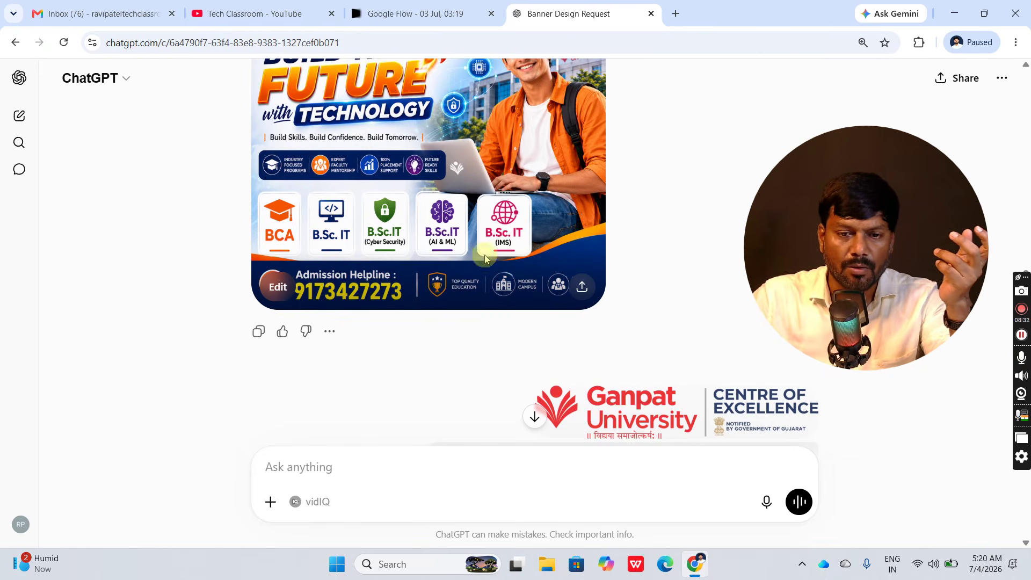
left_click(416, 13)
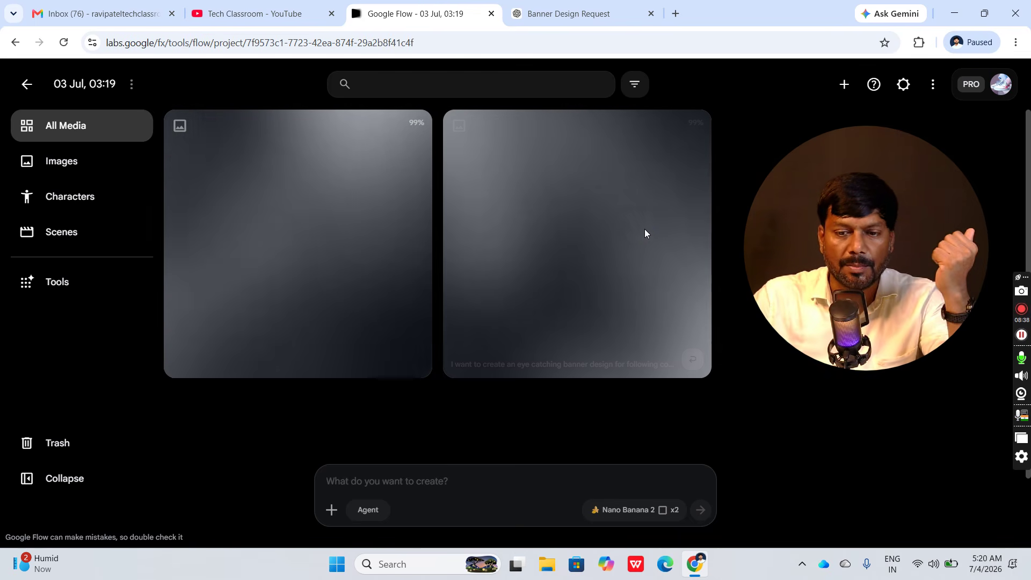
Inspect each of the two generated banner images at full size and return to the project's media overview
left_click(643, 231)
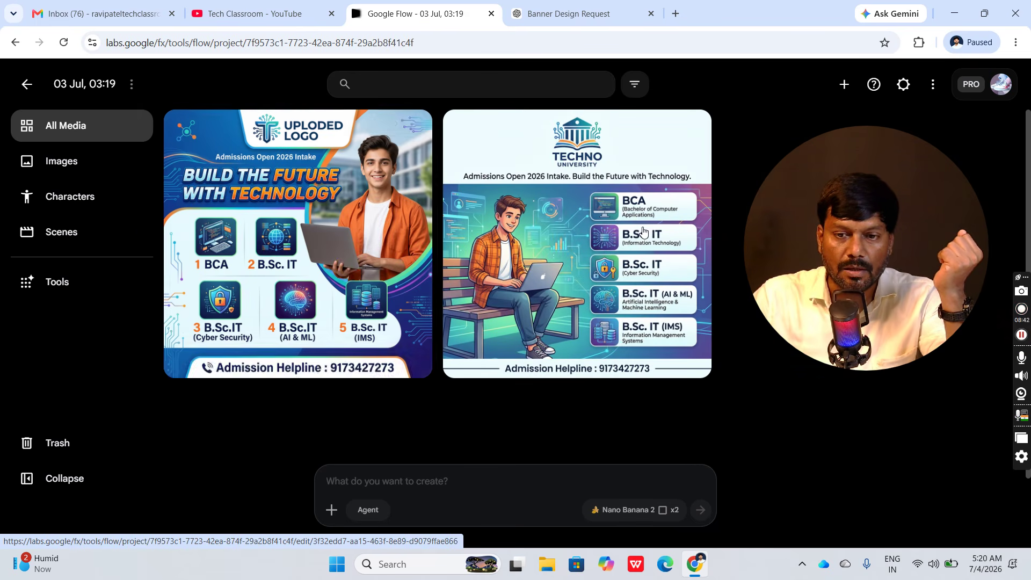
left_click(392, 277)
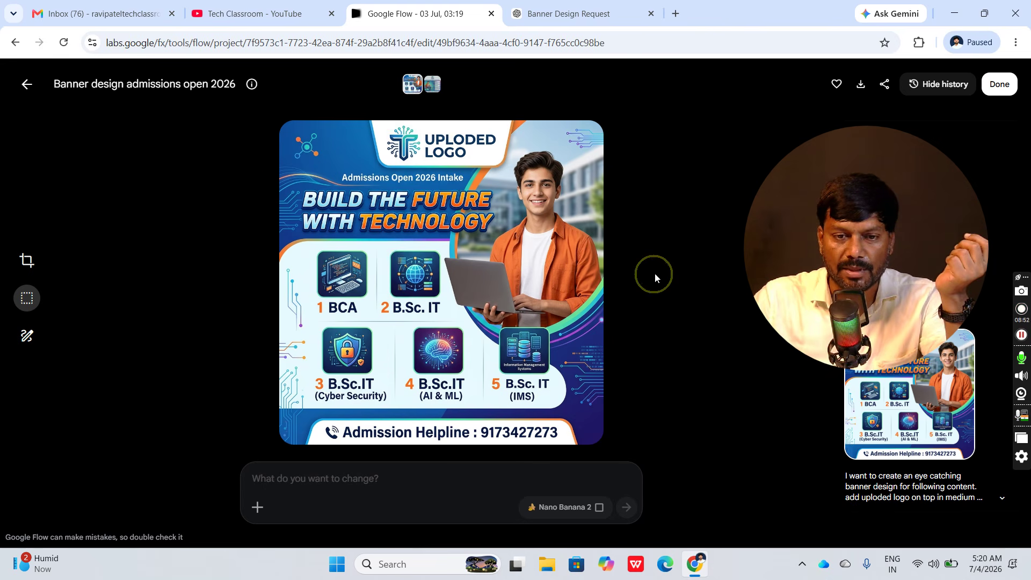
left_click(27, 84)
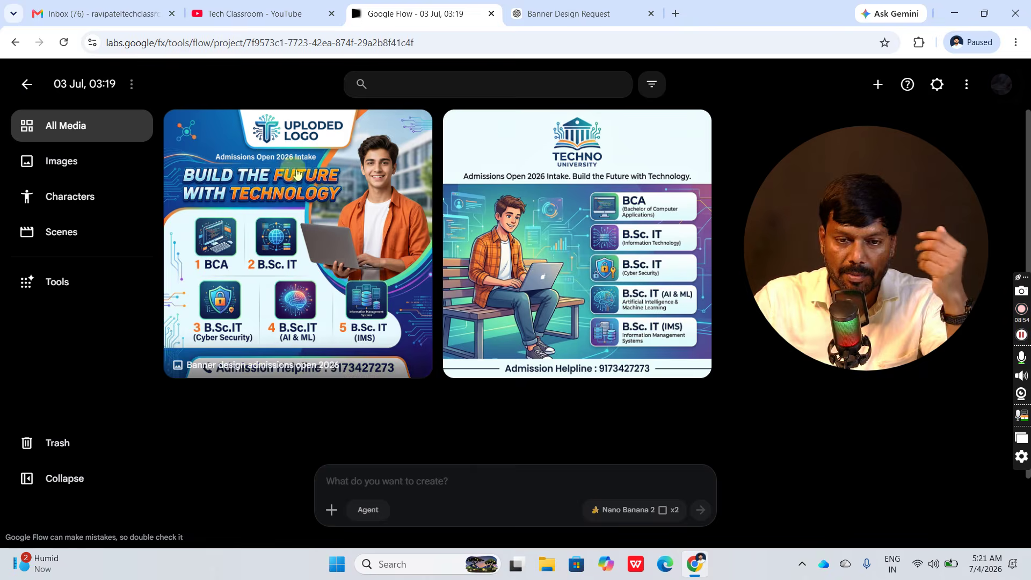
left_click(556, 215)
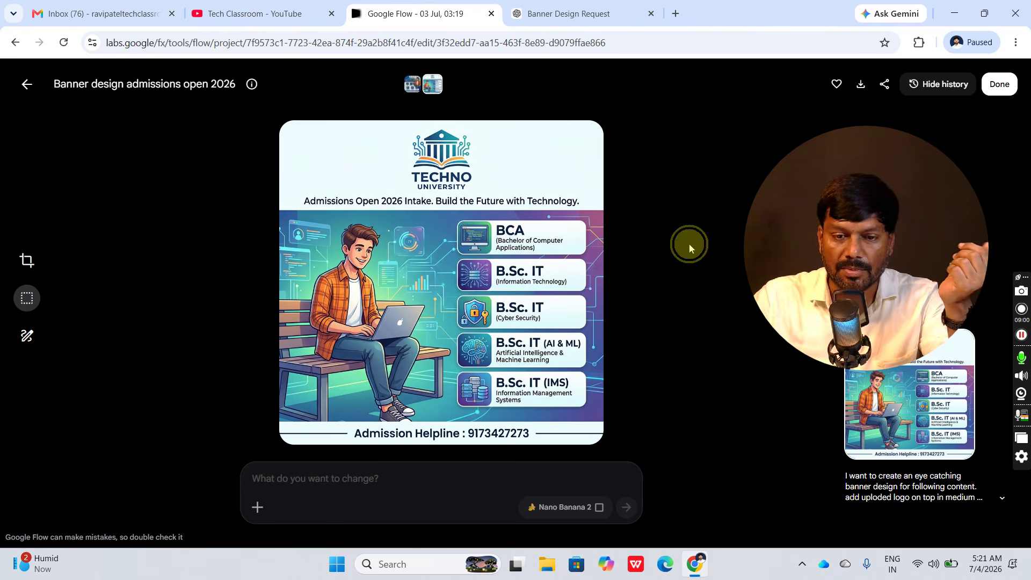
left_click(27, 84)
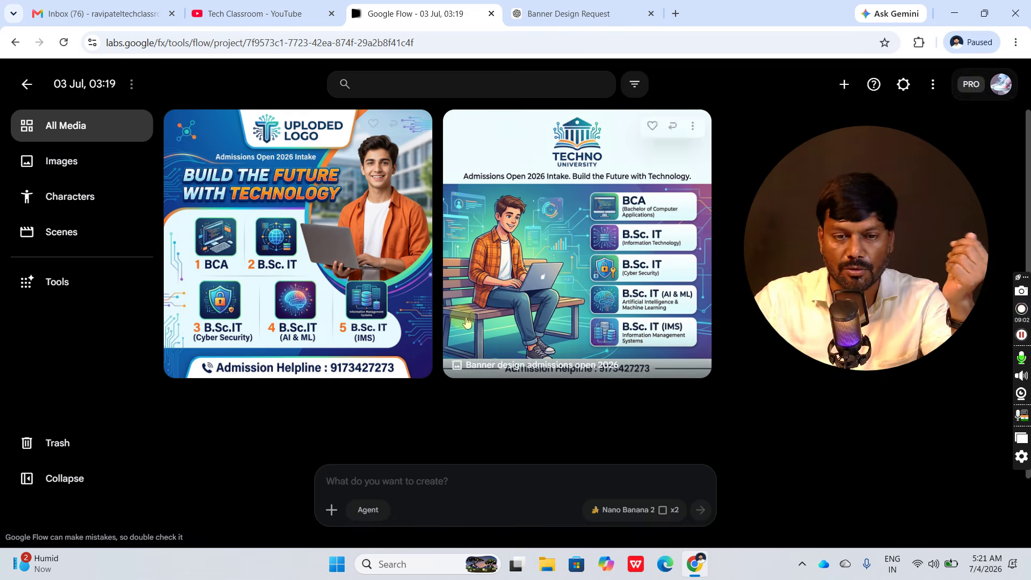
scroll(453, 323, "down", 2)
scroll(558, 337, "up", 2)
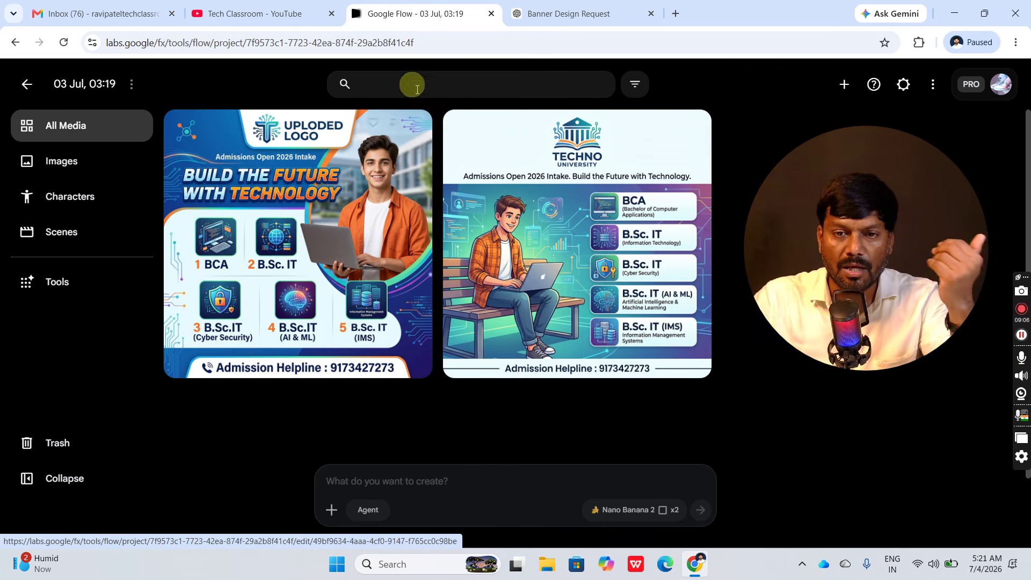
Check the list of past chats in ChatGPT's chat search, close it and return to Google Flow
left_click(545, 7)
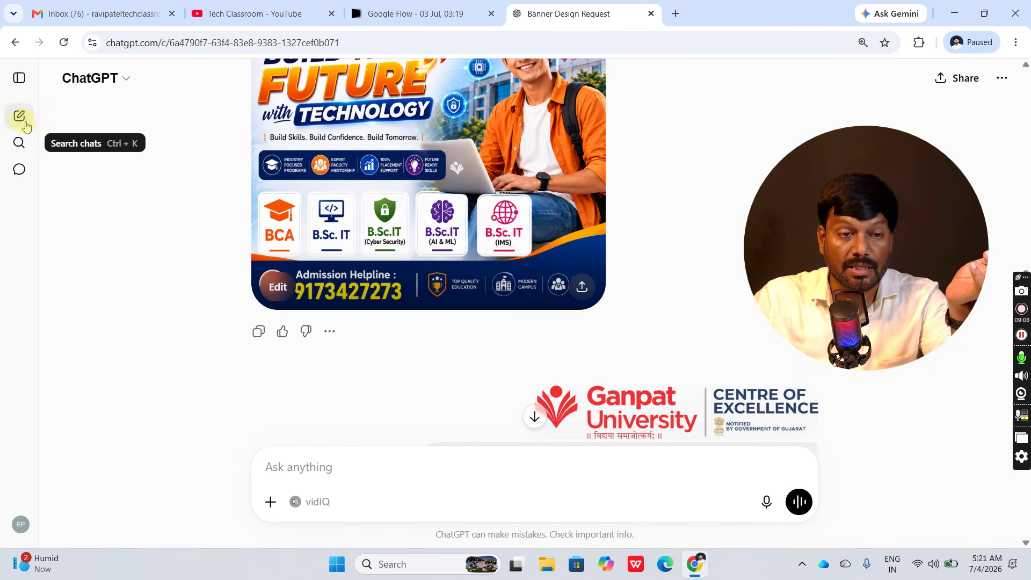
left_click(19, 144)
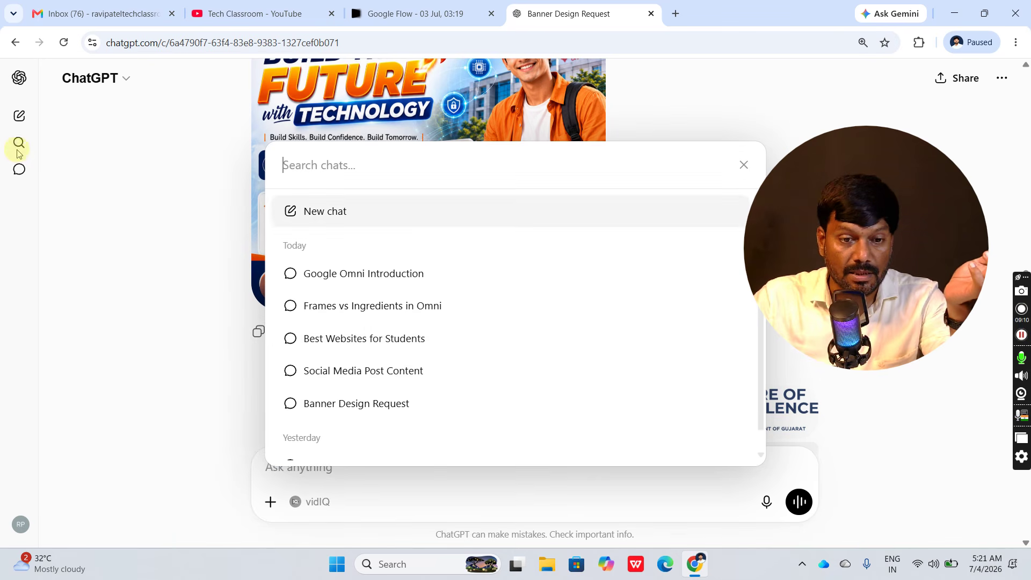
scroll(384, 402, "up", 1)
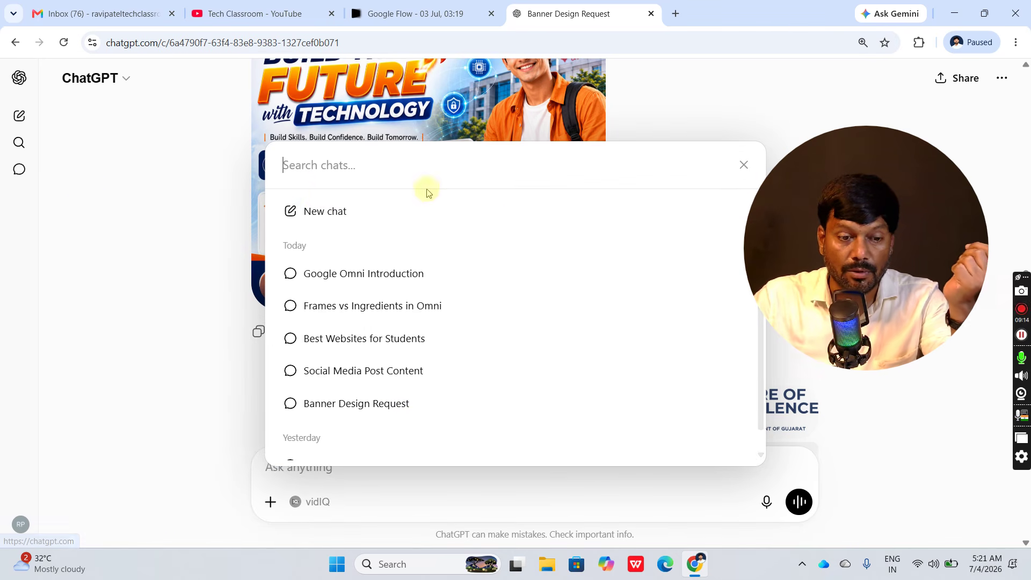
left_click(744, 165)
left_click(461, 14)
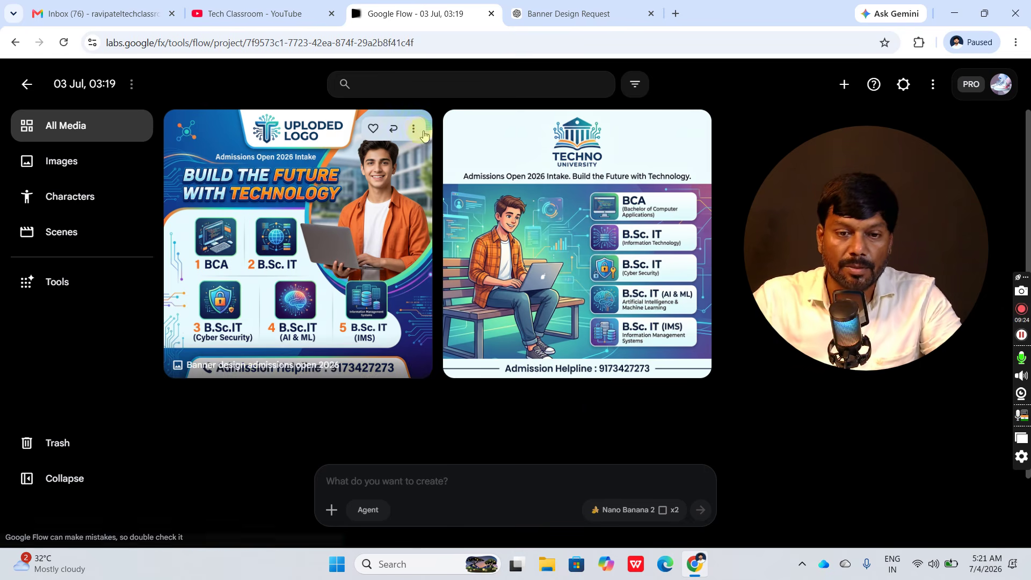
Move both generated banner images to the trash
left_click(414, 128)
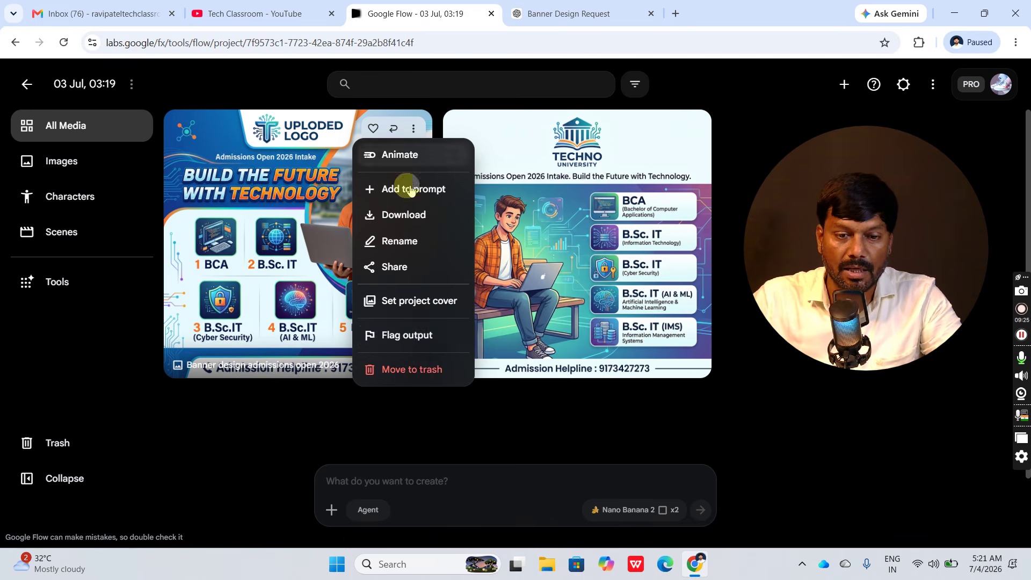
left_click(421, 369)
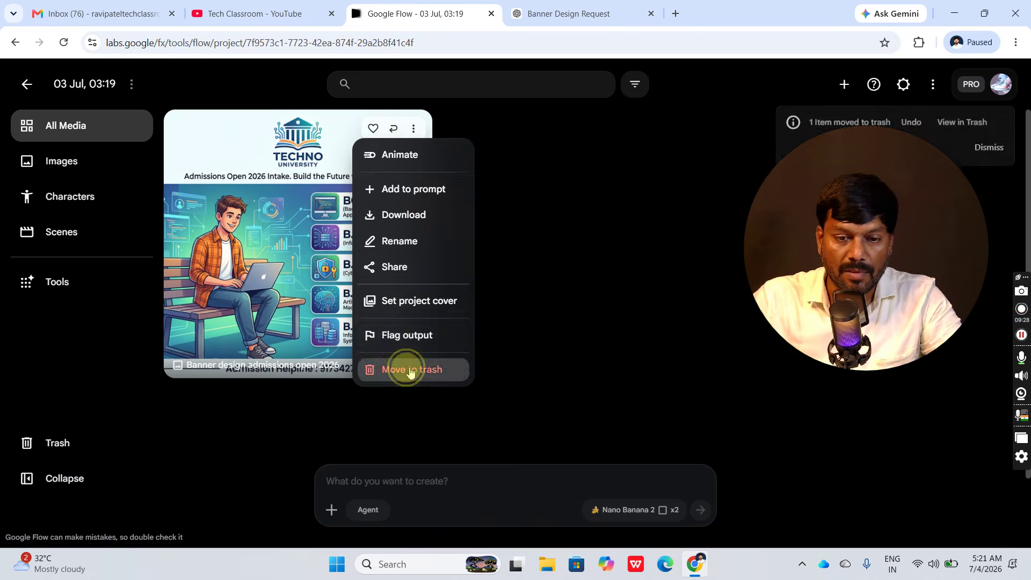
left_click(412, 369)
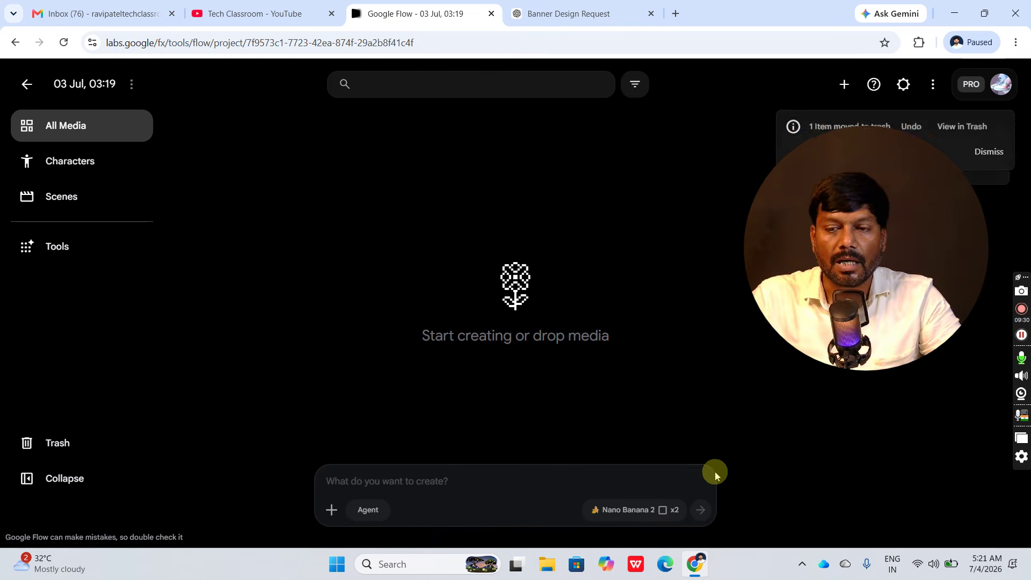
Switch the generation type from Image to Video in the prompt settings
left_click(642, 512)
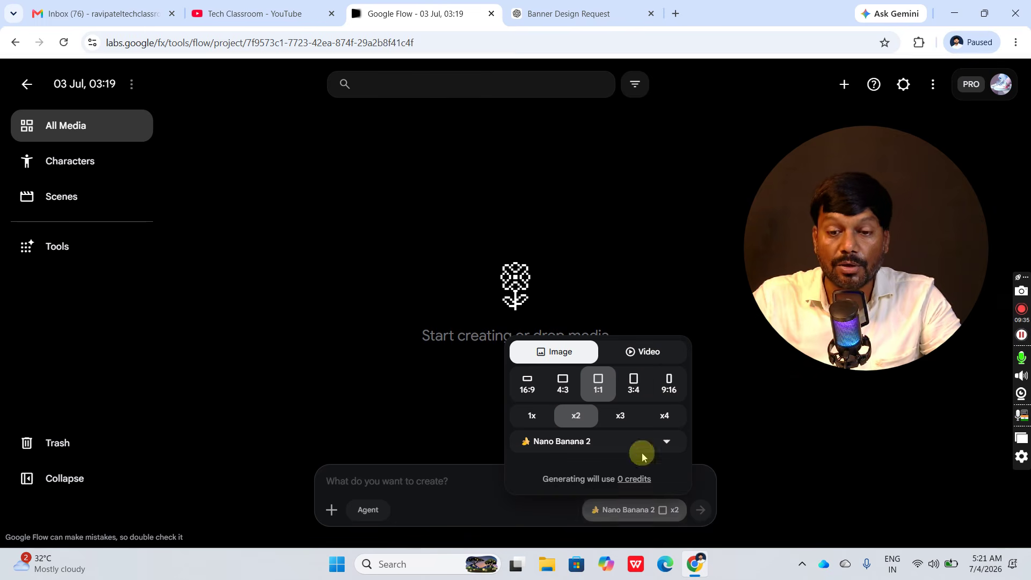
left_click(644, 351)
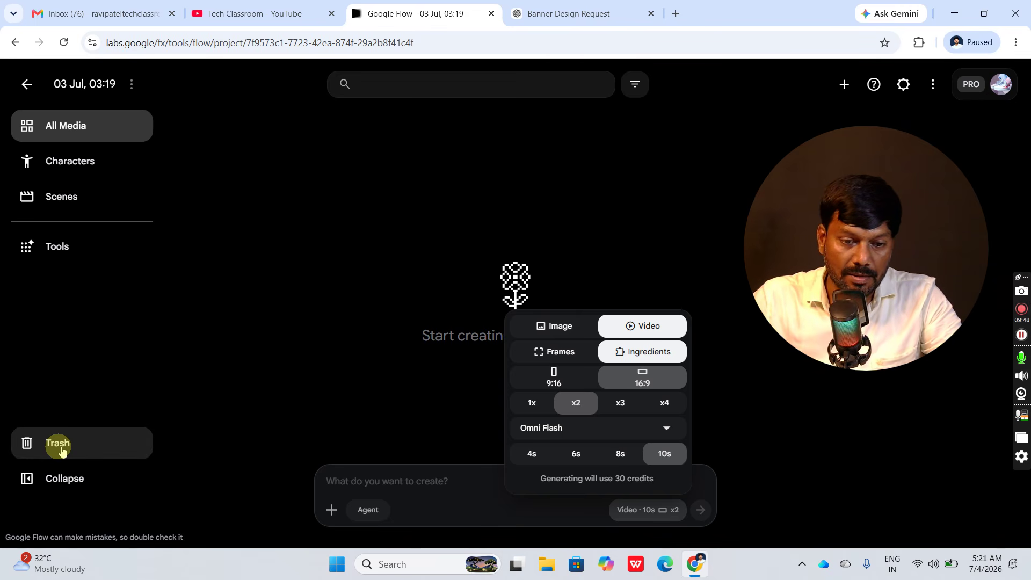
Open the new character page from the project's Characters section and activate the character description field
left_click(84, 167)
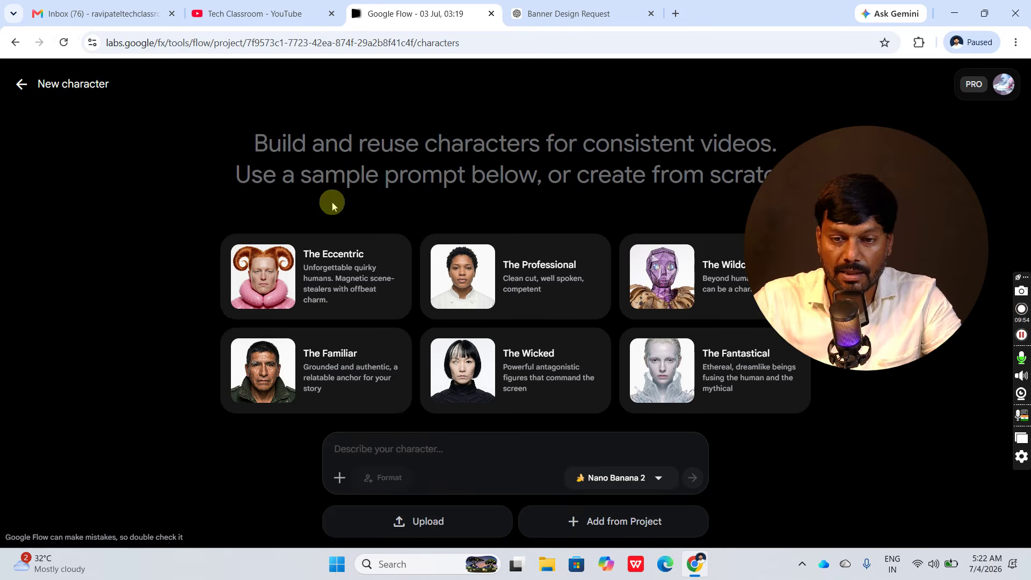
left_click_drag(850, 269, 898, 218)
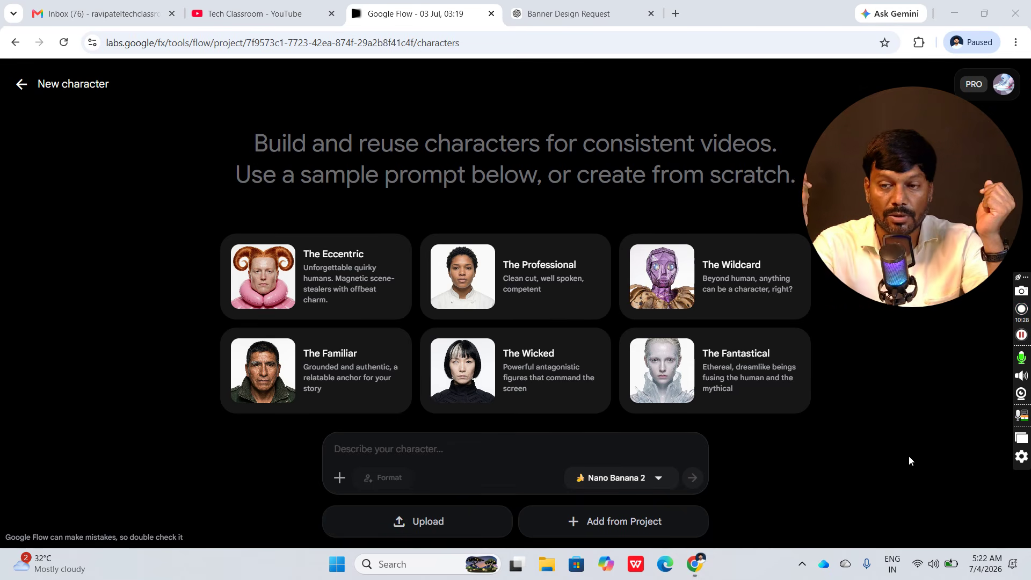
left_click(781, 469)
left_click(392, 445)
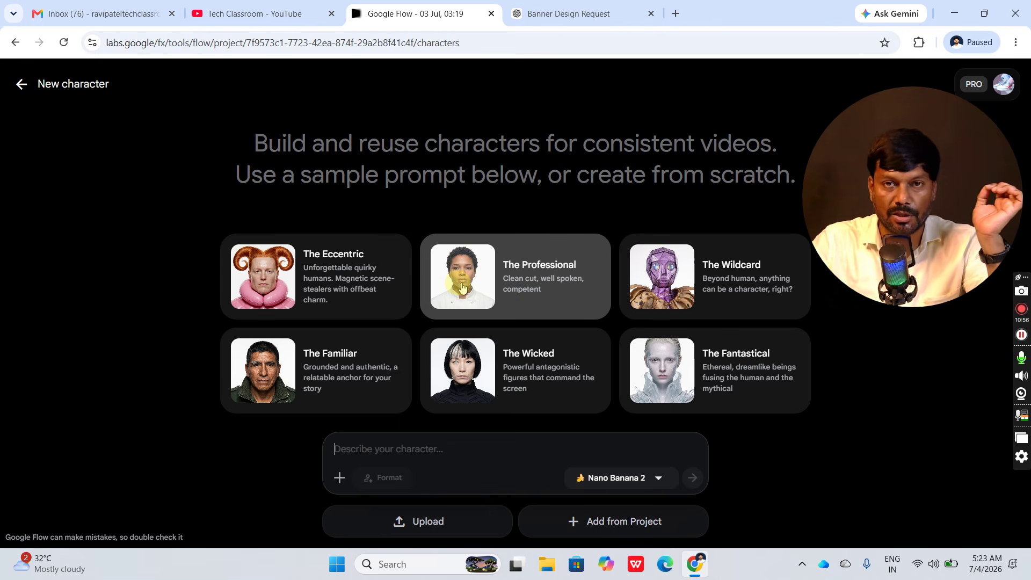
Leave the new character page, browse the project's Tools gallery of image tools, and return to All Media
left_click(22, 84)
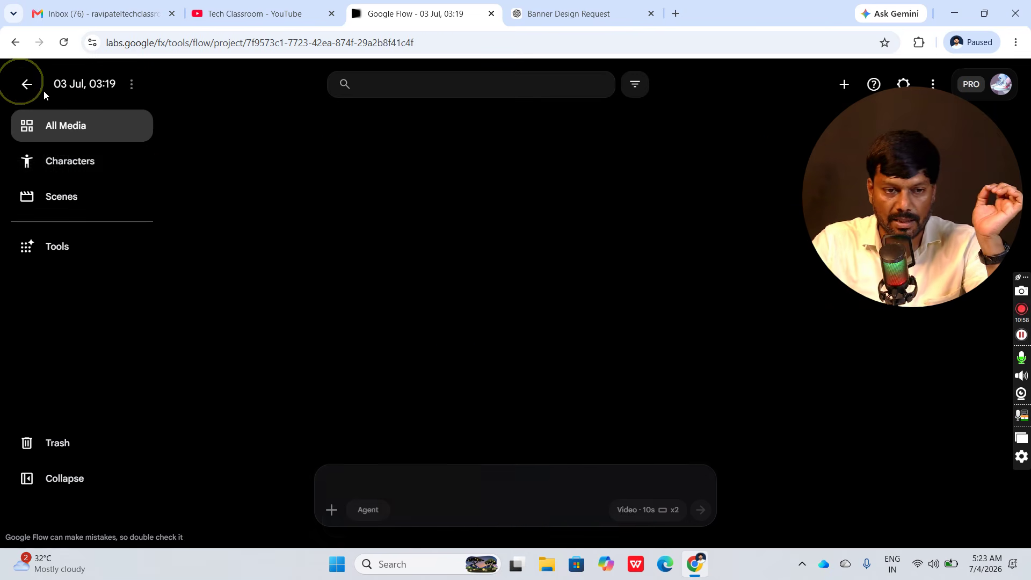
left_click(65, 251)
scroll(403, 311, "down", 6)
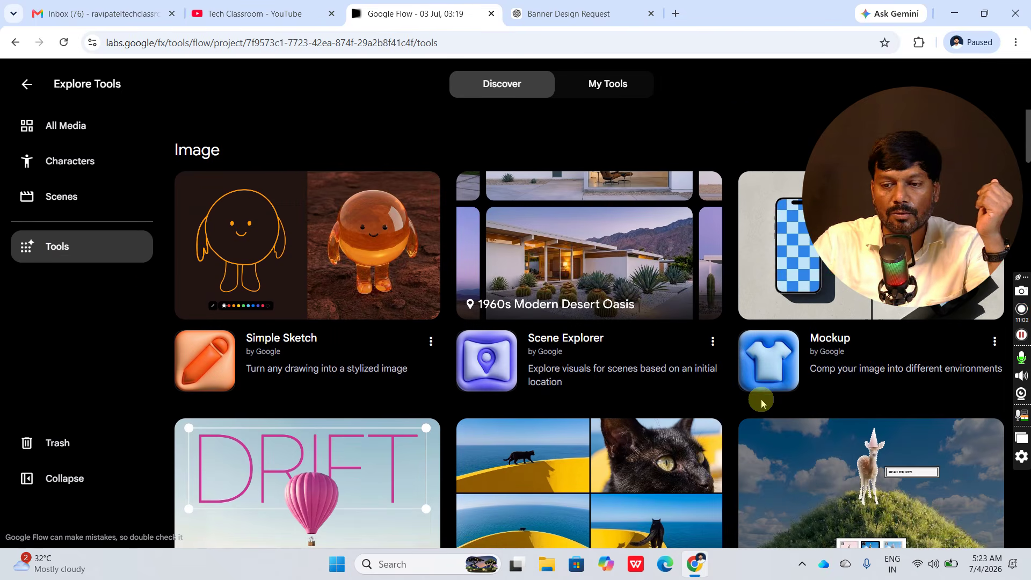
scroll(762, 402, "down", 5)
scroll(819, 443, "up", 9)
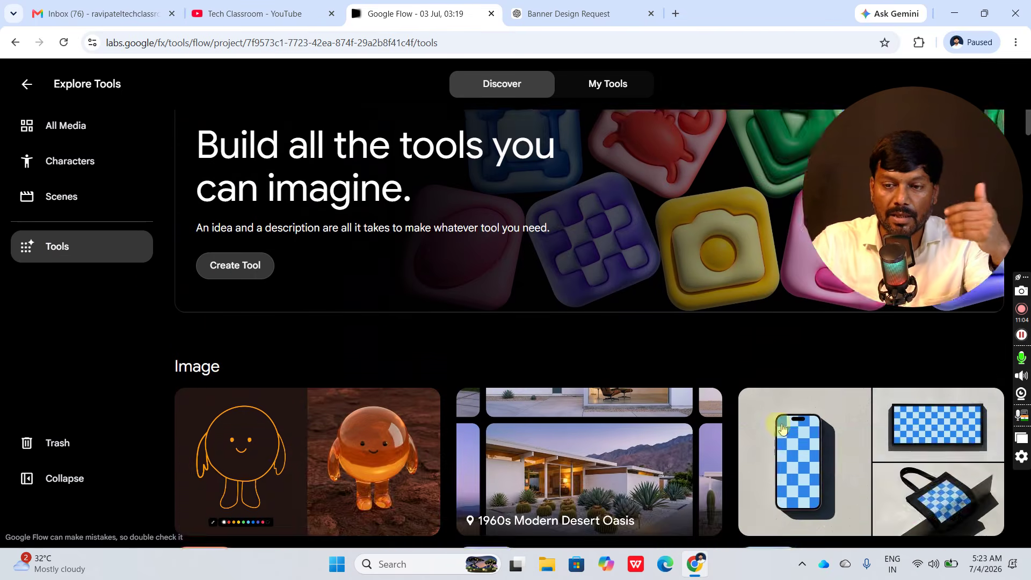
scroll(782, 427, "up", 2)
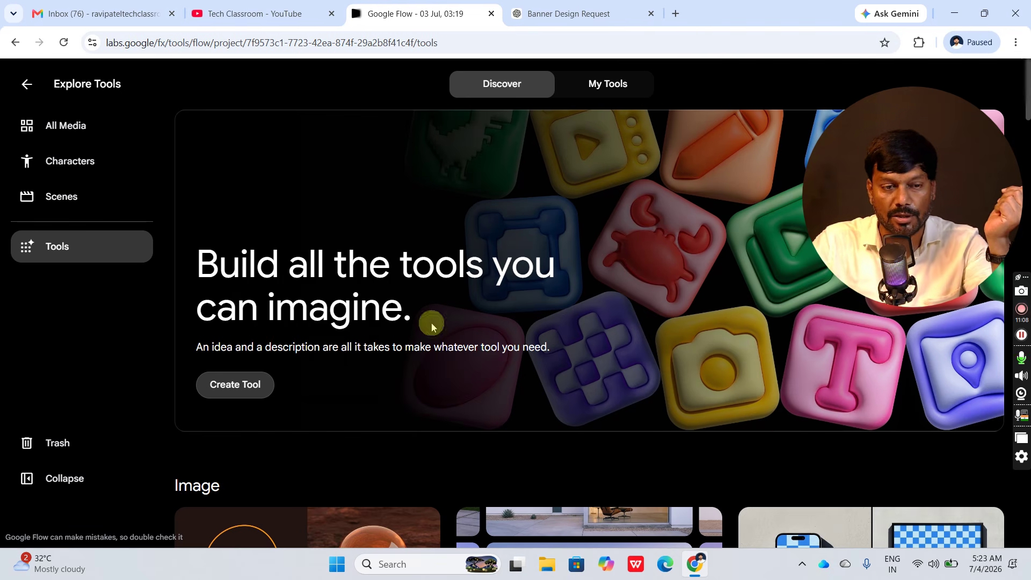
left_click(65, 129)
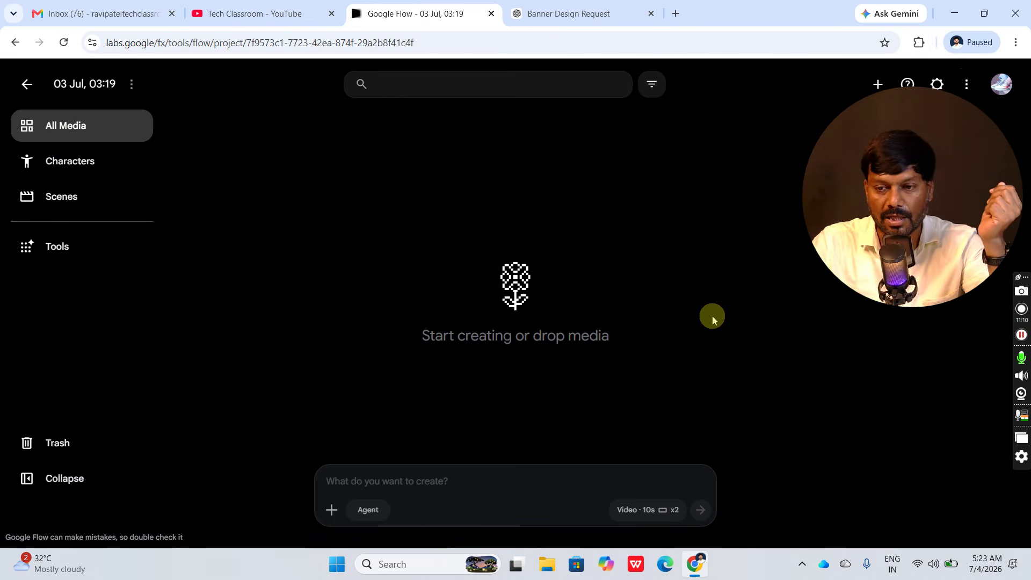
left_click_drag(913, 191, 874, 230)
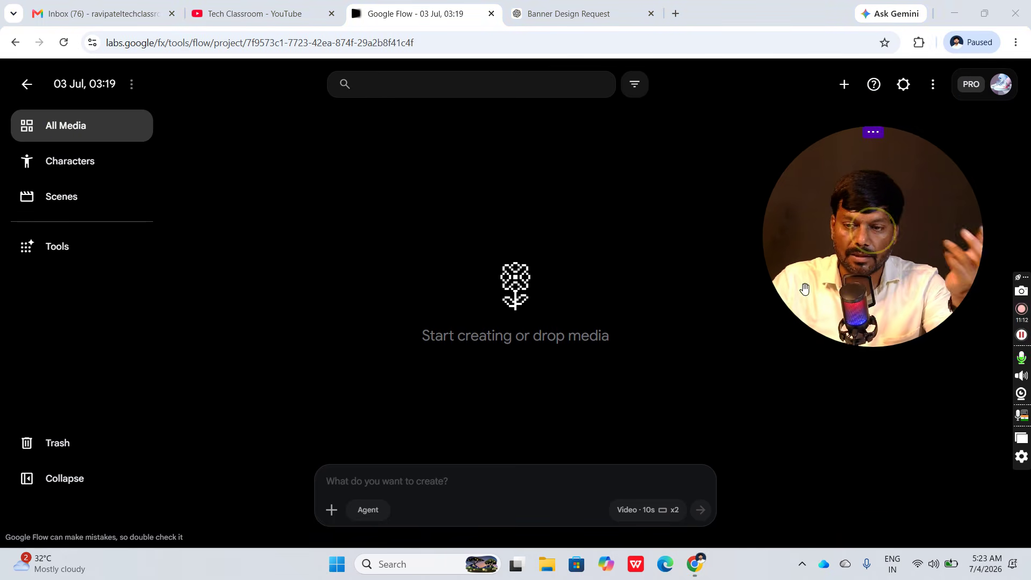
Switch the video mode to Frames to examine the Start and End frame slots, and restore the Ingredients mode
left_click(668, 503)
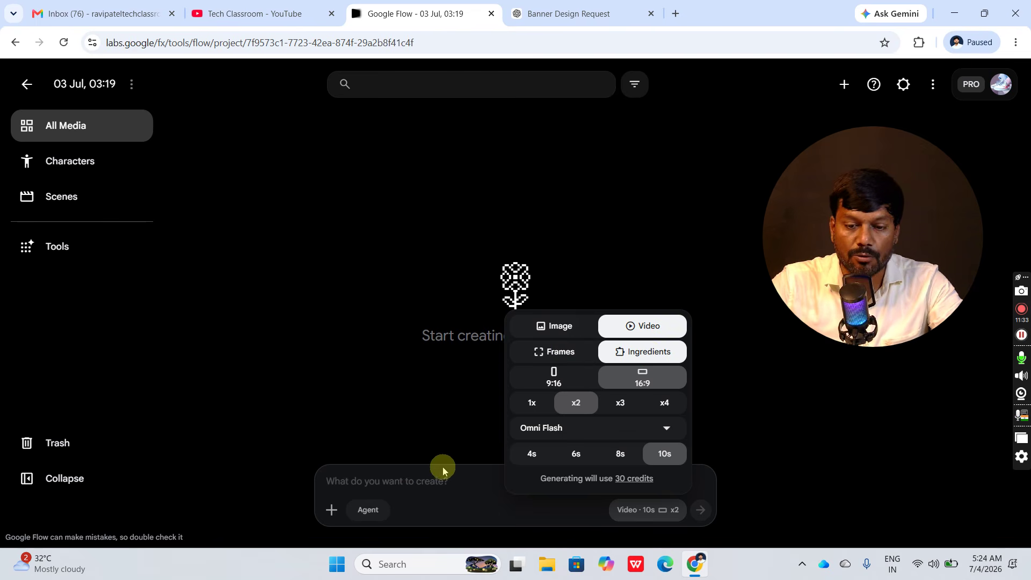
left_click(564, 355)
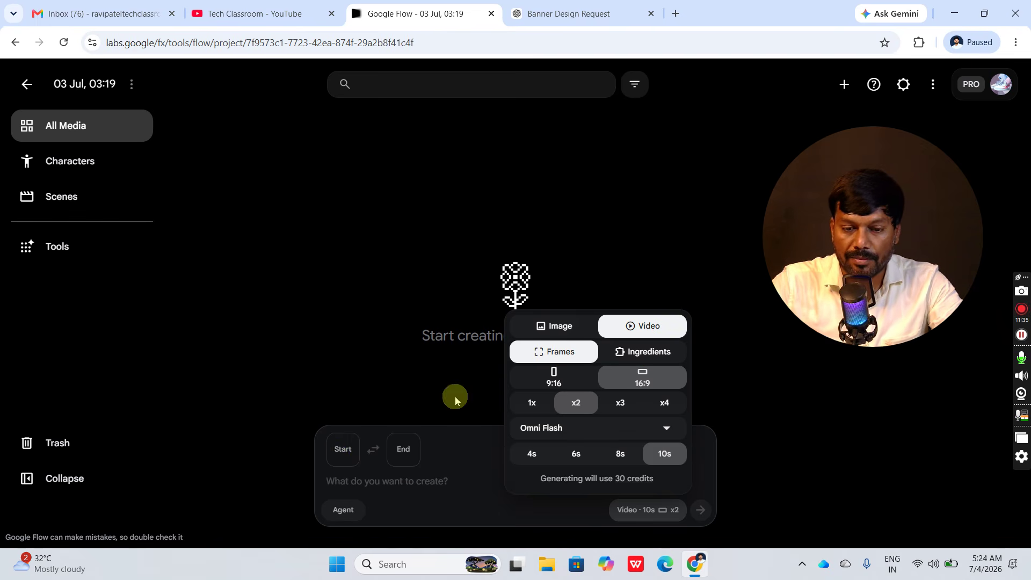
left_click(399, 458)
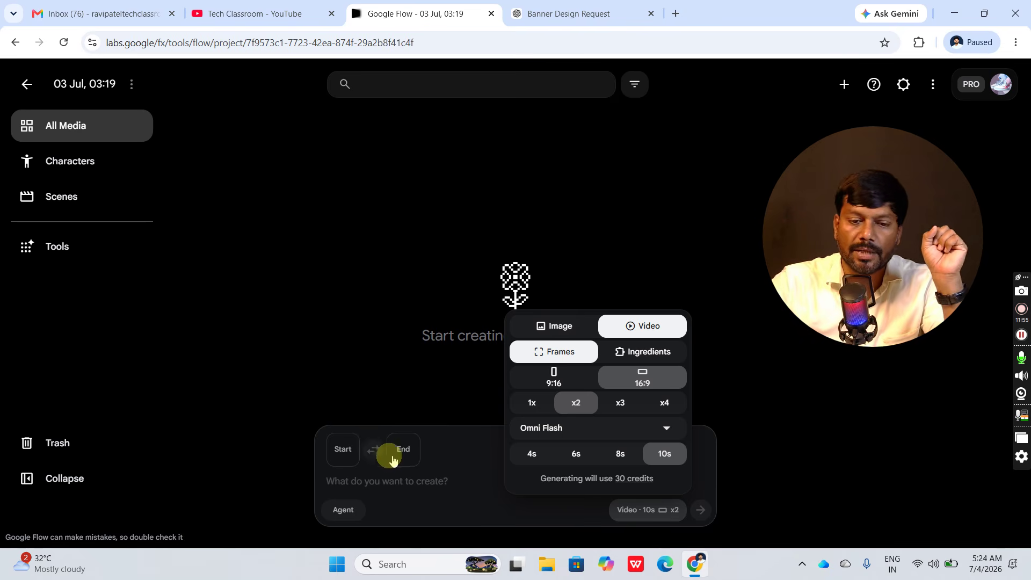
left_click(398, 445)
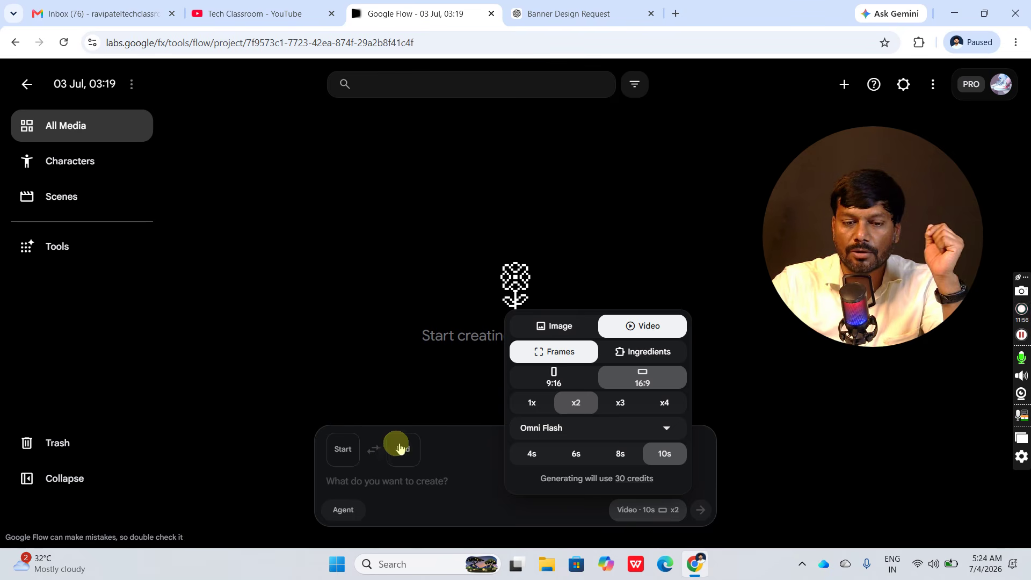
left_click(399, 446)
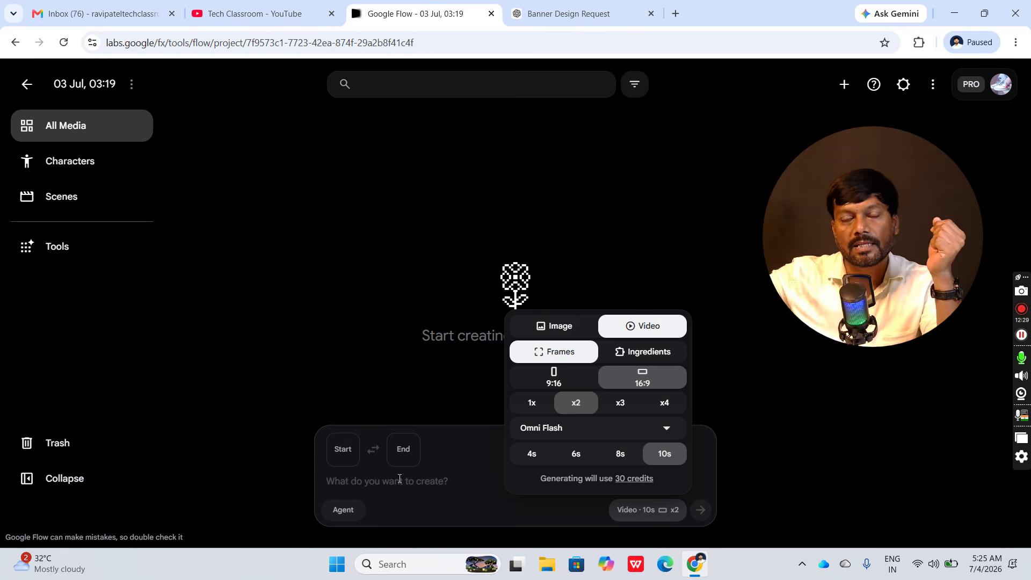
left_click(342, 449)
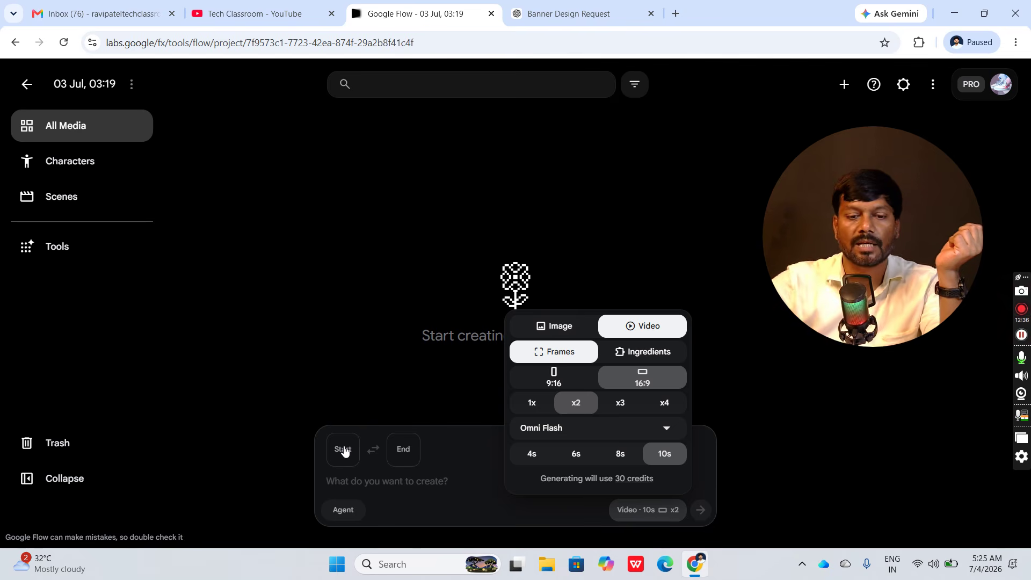
left_click(393, 452)
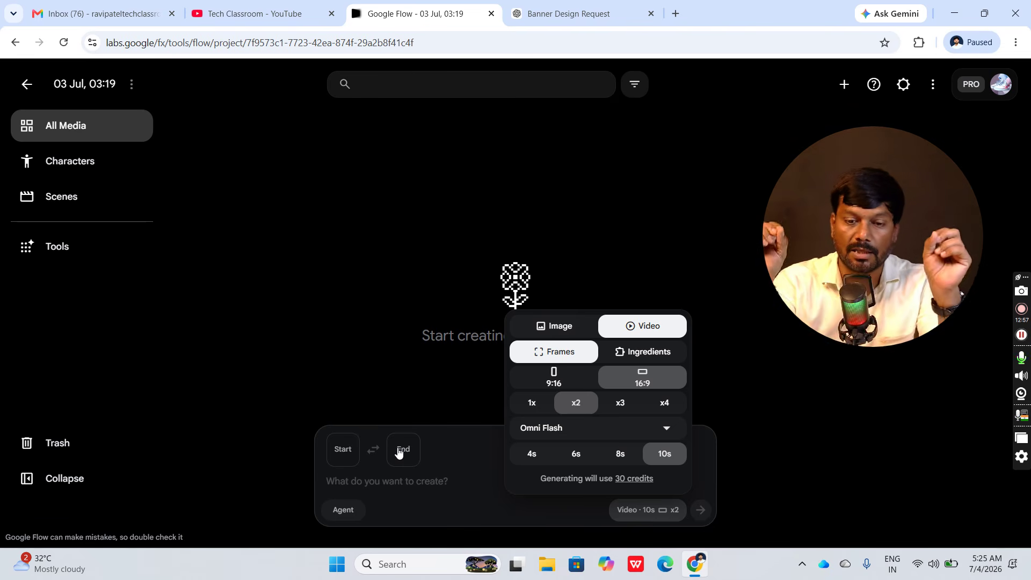
left_click(615, 355)
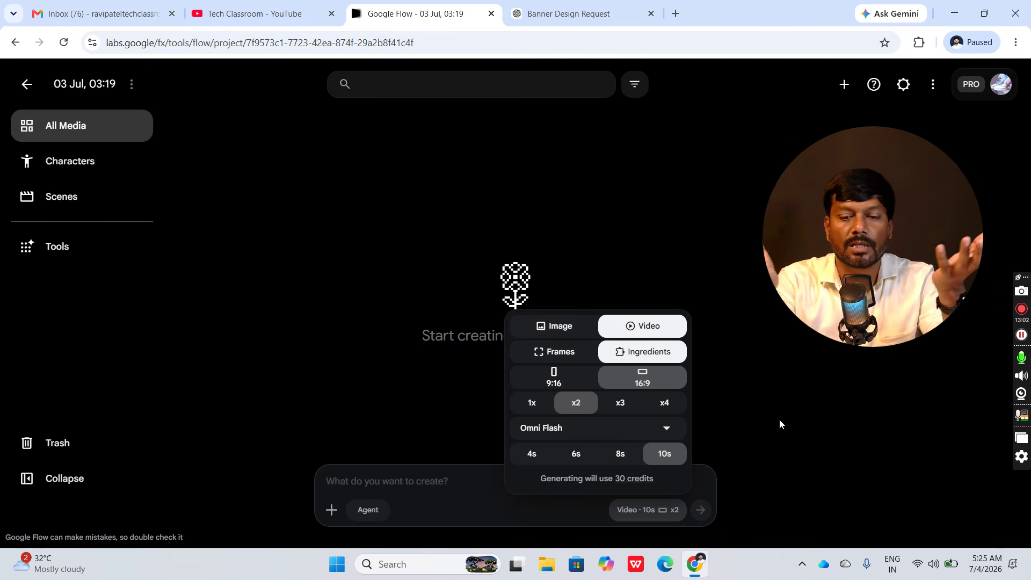
left_click(408, 475)
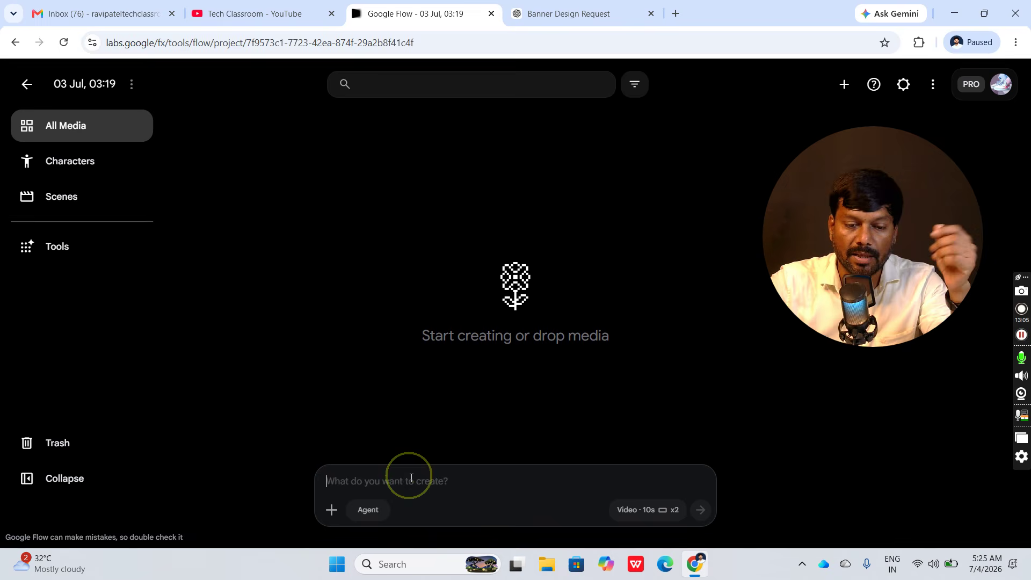
Try the 9:16 aspect ratio in the video settings and switch back to 16:9
left_click(651, 513)
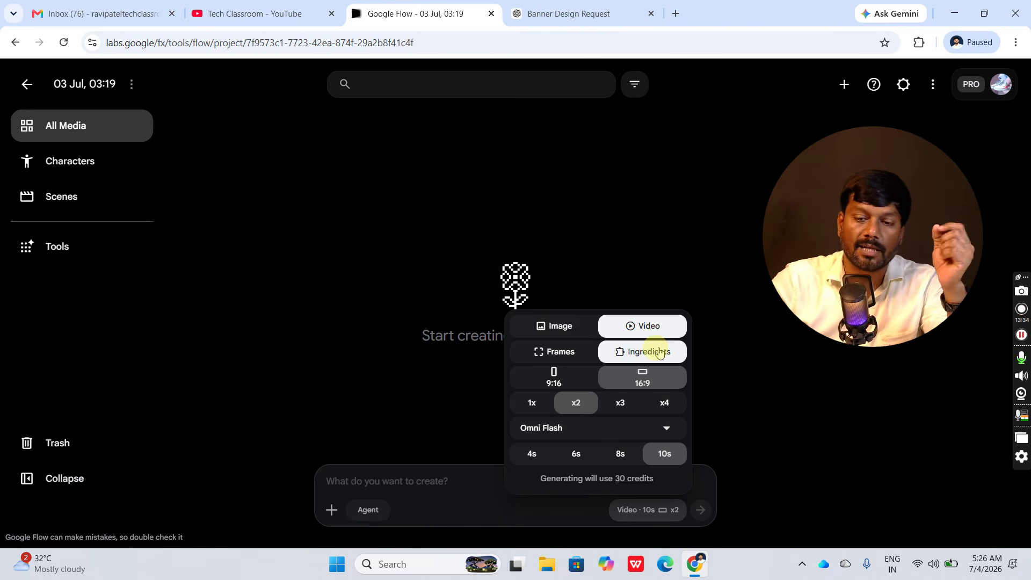
left_click(406, 482)
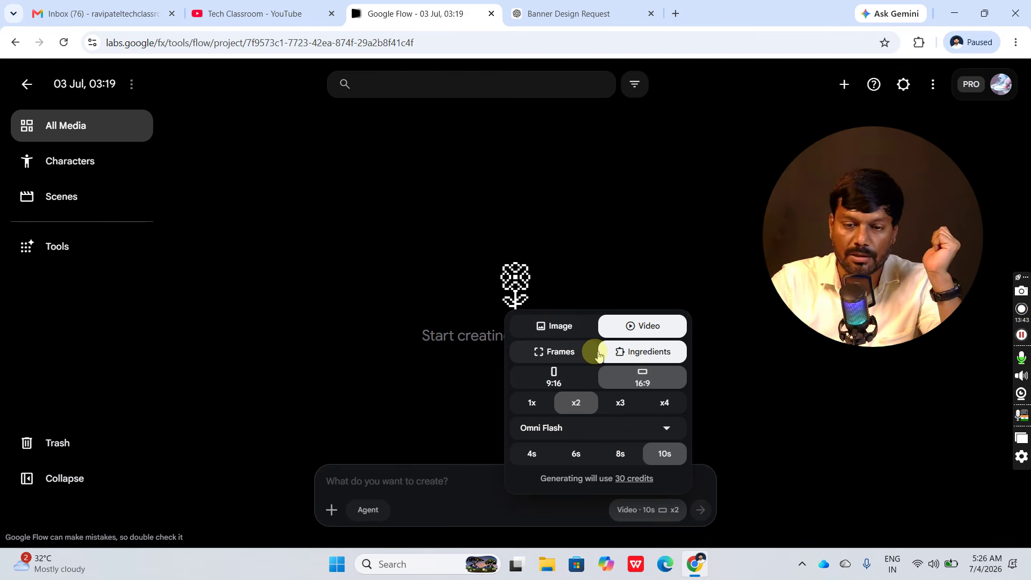
left_click(556, 377)
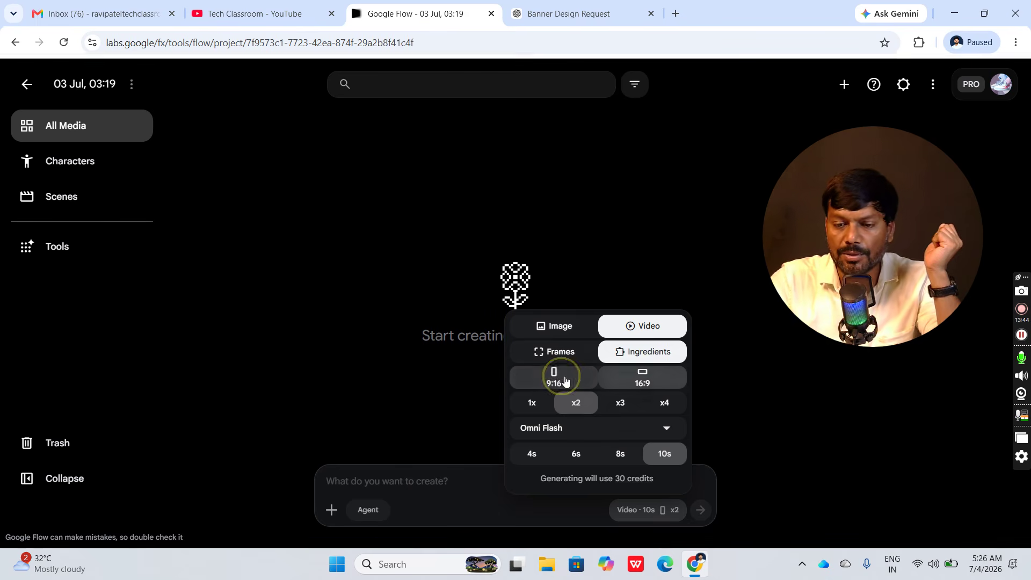
left_click(640, 376)
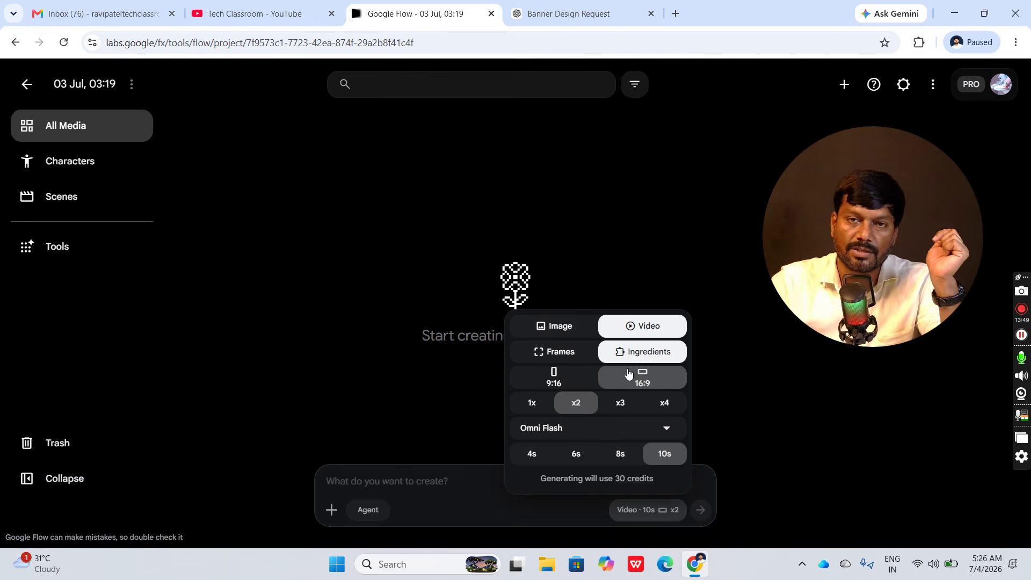
left_click(571, 380)
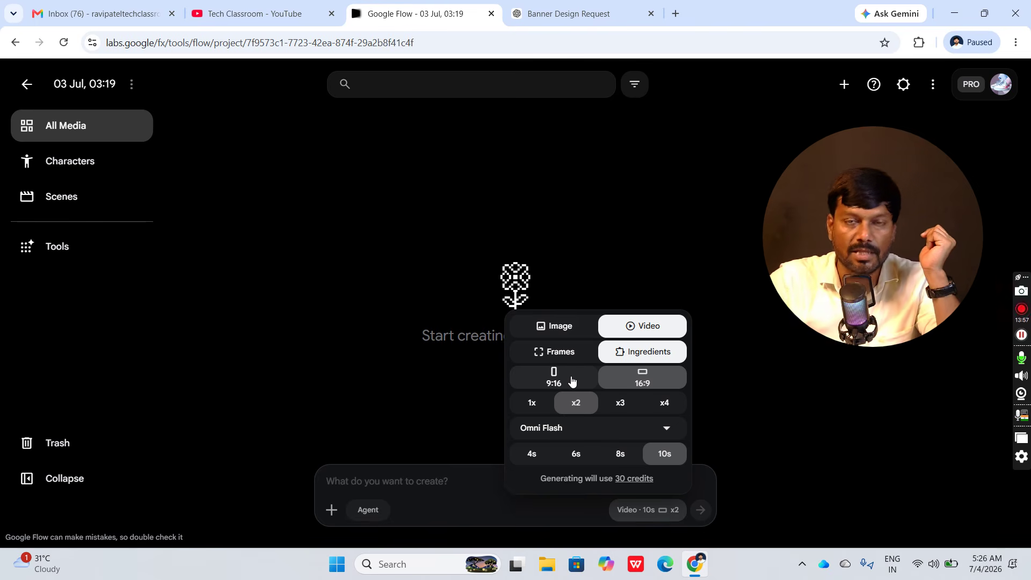
left_click(571, 379)
Try output counts of 1x, x2 and x3 to compare the credits each video generation requires
left_click(528, 408)
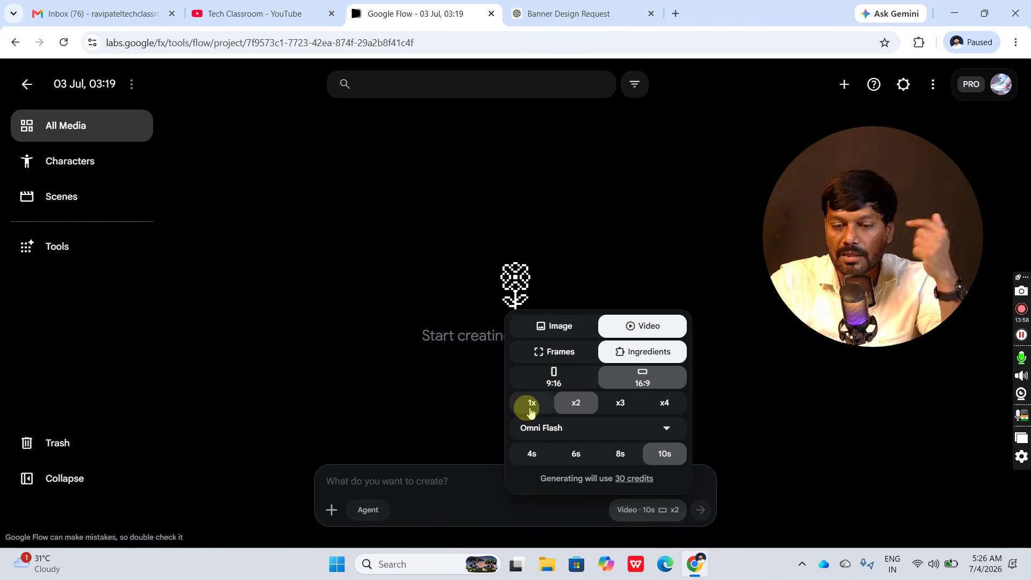
left_click(532, 409)
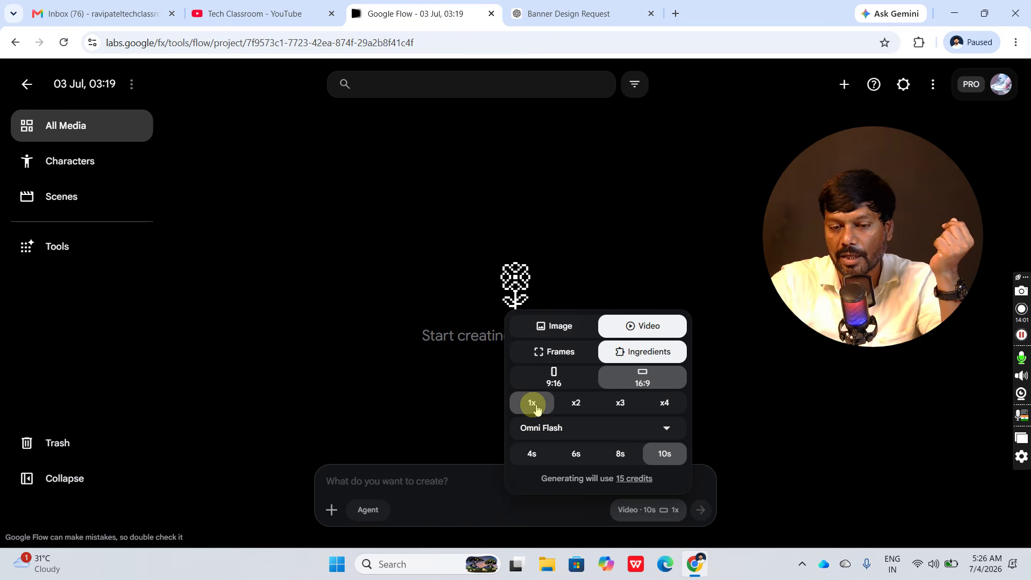
left_click(577, 408)
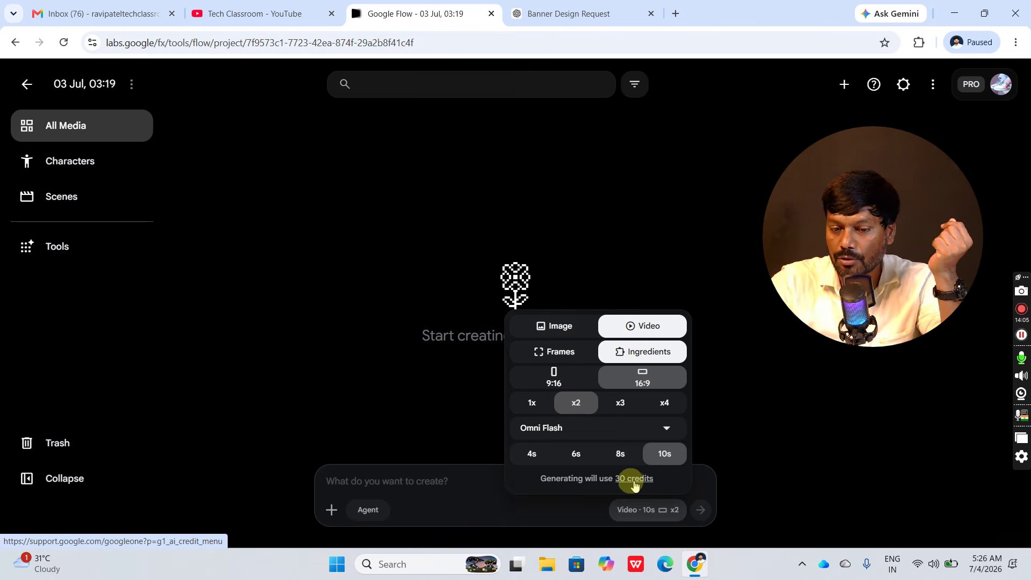
left_click(621, 406)
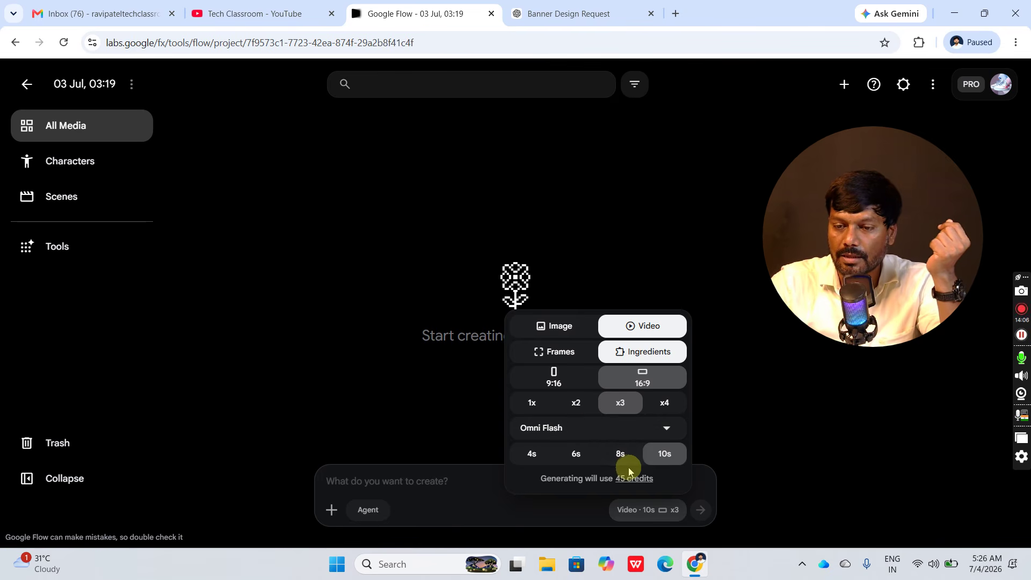
left_click(612, 407)
Configure the video generation for a single output (1x) in 9:16 with the Omni Flash model
left_click(532, 403)
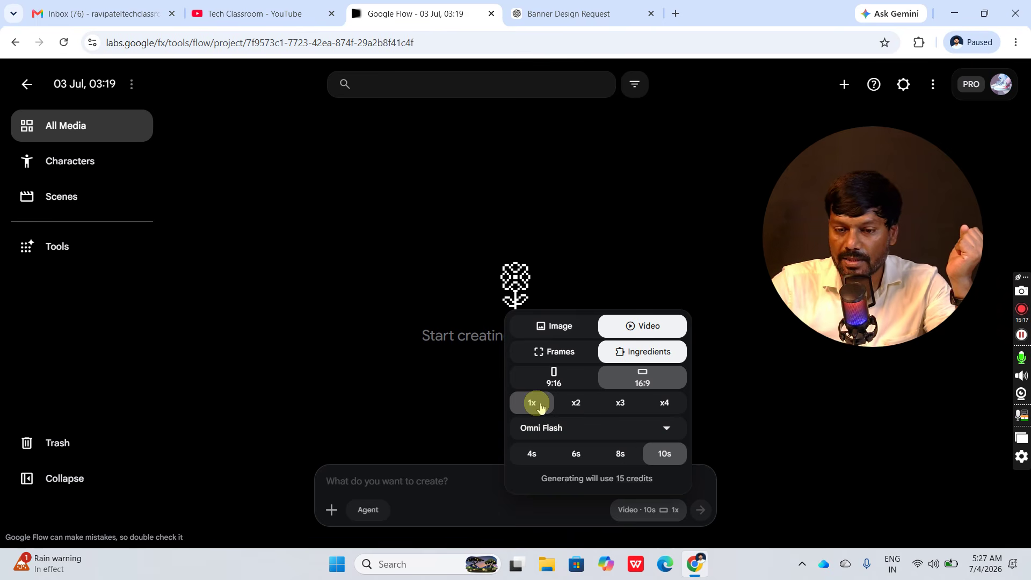
left_click(556, 382)
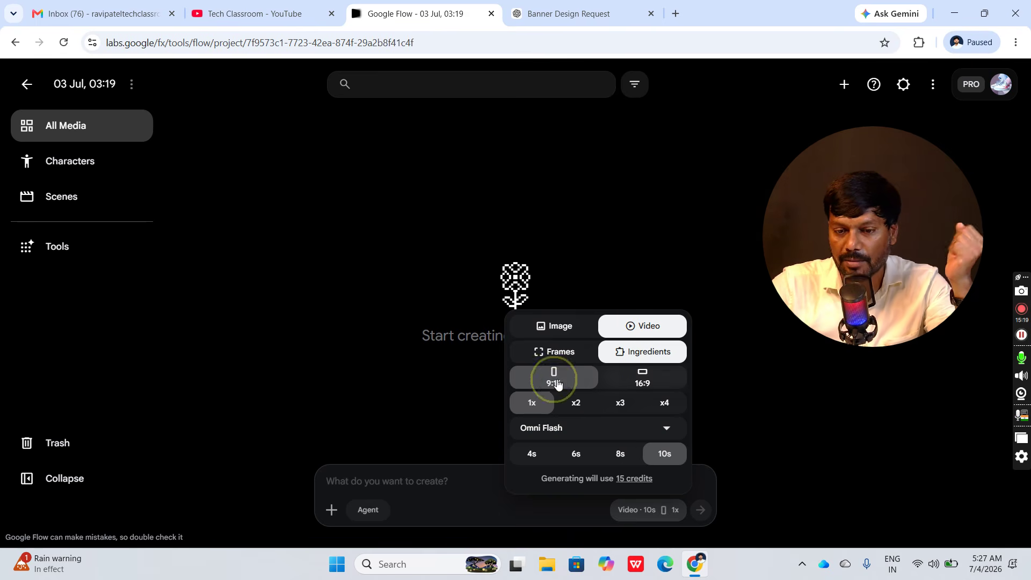
left_click(534, 404)
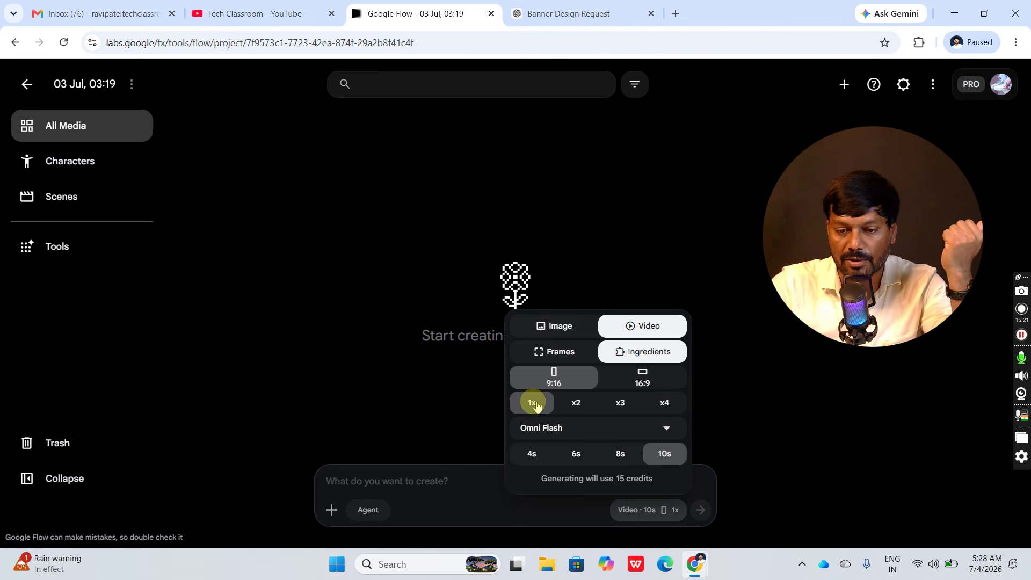
left_click(667, 433)
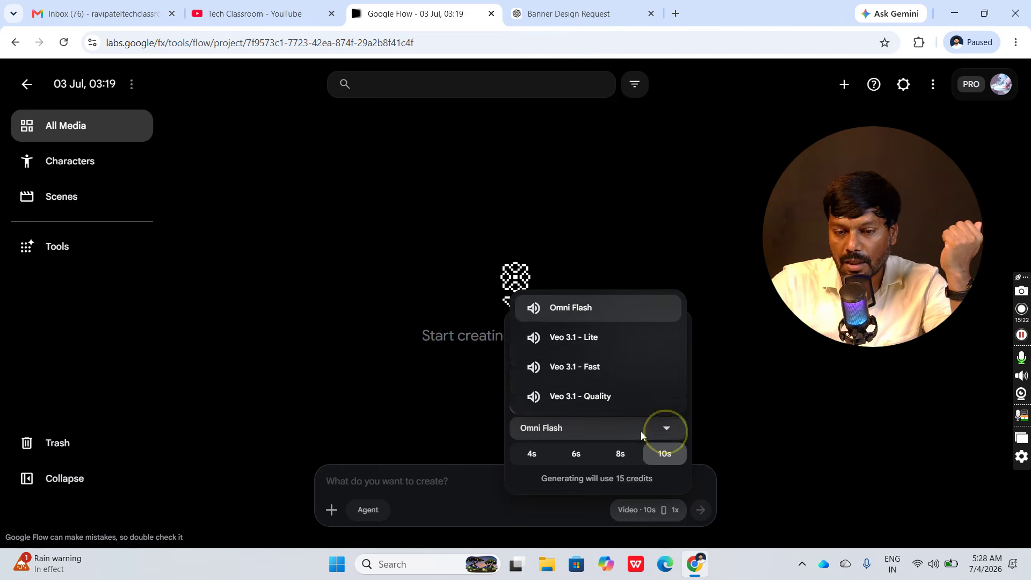
left_click(588, 309)
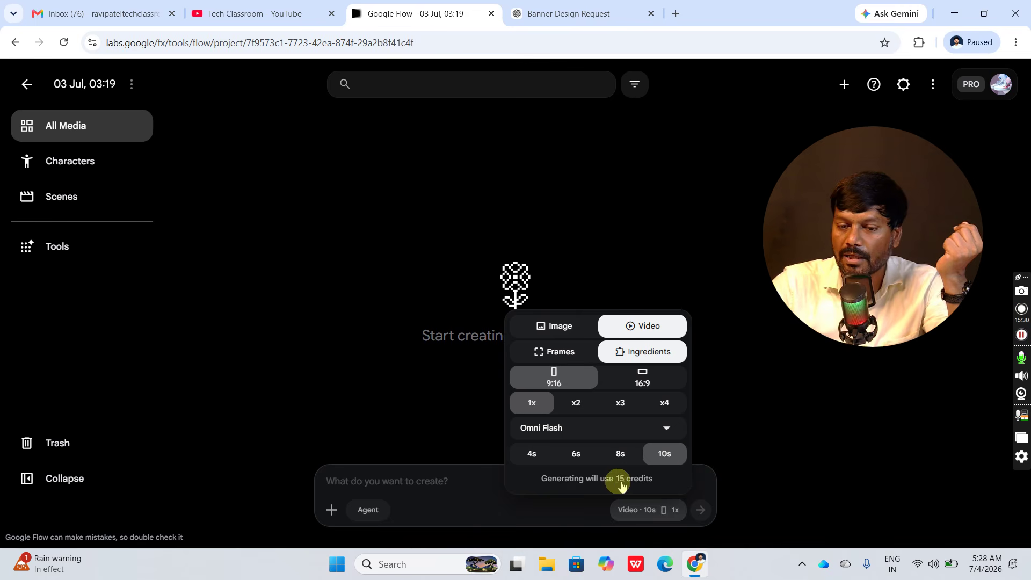
left_click(400, 477)
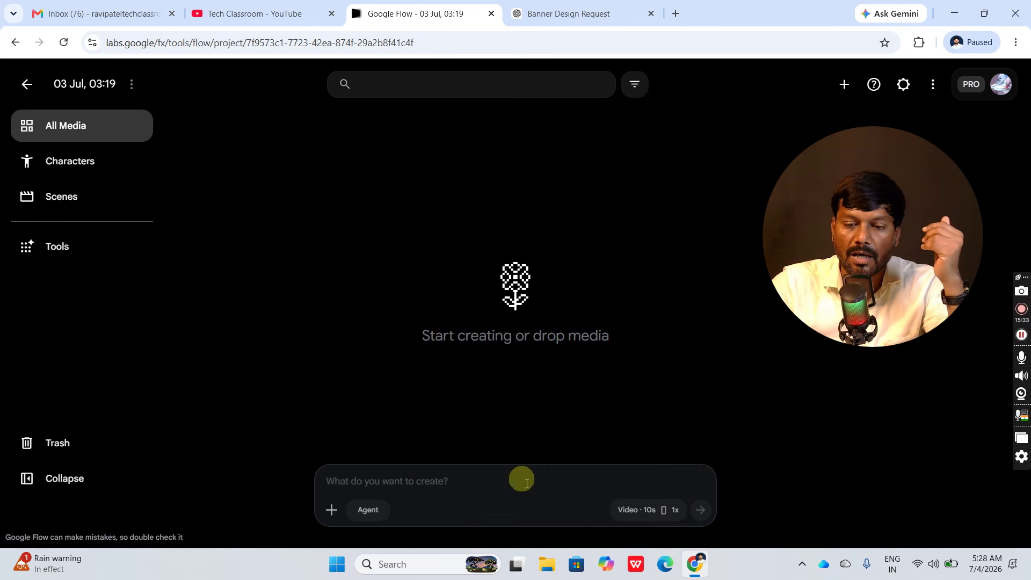
left_click(635, 510)
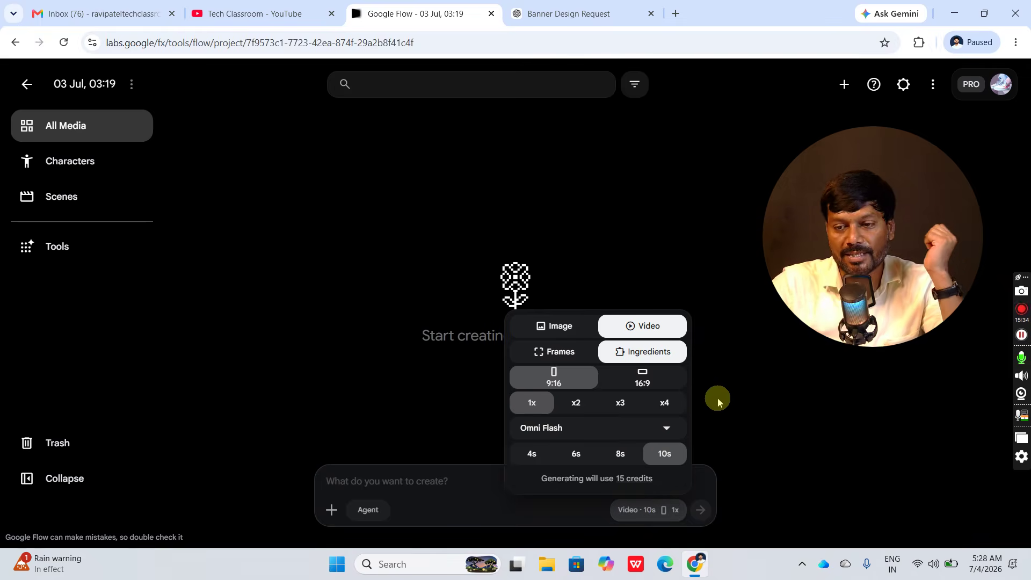
Close the banner design chat and open a fresh ChatGPT page at chatgpt.com in a new browser tab
left_click(583, 14)
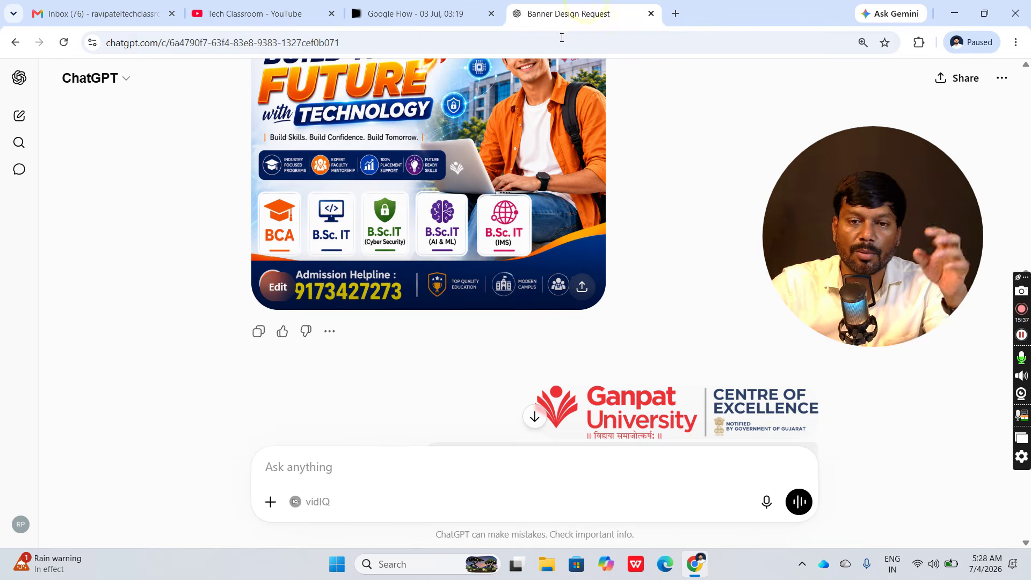
left_click(651, 13)
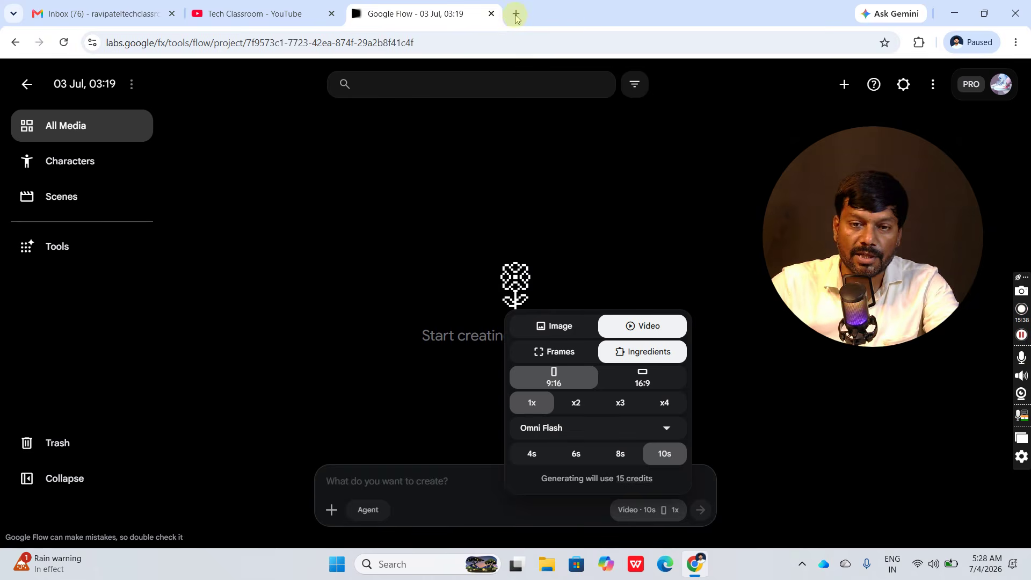
left_click(517, 14)
type("chatgpt.com")
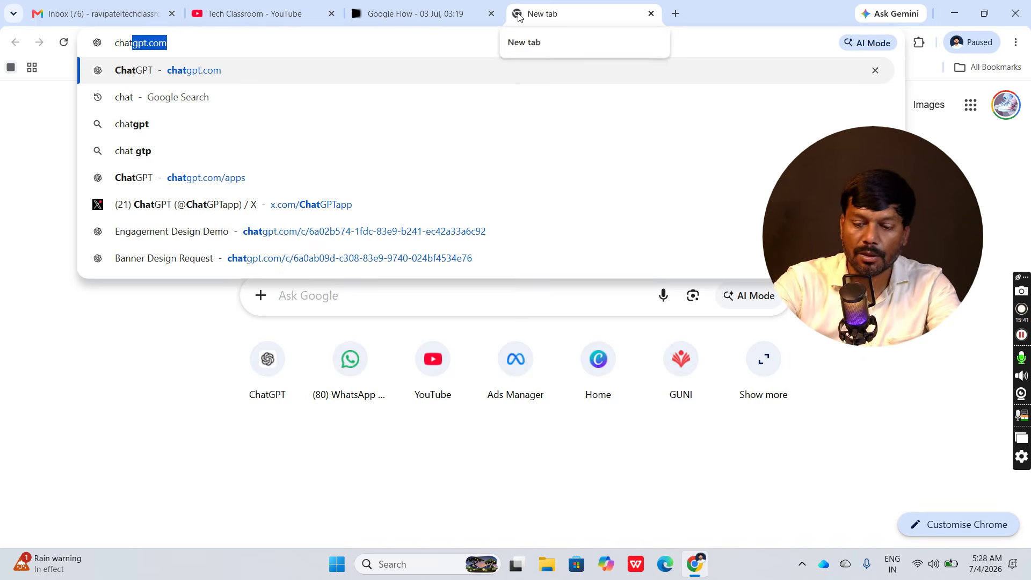
key("Return")
left_click_drag(835, 237, 869, 144)
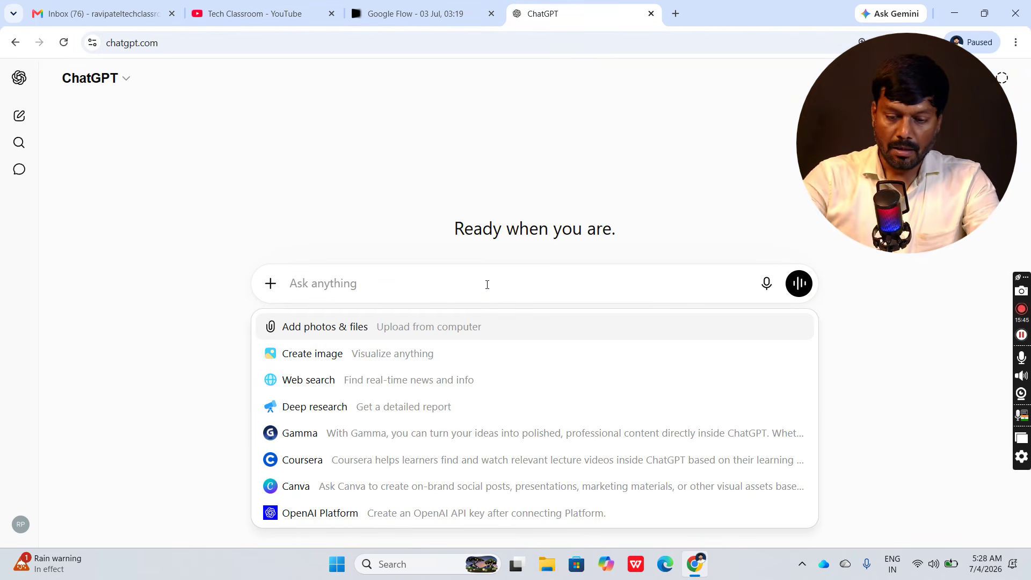
Write a ChatGPT request for a perfect prompt for an 8-second Titan watch video for Meta ads with Hindi voice over
type("I want to")
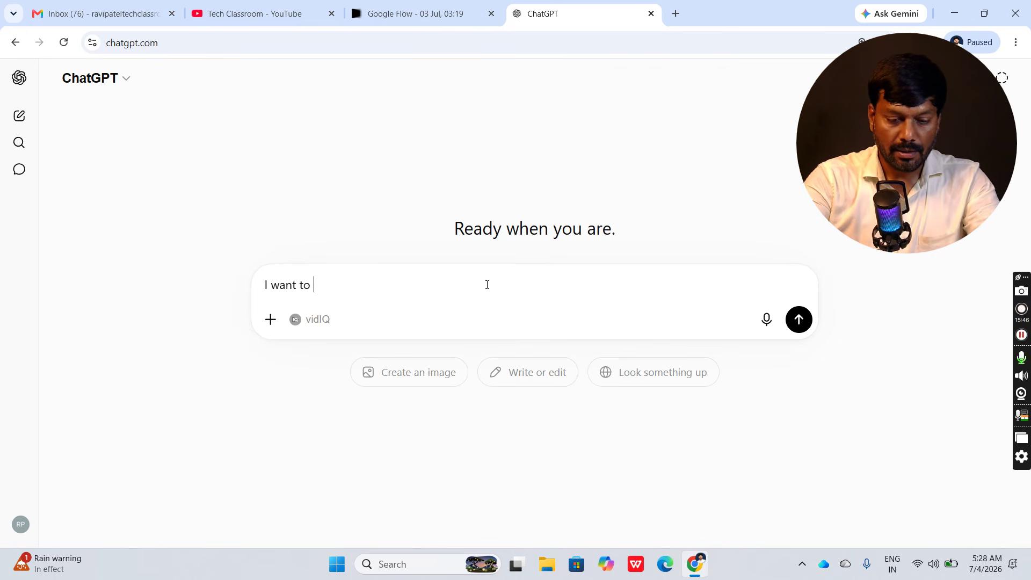
type(" create a video for meta ads for titan watch. so need a perfect prompt for 8 seconds video with")
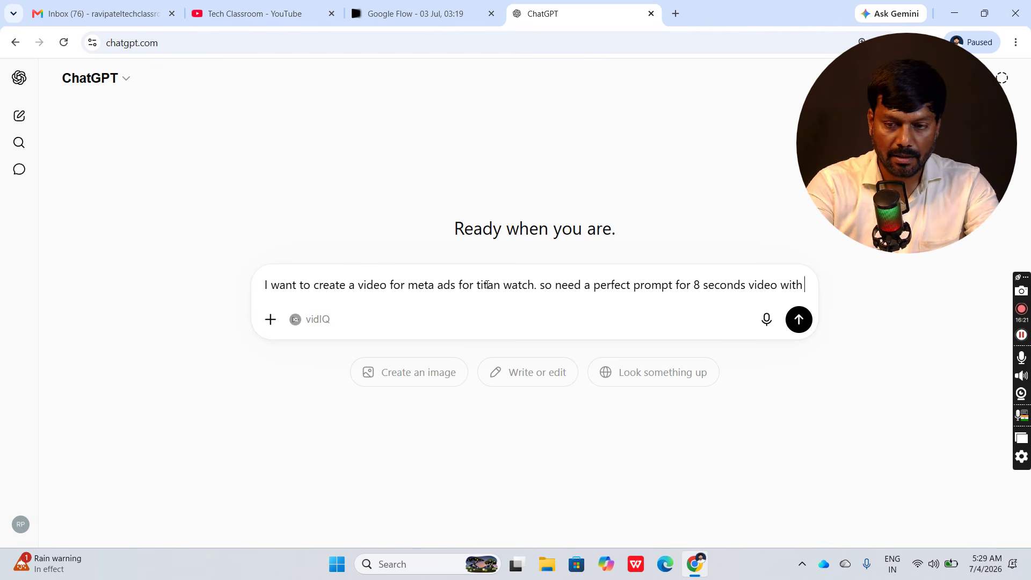
type("indi voice over. so give pefect prompt.")
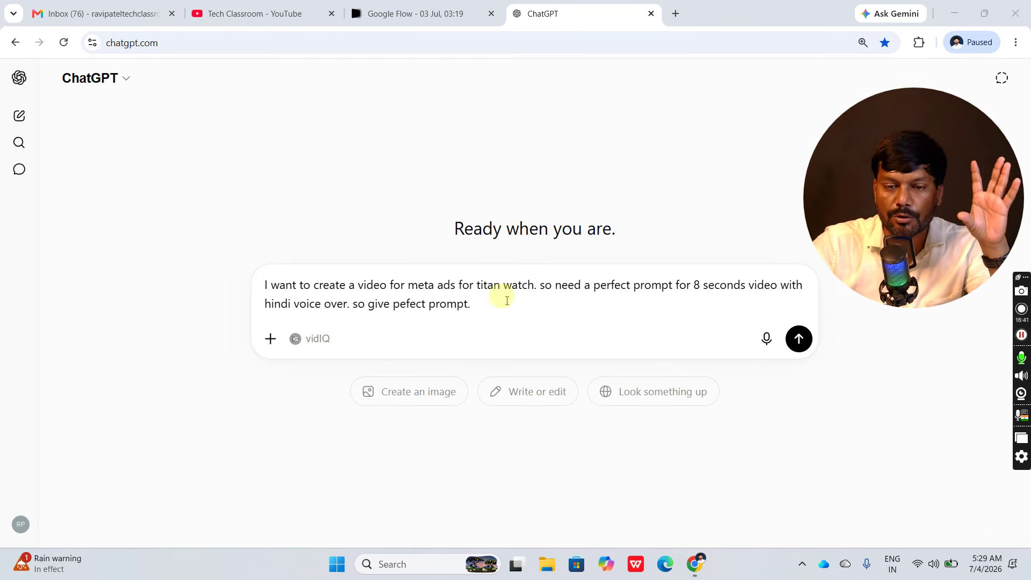
Remove the brand word "titan" from the request so it refers only to a watch
left_click(501, 283)
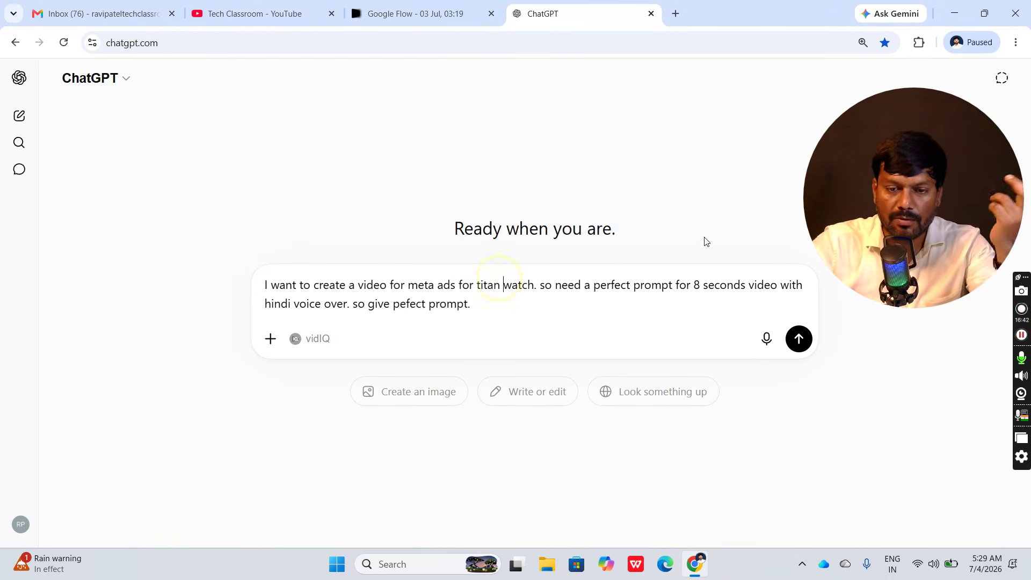
key("BackSpace")
key("BackSpace")
key("BackSpace")
key("BackSpace")
key("BackSpace")
key("BackSpace")
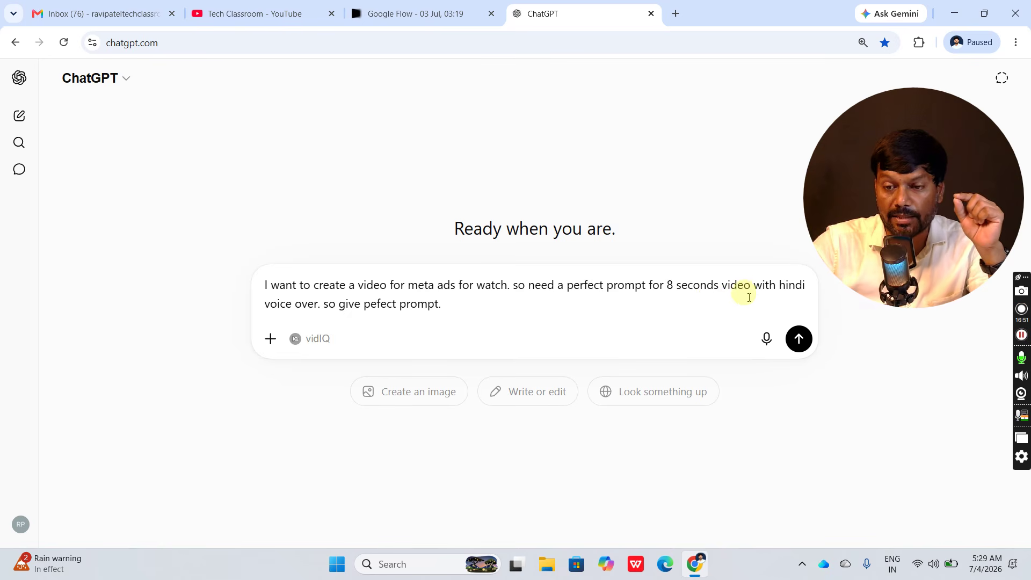
Check the video settings in Google Flow once more and send the watch ad request to ChatGPT
left_click(419, 13)
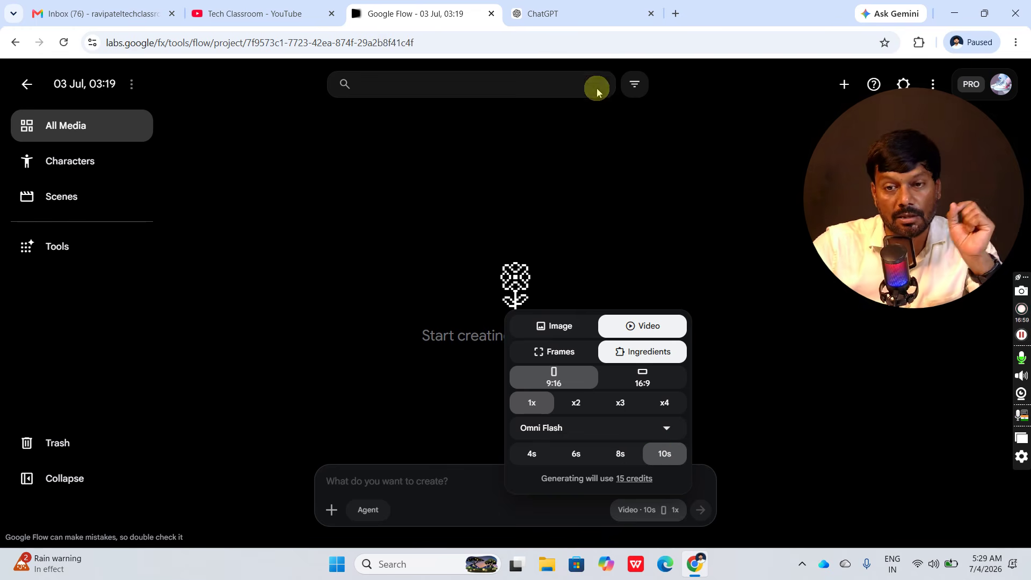
left_click(590, 13)
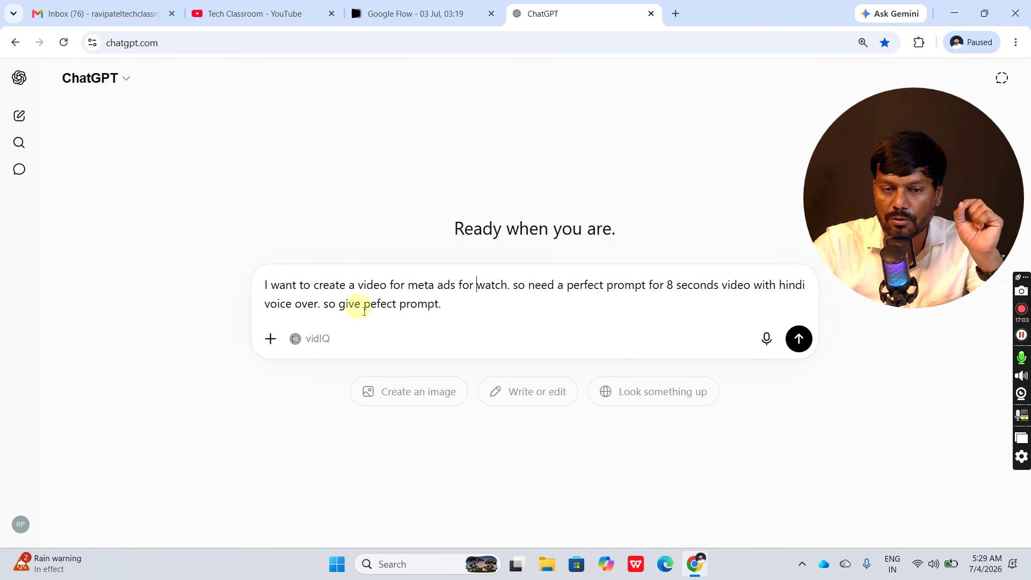
left_click(798, 340)
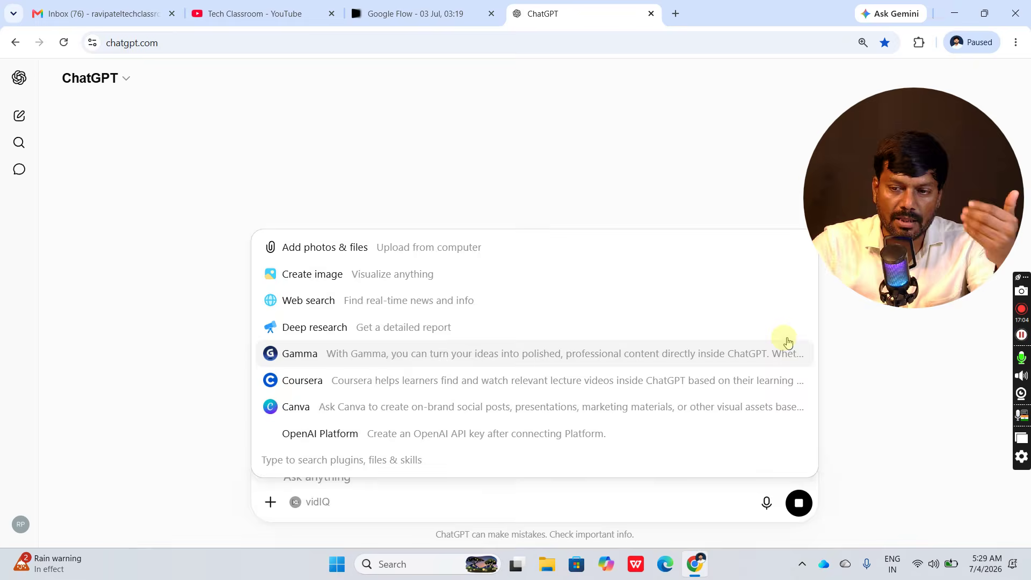
left_click(887, 369)
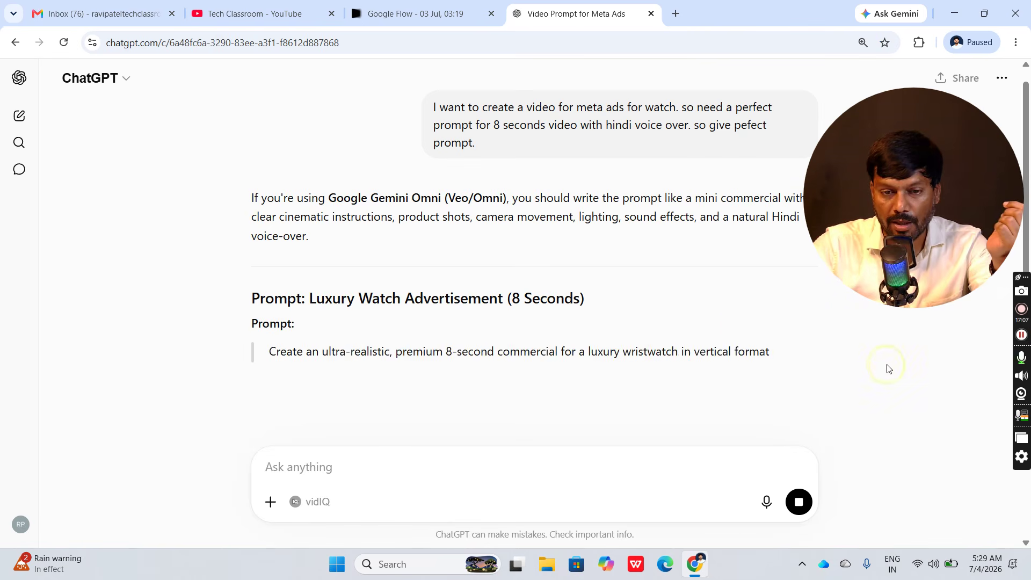
Read through the generated watch ad prompt, including its scenes, visual style, music, Hindi voice-over and Meta Ads optimization notes
scroll(725, 323, "down", 2)
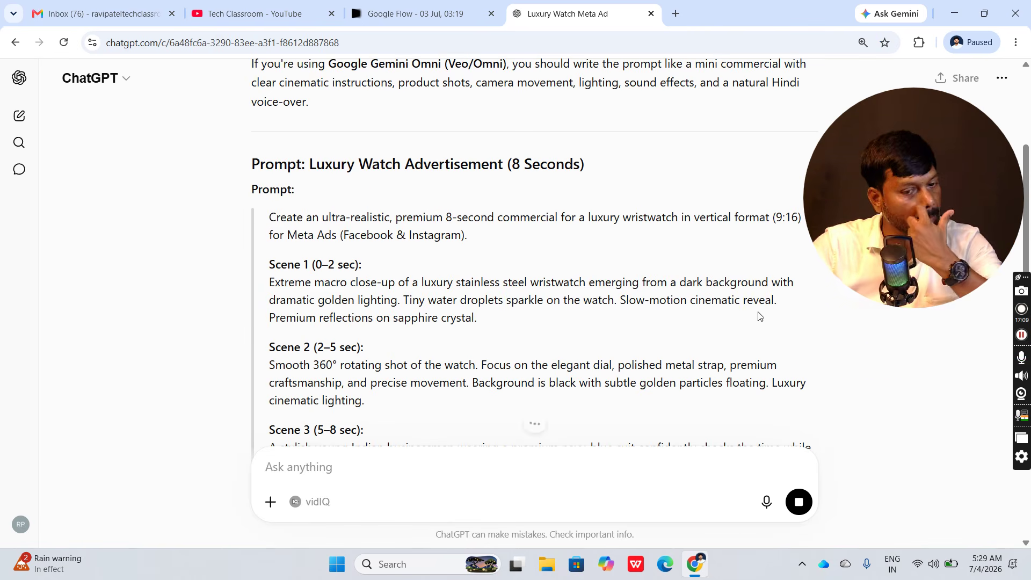
scroll(590, 334, "down", 1)
scroll(349, 265, "down", 2)
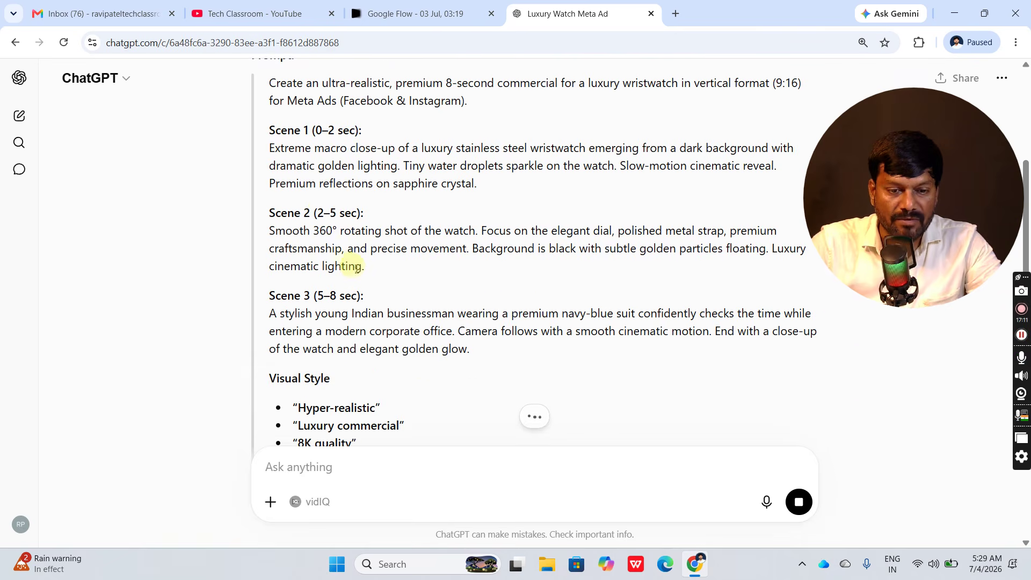
scroll(489, 316, "up", 3)
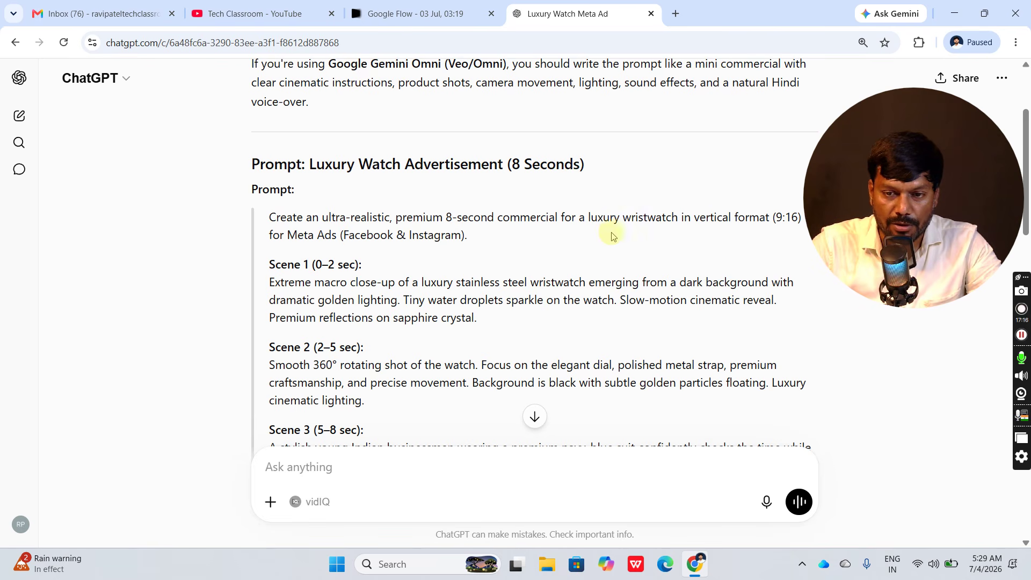
scroll(720, 226, "down", 3)
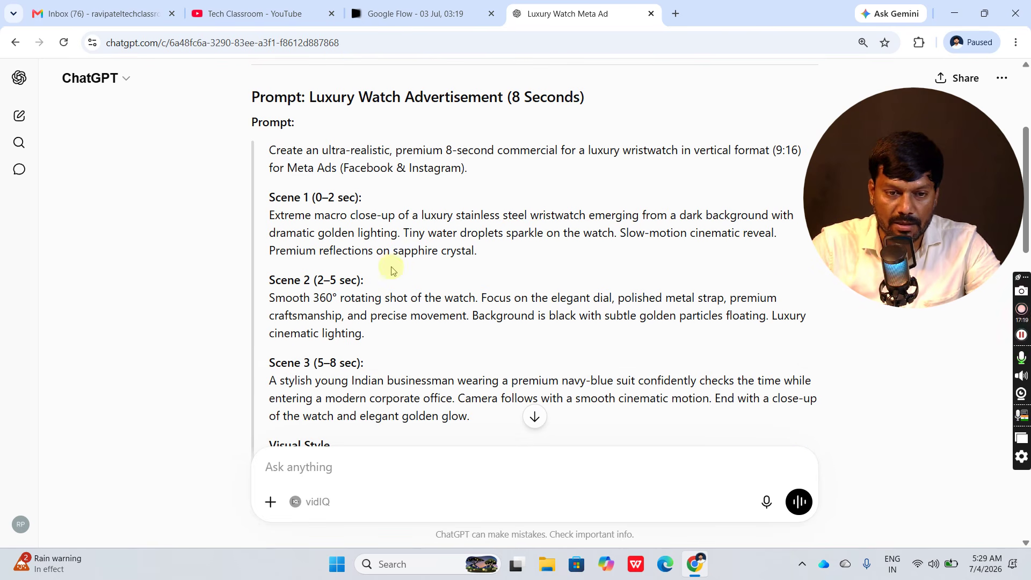
scroll(376, 277, "down", 1)
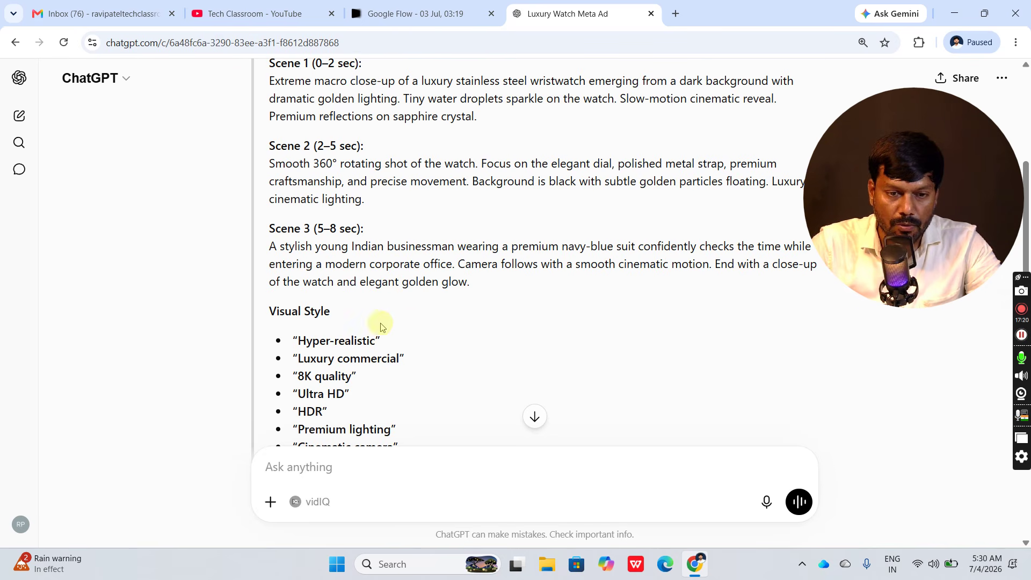
scroll(571, 314, "up", 1)
scroll(556, 307, "up", 1)
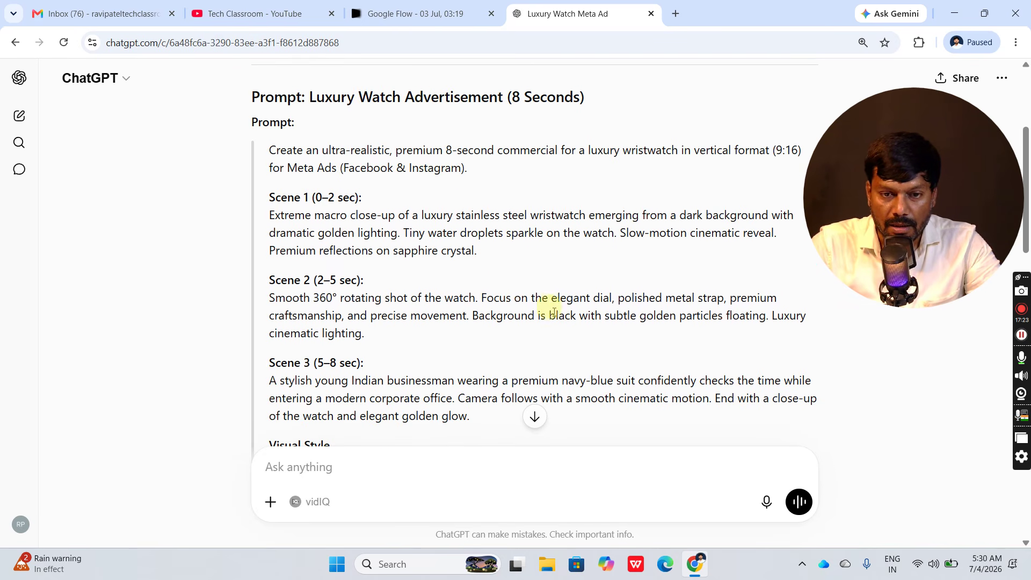
scroll(429, 287, "down", 7)
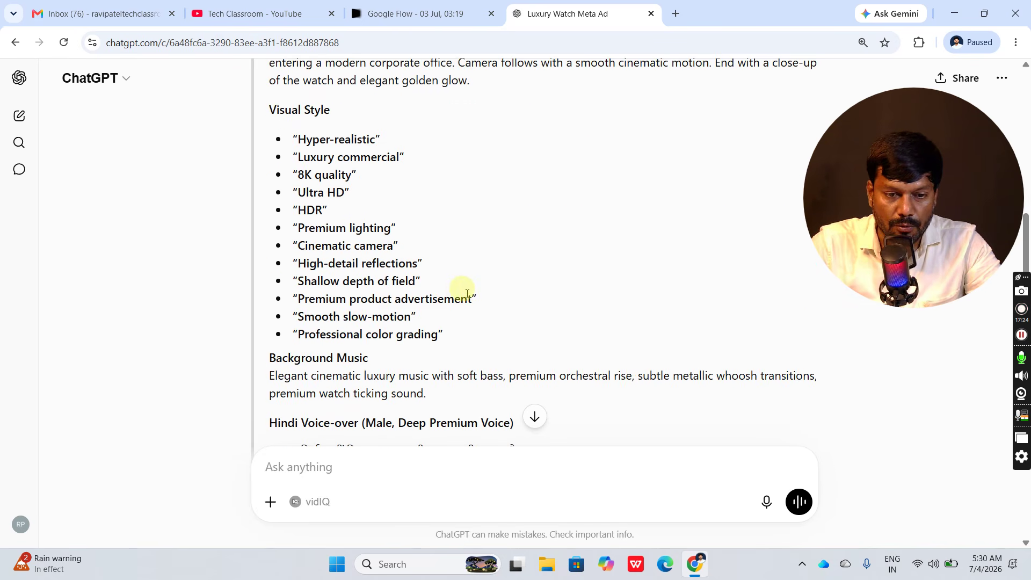
scroll(392, 347, "down", 4)
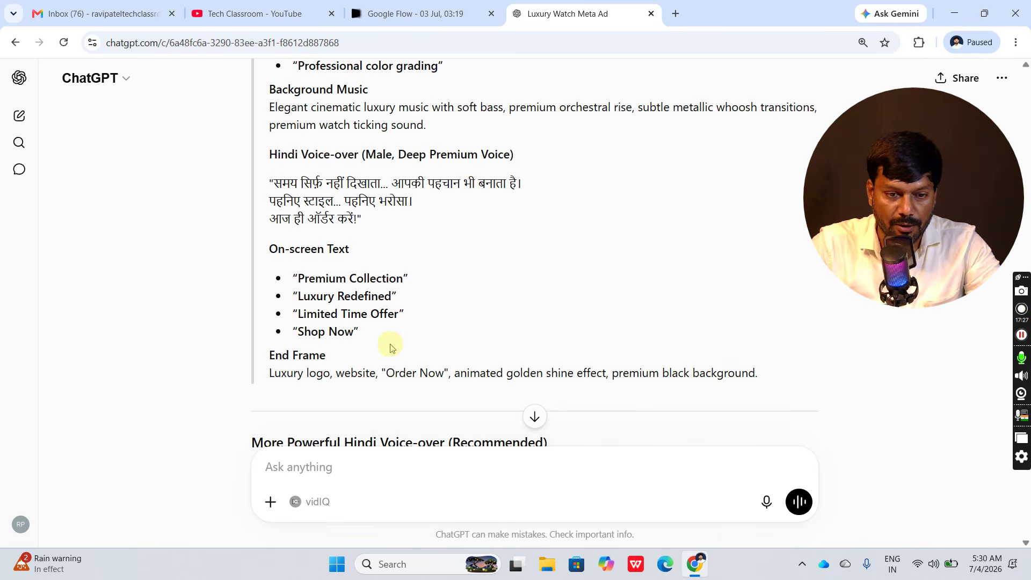
scroll(396, 338, "down", 5)
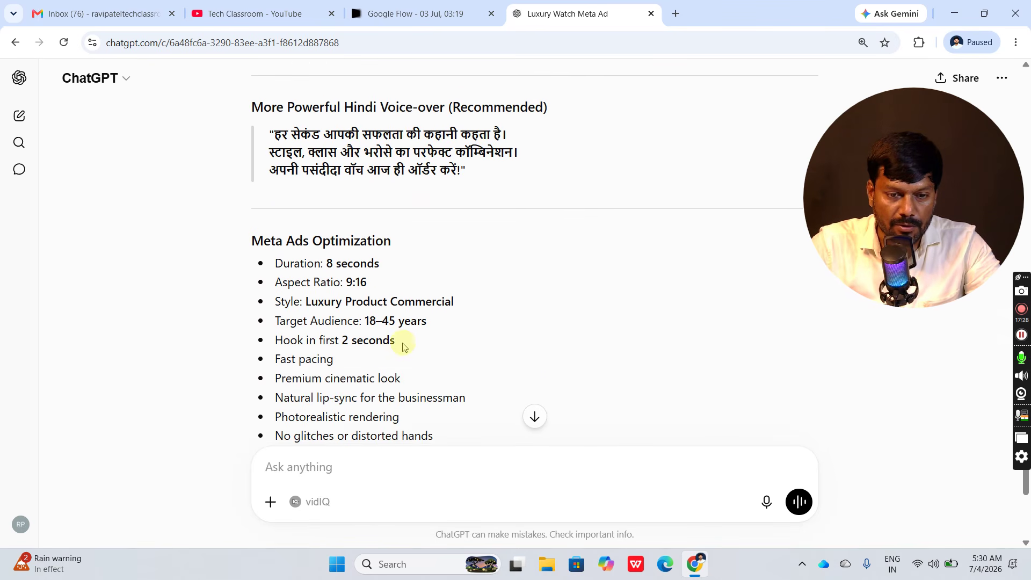
Copy the luxury watch ad prompt through the recommended Hindi voice-over and paste it into the Google Flow prompt box
left_click_drag(356, 361, 194, 86)
left_click(519, 194)
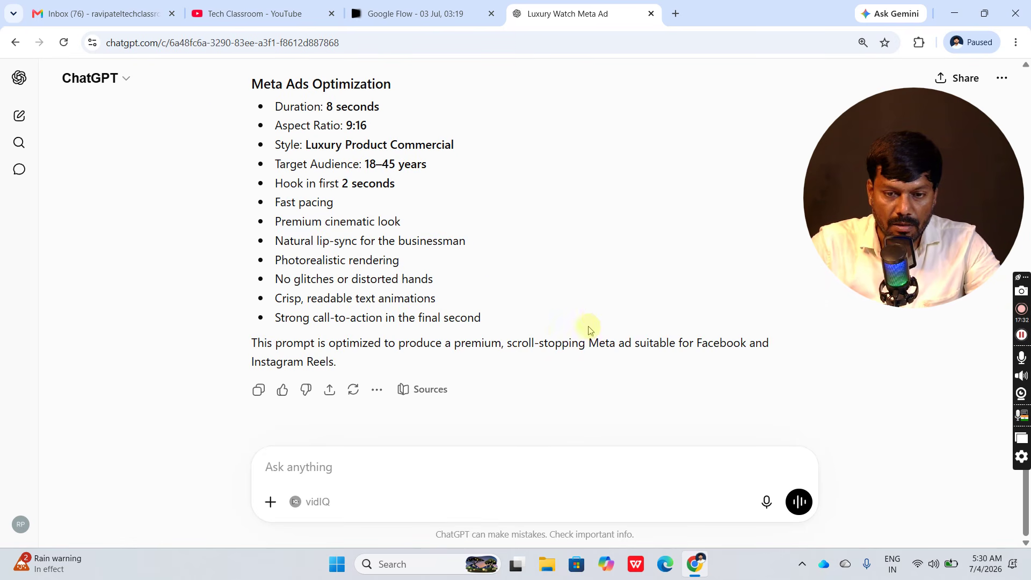
scroll(593, 316, "up", 5)
scroll(548, 314, "up", 1)
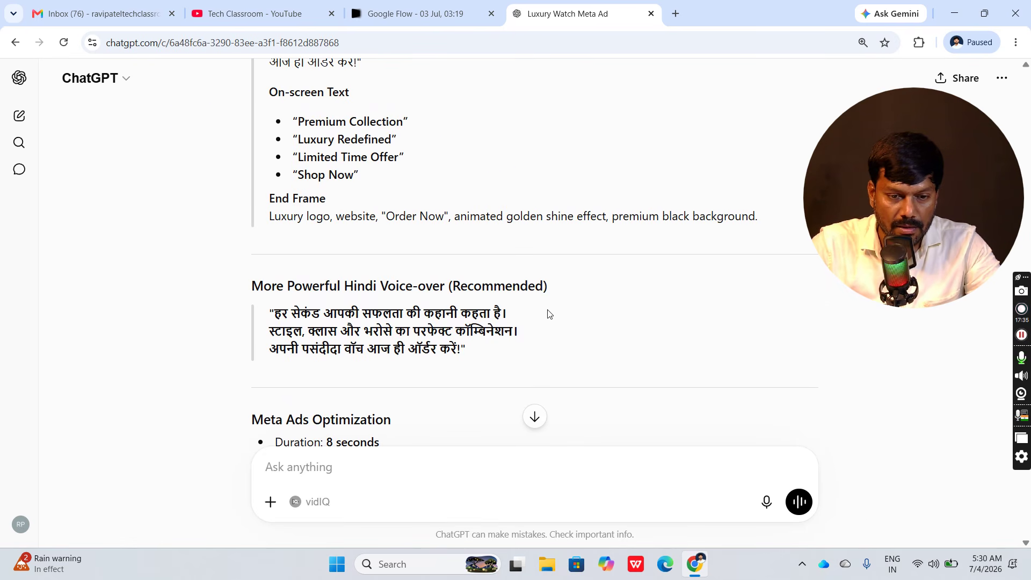
left_click_drag(475, 364, 207, 360)
left_click(408, 14)
left_click(400, 477)
key("ctrl+v")
Generate the watch ad as a single 10s video in 9:16 with Omni Flash
left_click(650, 502)
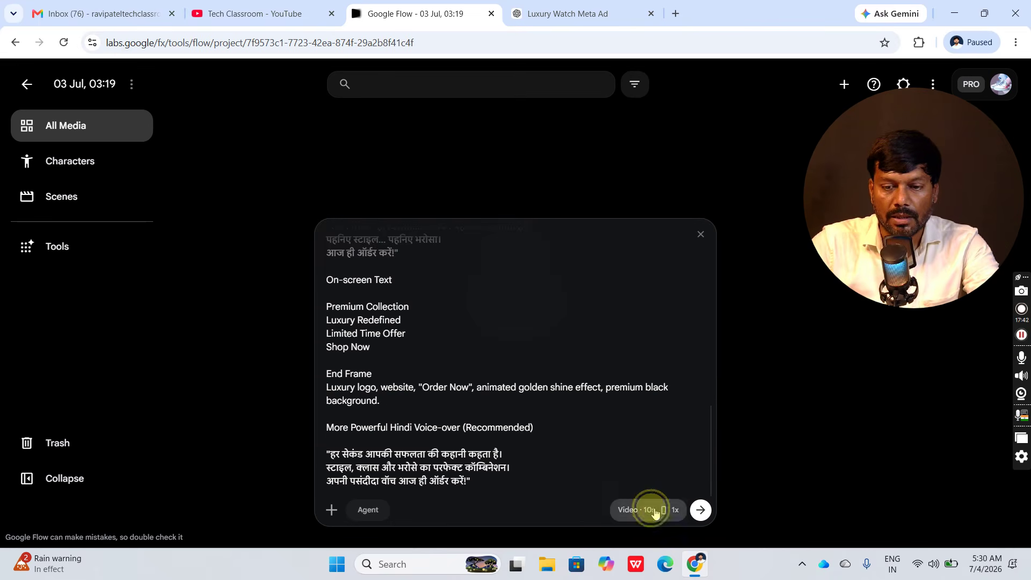
left_click(653, 325)
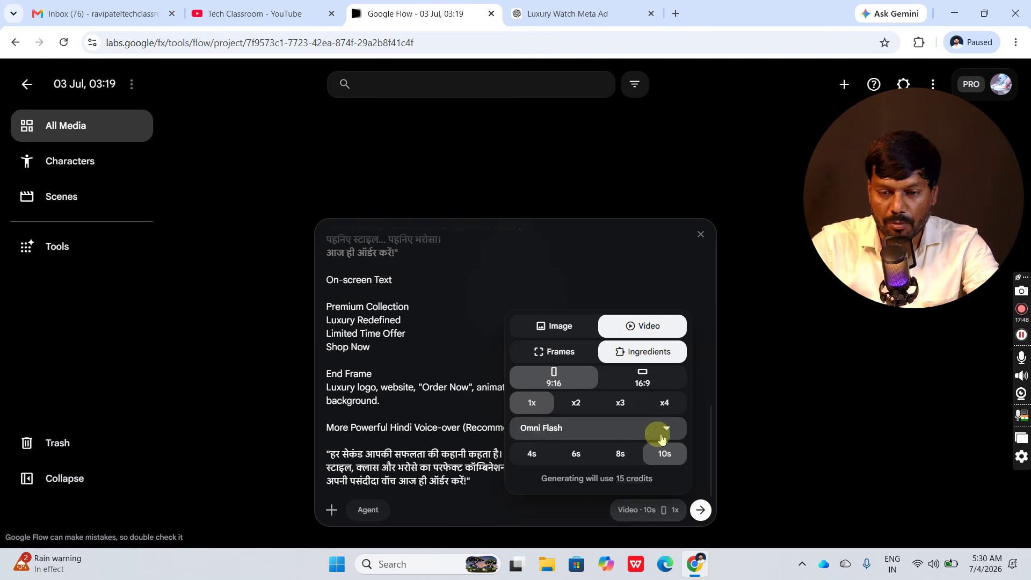
left_click(665, 456)
left_click(701, 510)
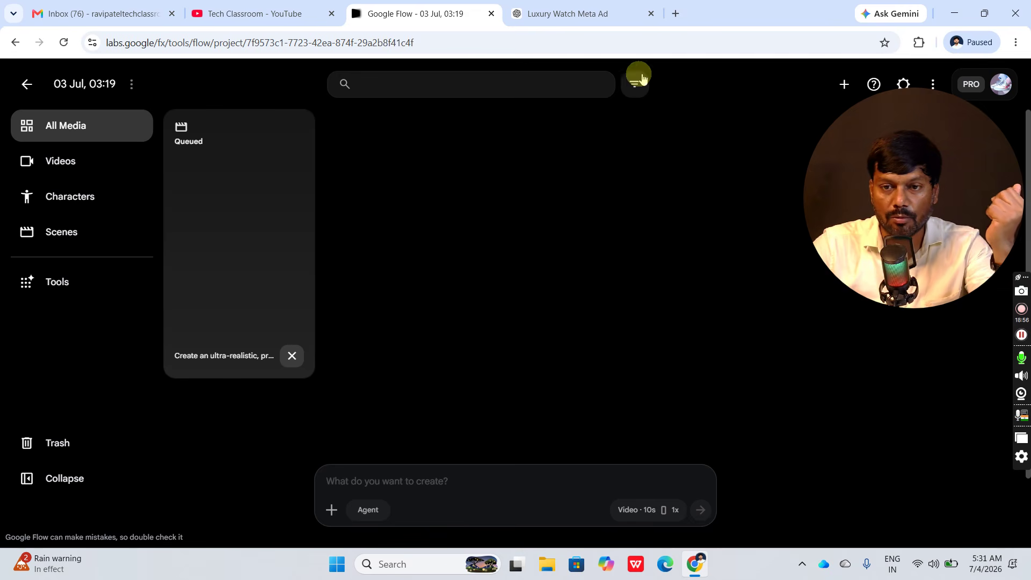
Open the Freepik search page for "college student with bag indian" in a new browser tab
left_click(675, 15)
type("free")
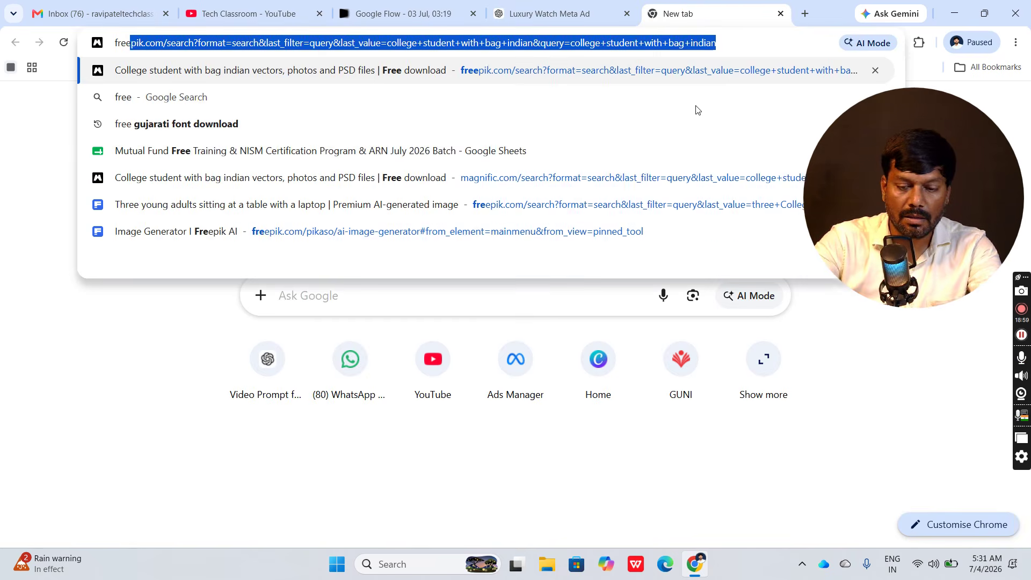
key("Return")
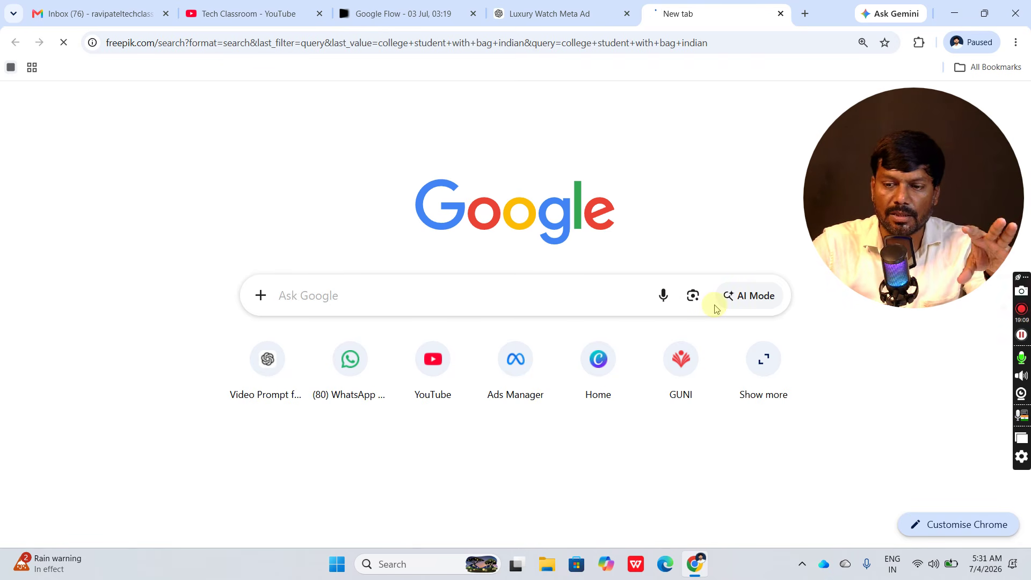
Close the watch ad conversation in ChatGPT, check the queued video in Google Flow and return to the stock image page
left_click(594, 4)
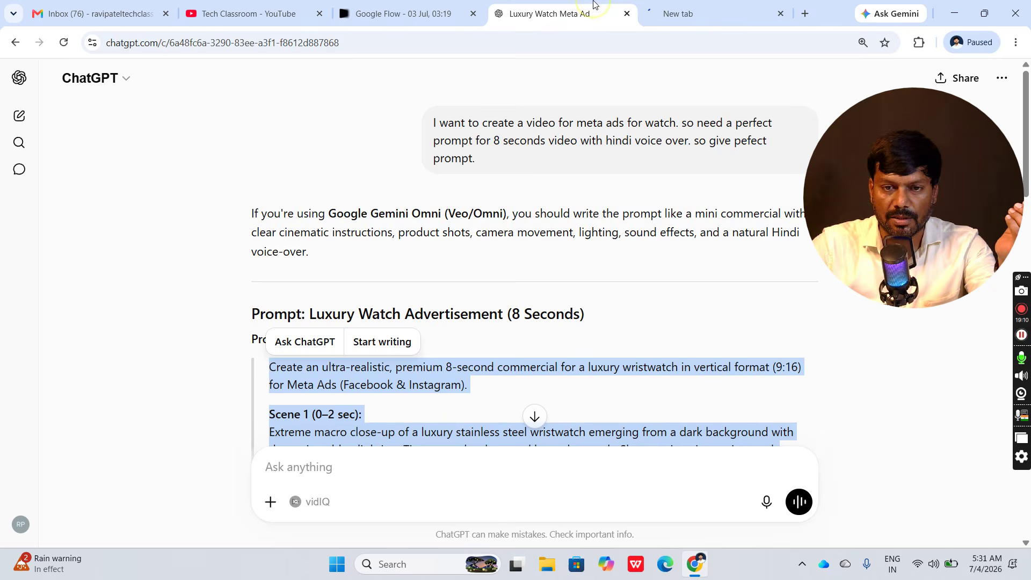
left_click(457, 11)
left_click(582, 15)
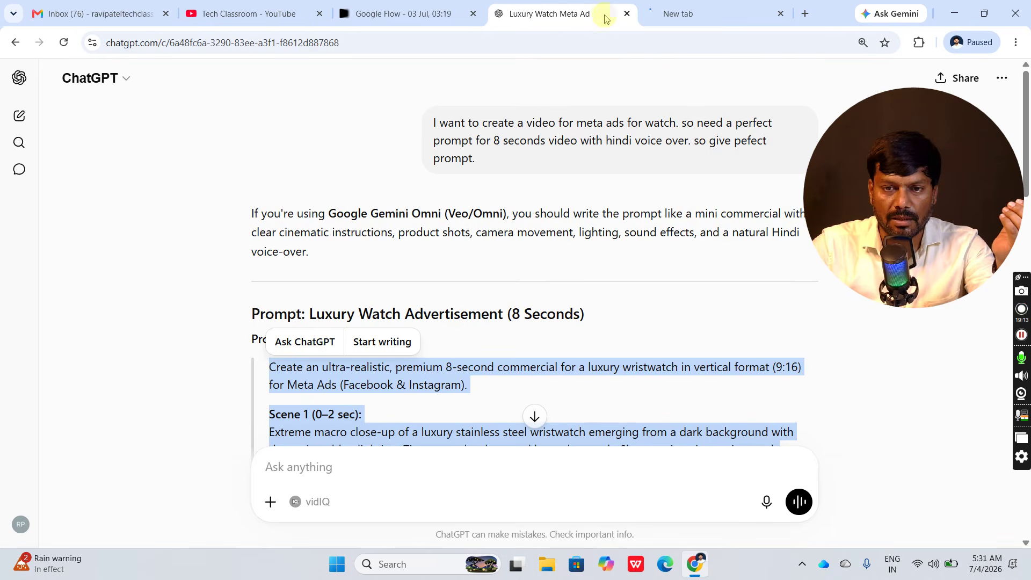
left_click(626, 13)
left_click(430, 12)
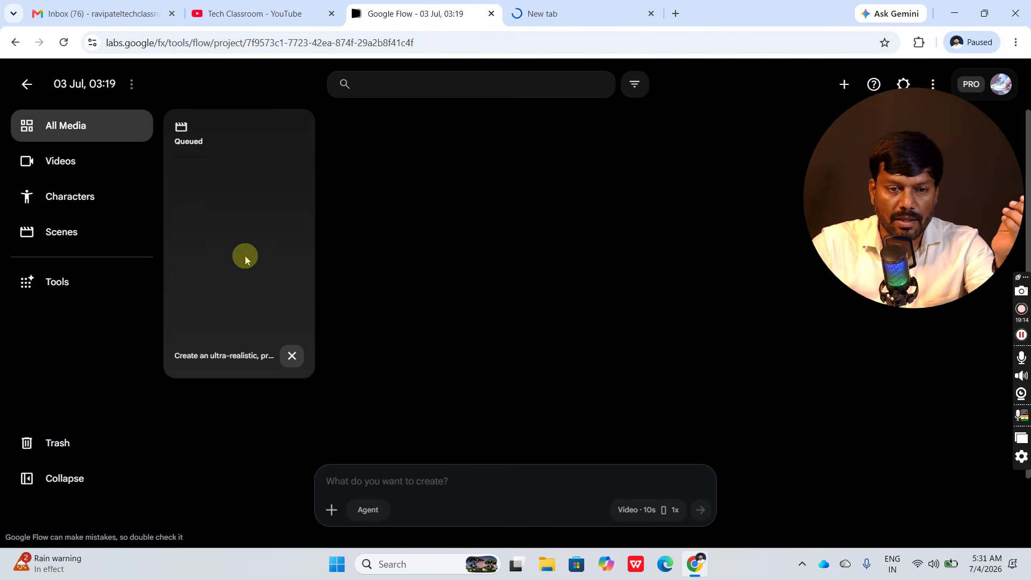
left_click(540, 19)
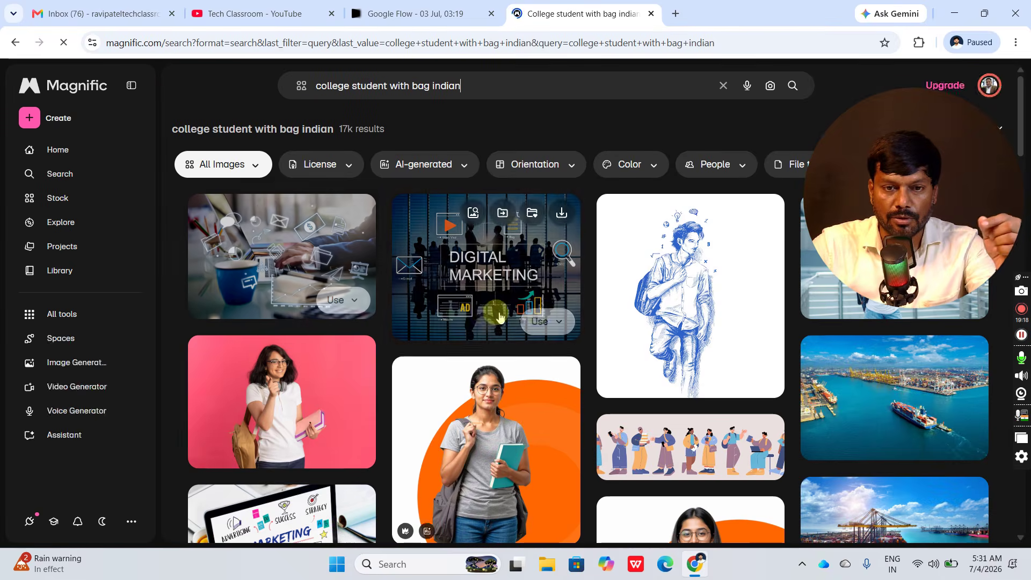
Replace the search query on Magnific with "cartoon cat" and run the search
left_click_drag(469, 94, 288, 90)
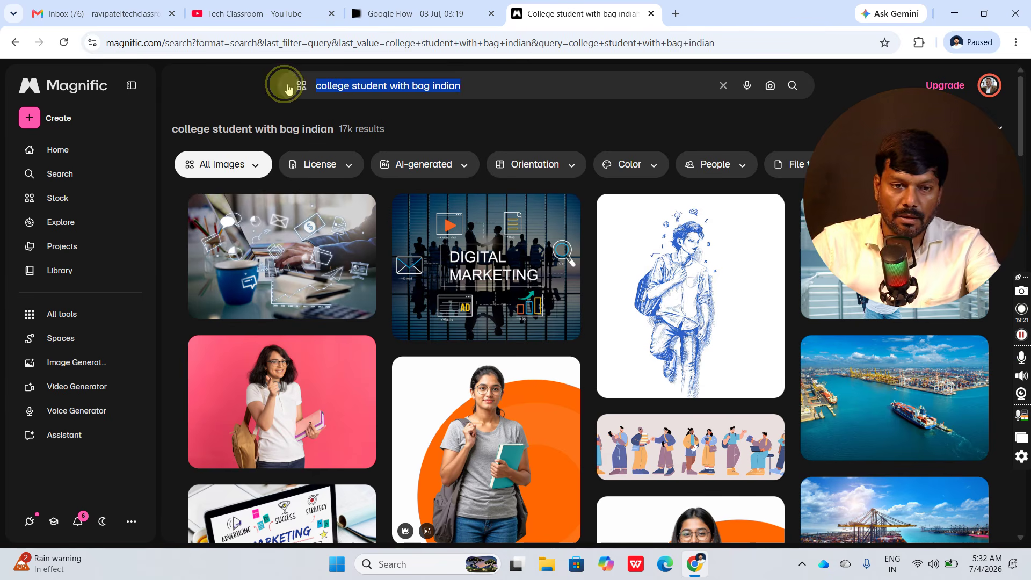
key("BackSpace")
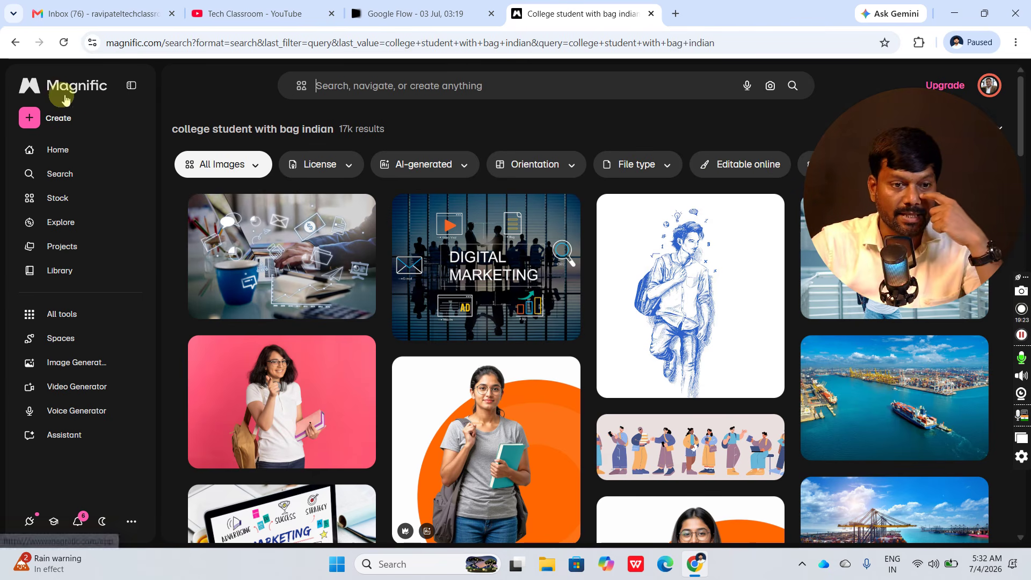
left_click(352, 85)
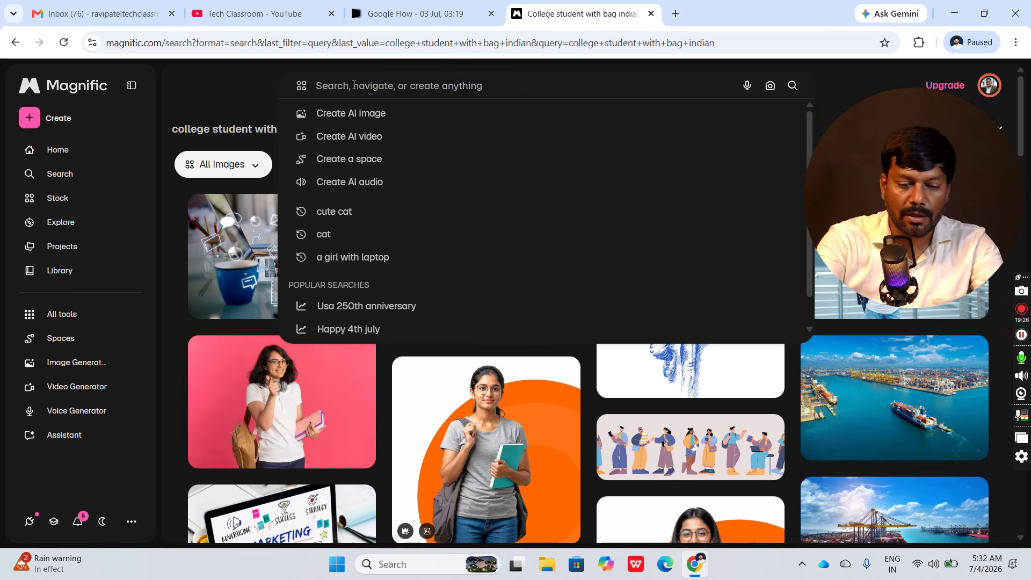
type("cartoon cat")
key("Return")
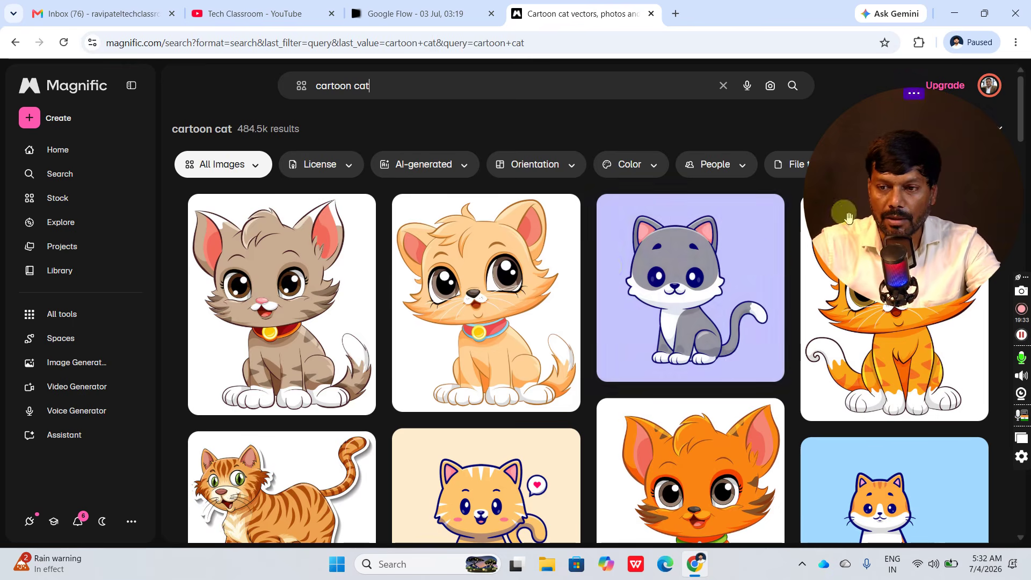
Open the black-and-white happy puppy with heart tag illustration from the search results
scroll(603, 379, "down", 5)
scroll(550, 488, "down", 4)
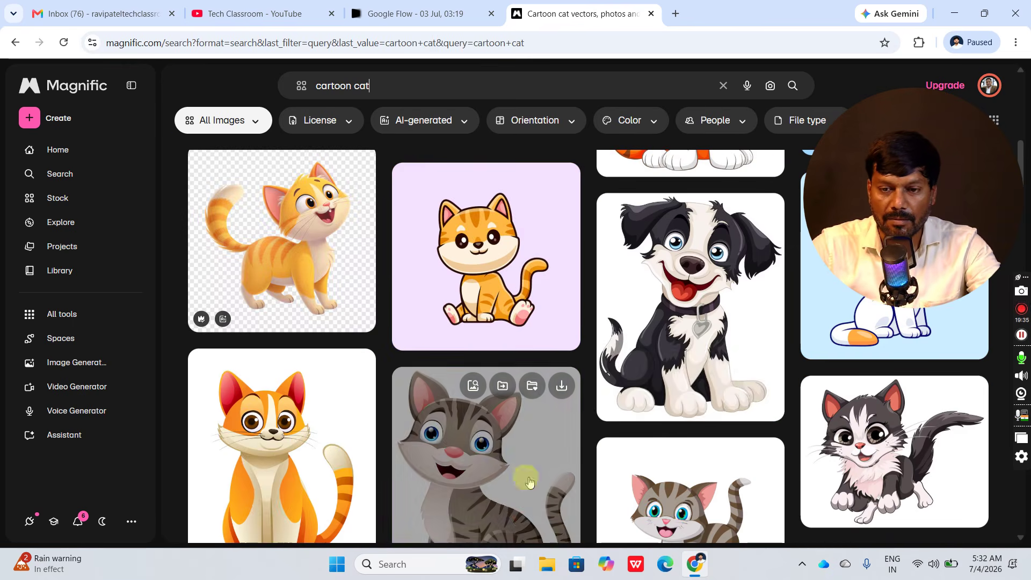
left_click(682, 341)
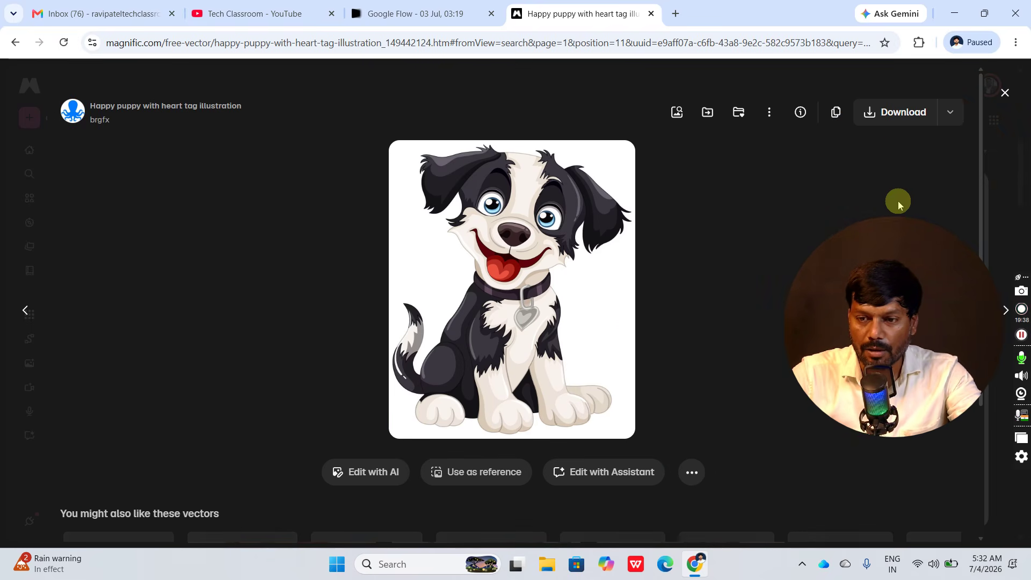
Download the happy puppy with heart tag illustration and close its preview to return to the search results
left_click(903, 112)
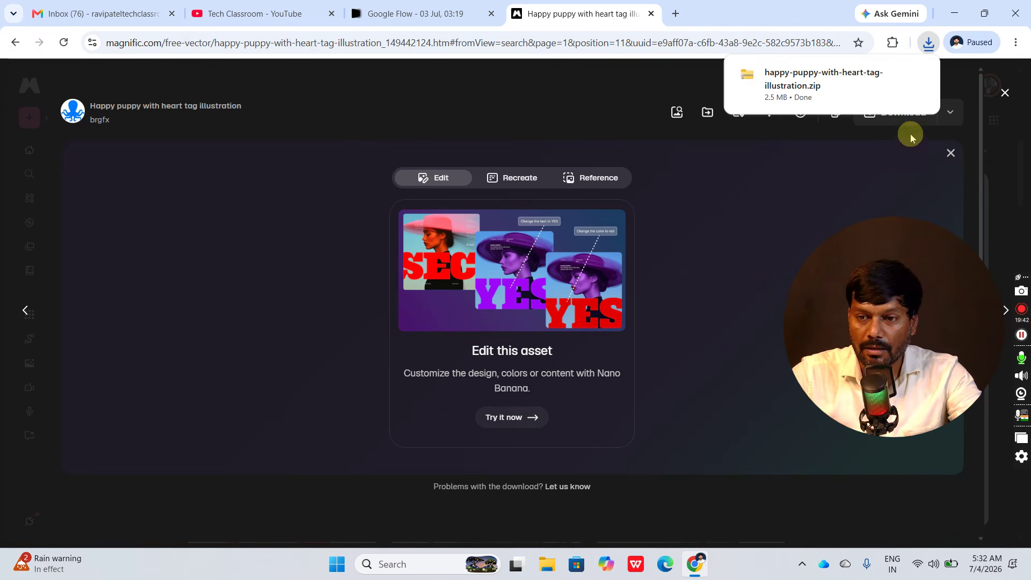
left_click(950, 153)
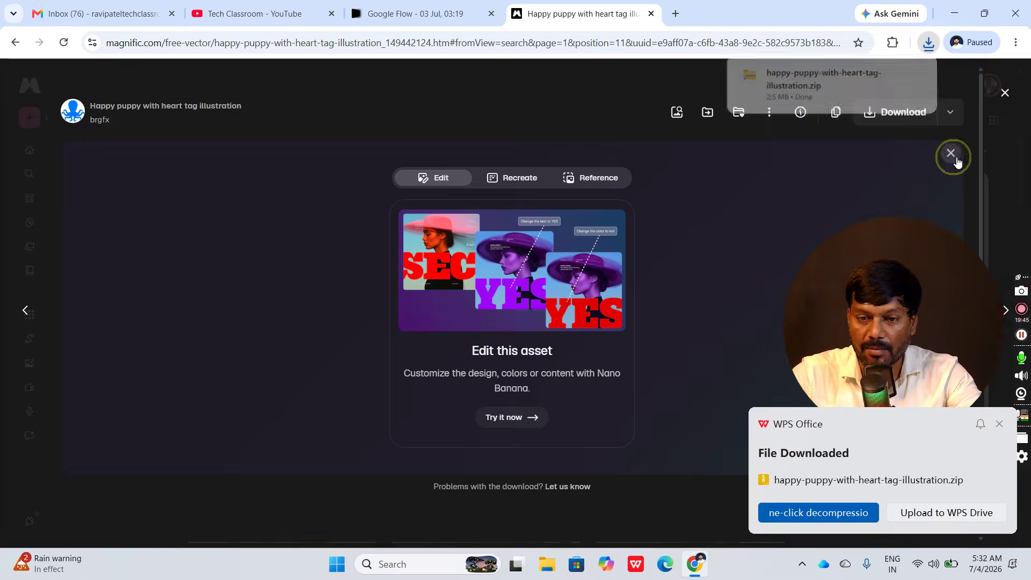
left_click(1005, 92)
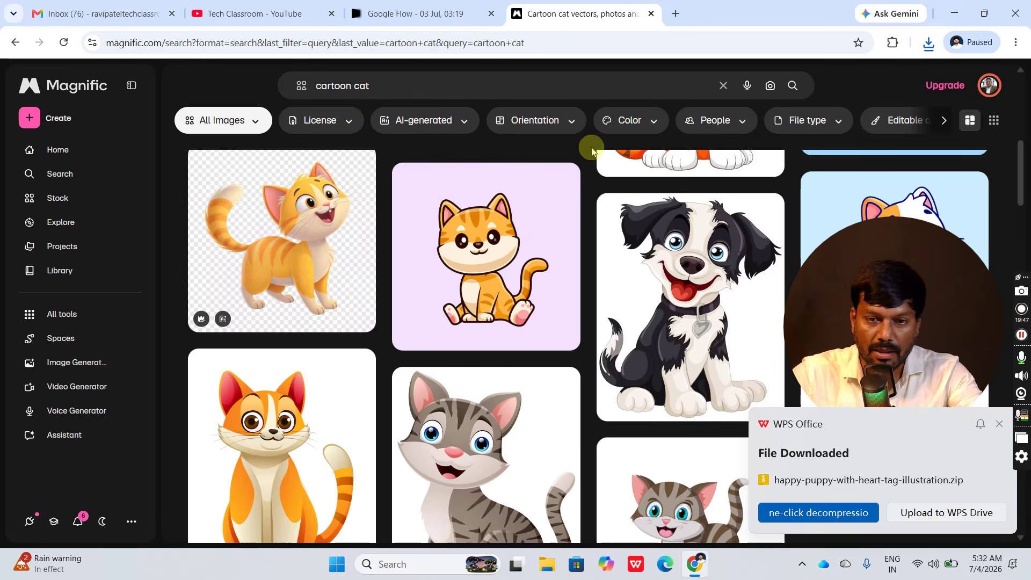
Filter the "cartoon cat" search results to Photos
left_click(255, 125)
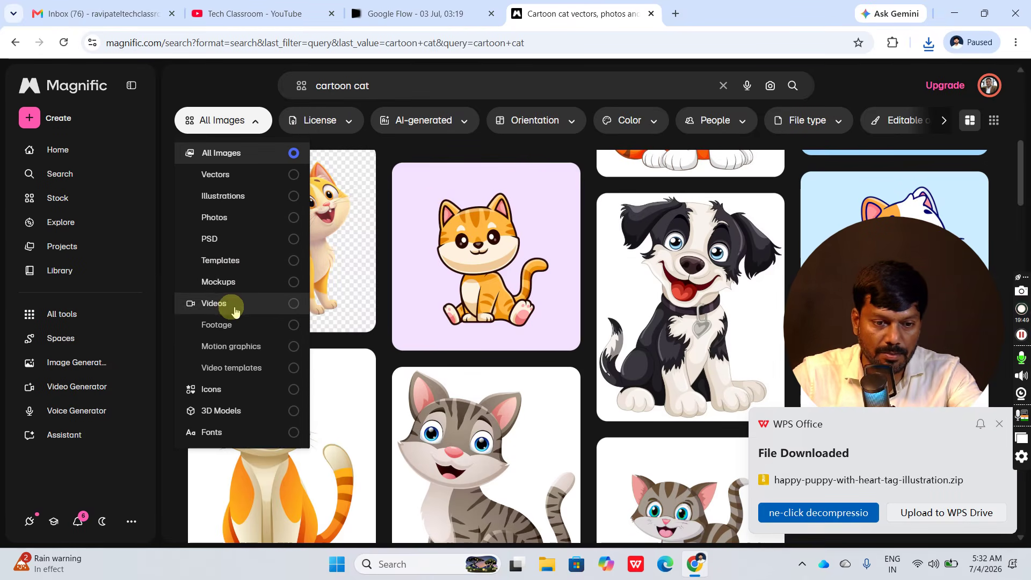
left_click(257, 218)
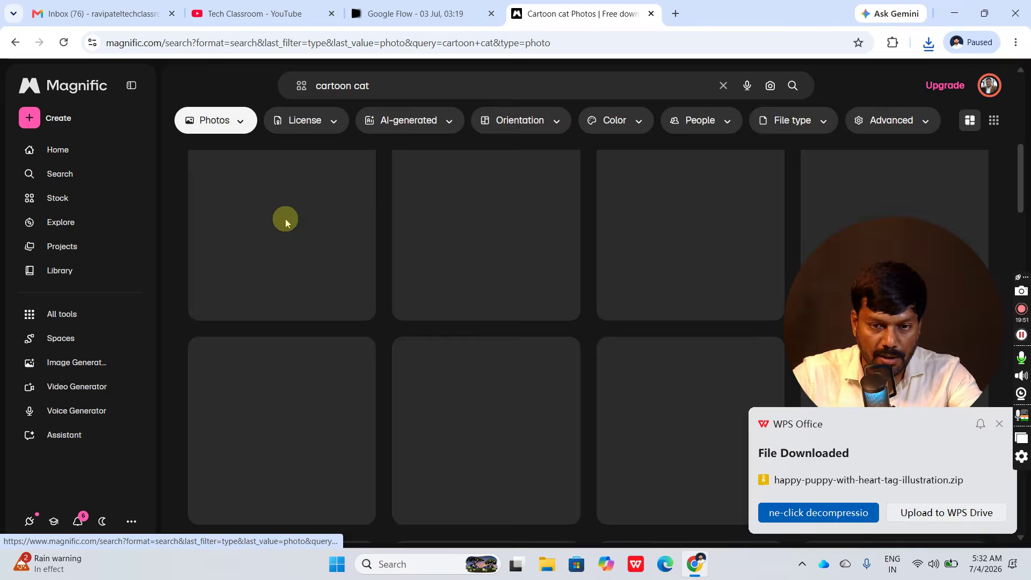
scroll(603, 422, "down", 1)
scroll(603, 422, "down", 7)
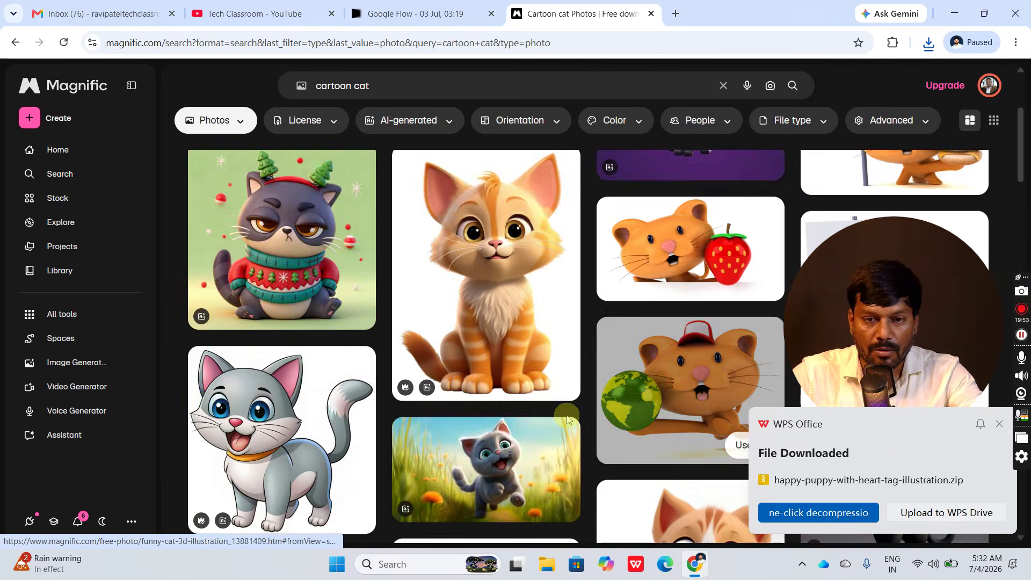
Open the sitting orange striped cartoon cat image from the photo results and download it
scroll(551, 424, "down", 5)
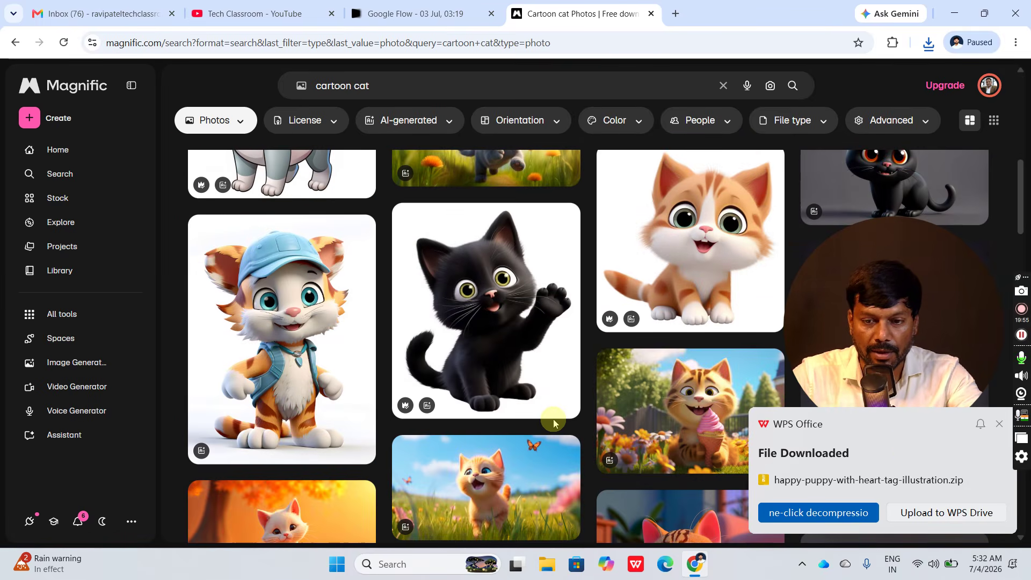
scroll(564, 423, "up", 1)
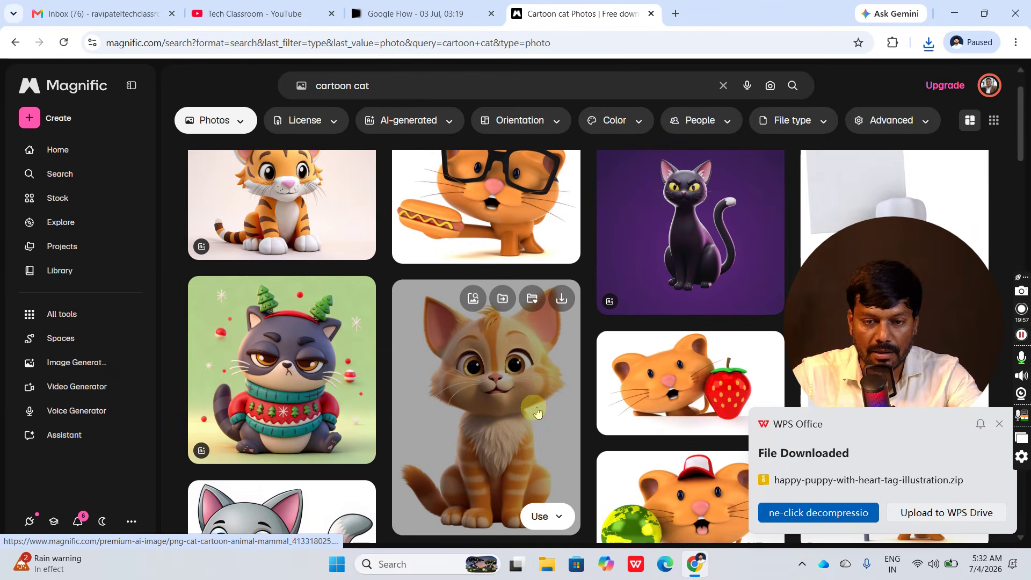
scroll(537, 376, "down", 3)
left_click(520, 323)
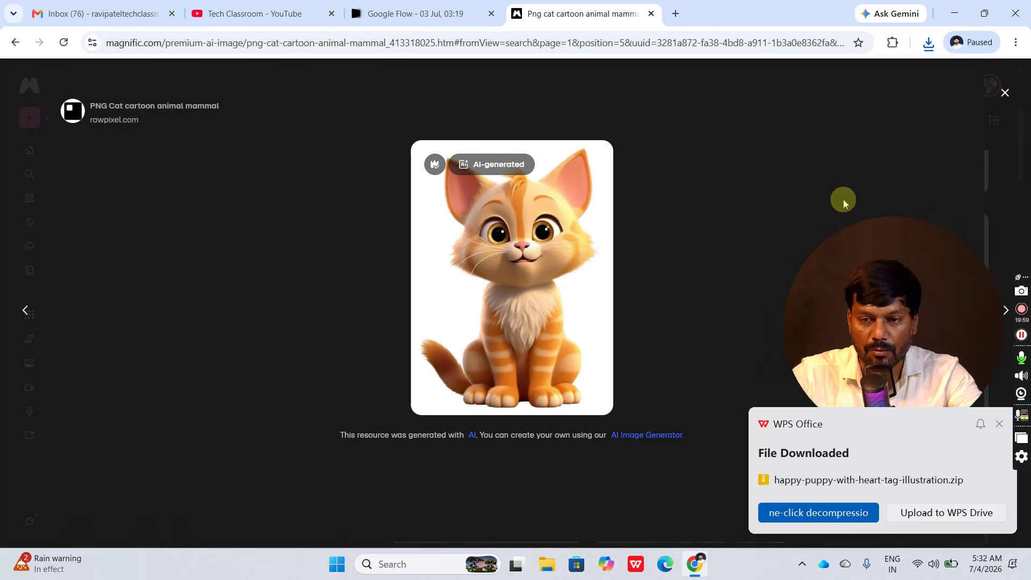
left_click(906, 113)
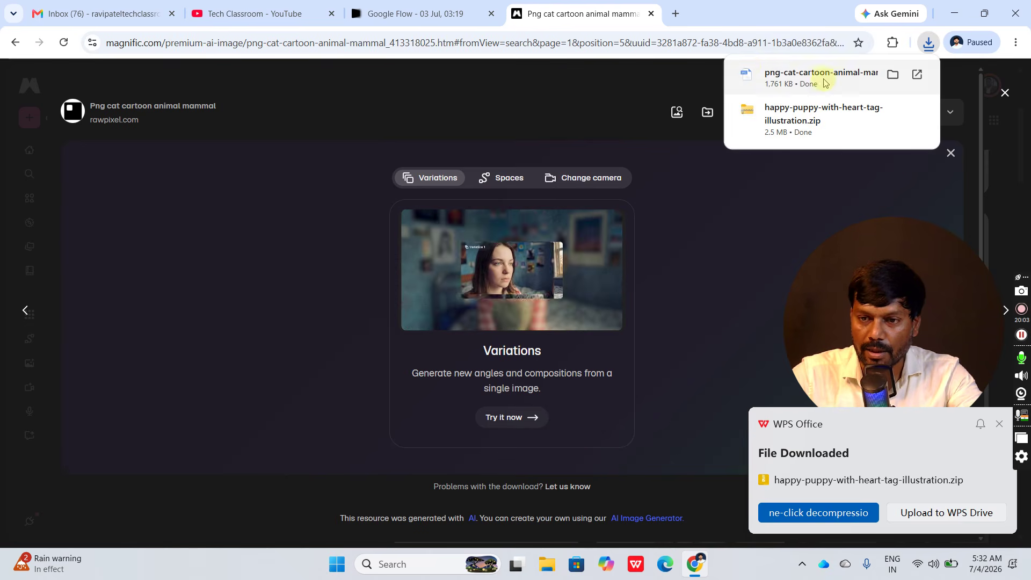
Switch to Google Flow, open the generated luxury wristwatch commercial and play it in full screen
left_click(472, 7)
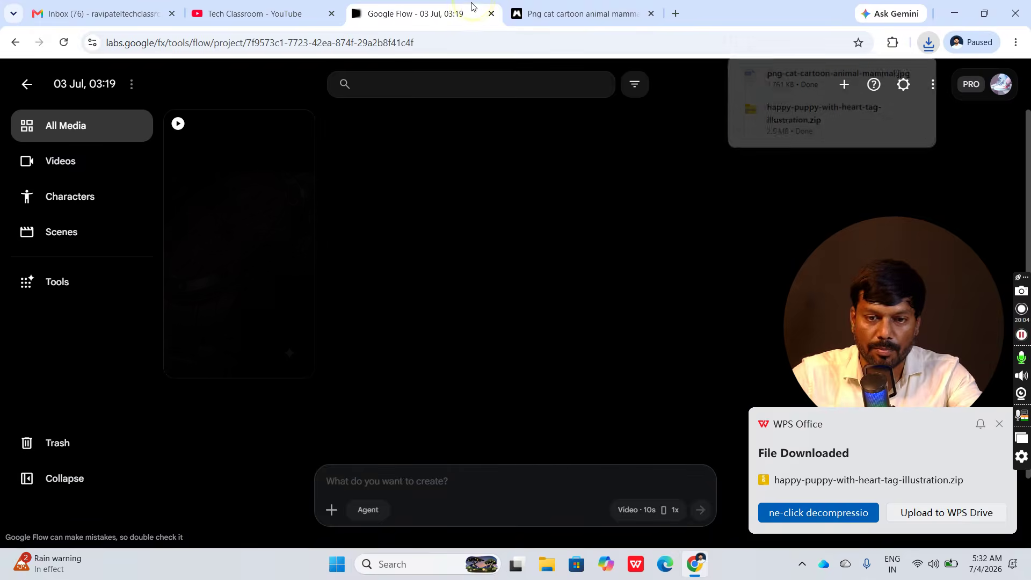
mouse_move(249, 285)
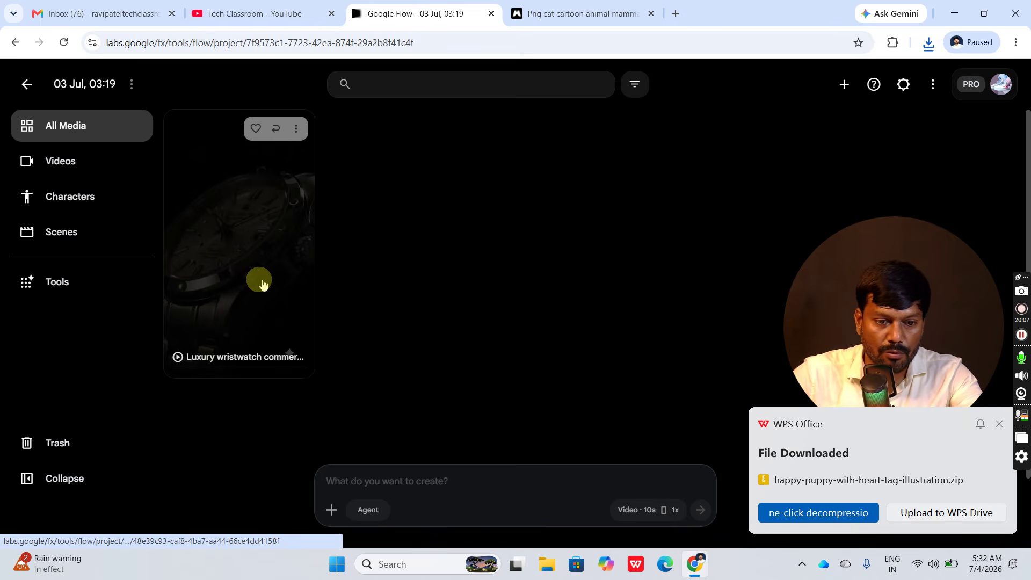
left_click(1000, 424)
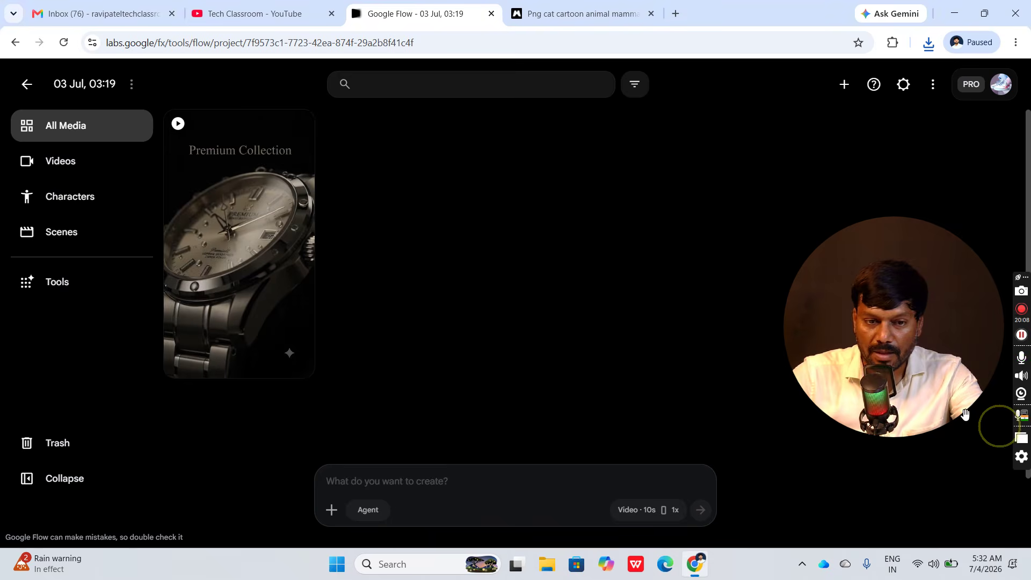
left_click(277, 254)
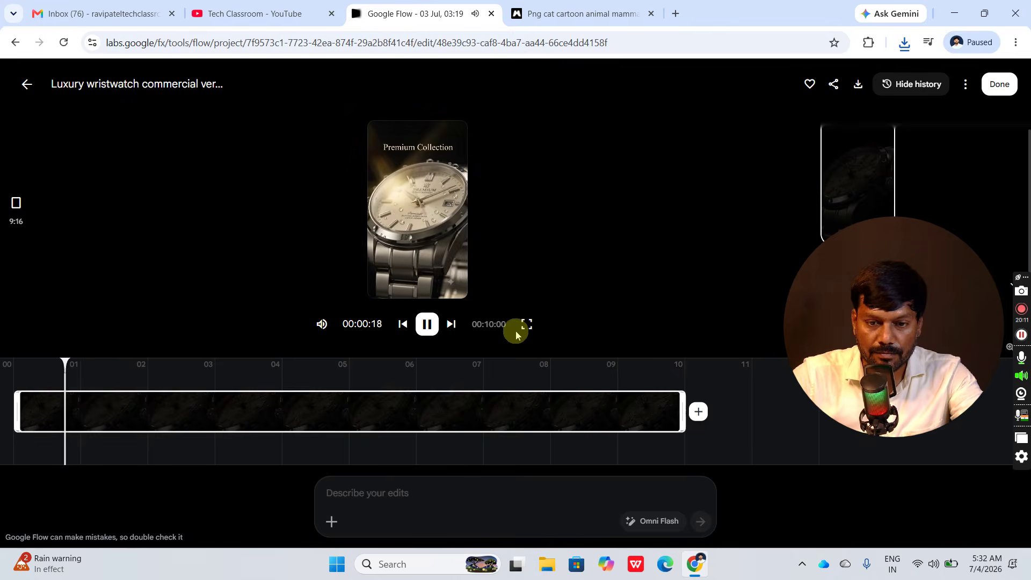
left_click(523, 325)
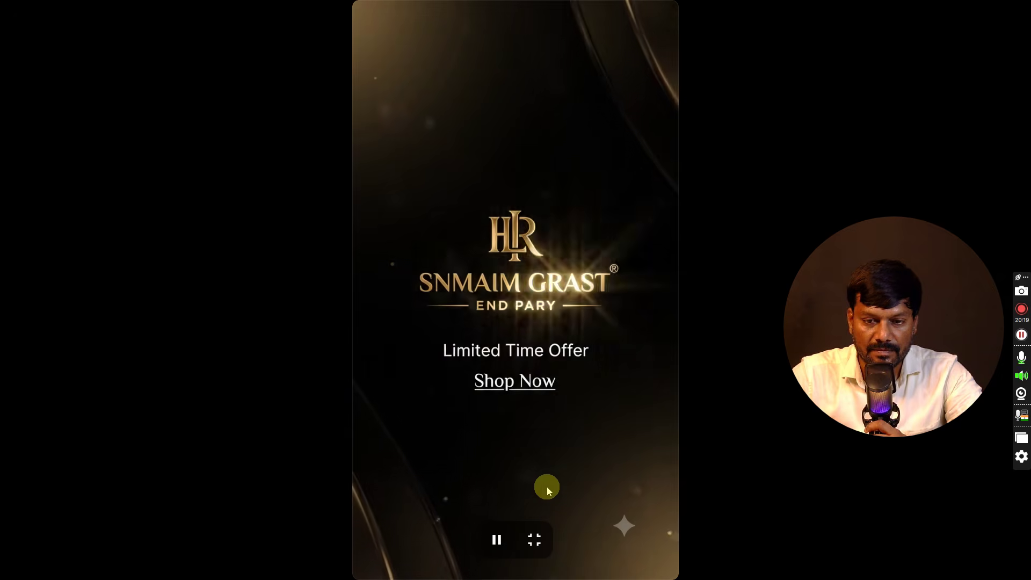
left_click(604, 349)
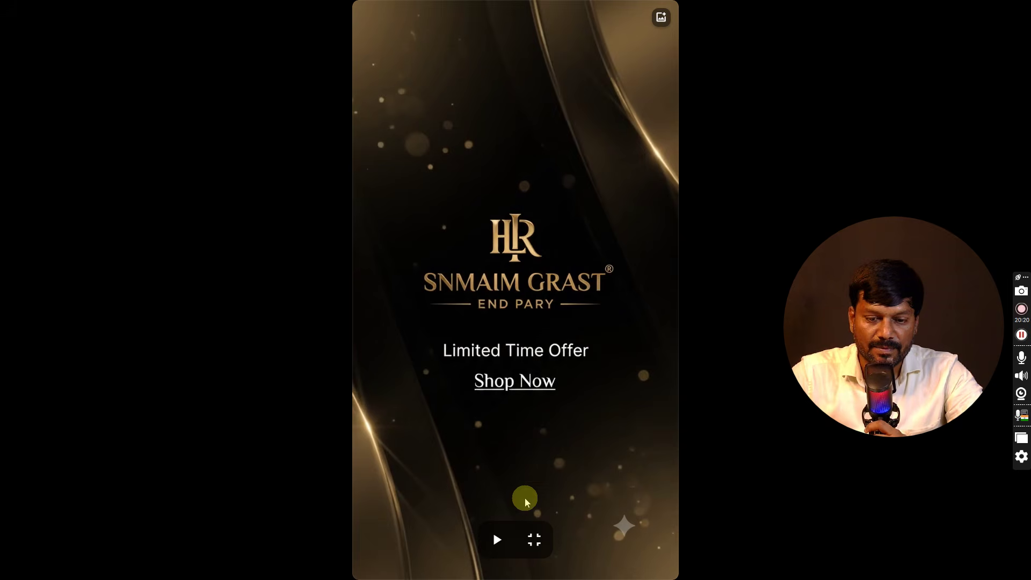
left_click(497, 538)
left_click(491, 536)
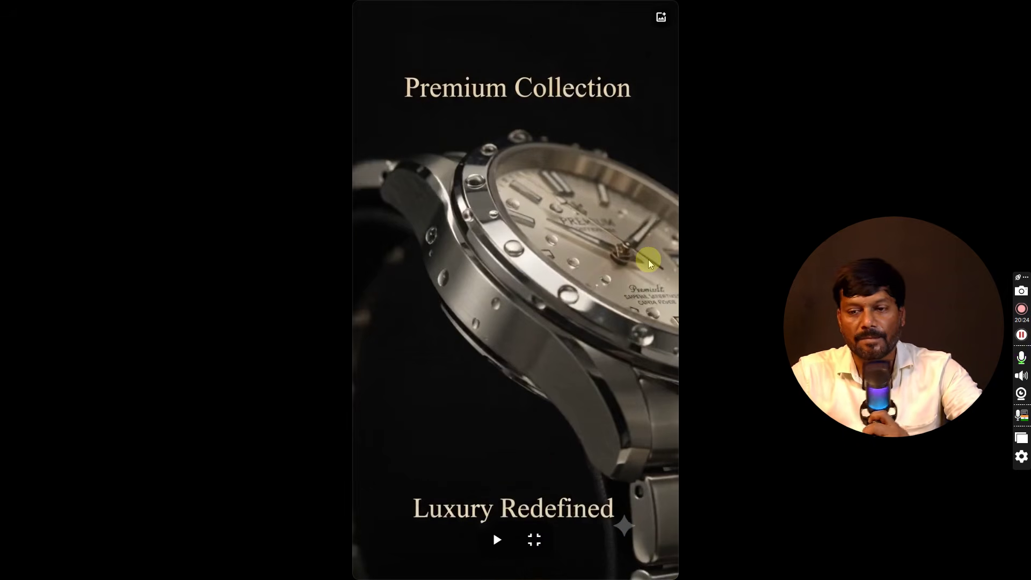
key("Escape")
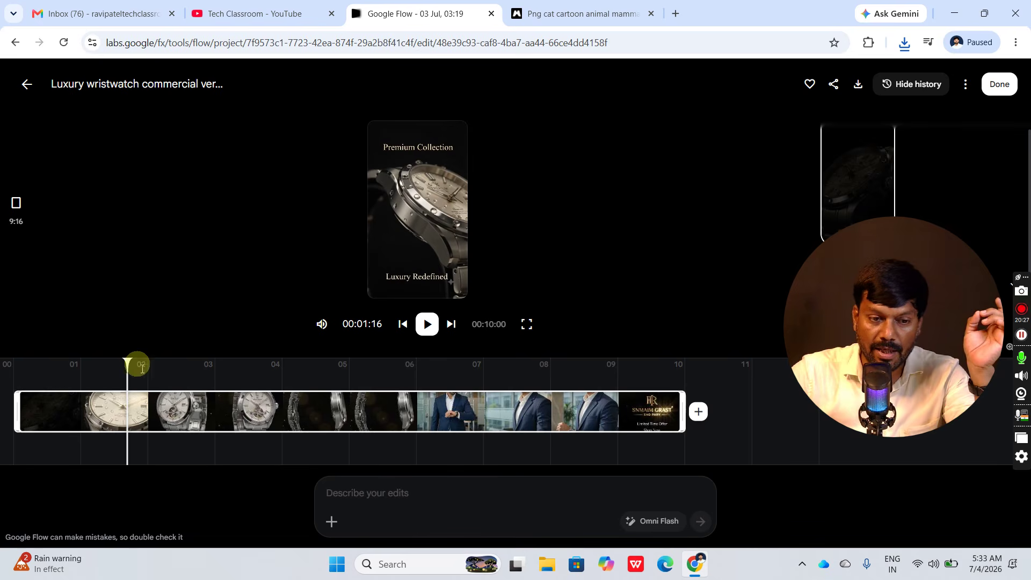
Rewind the wristwatch commercial to the start and replay it in full screen to the end
left_click_drag(123, 357, 7, 364)
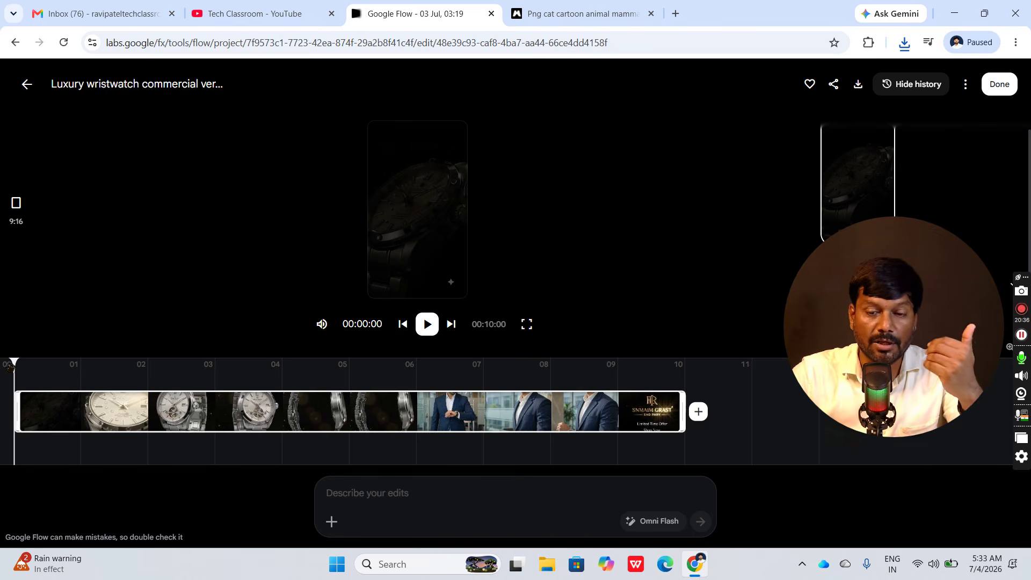
left_click(527, 326)
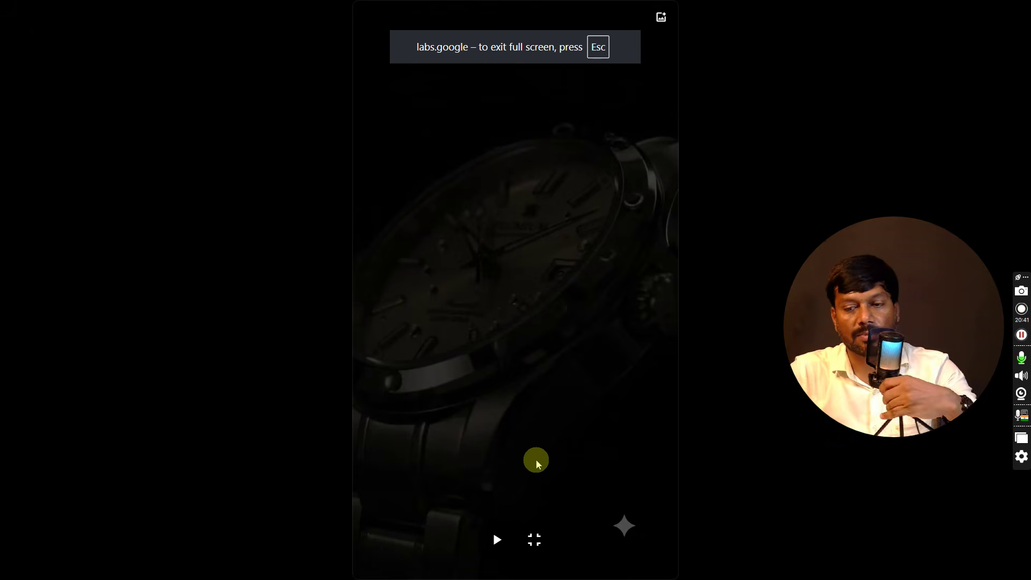
left_click(497, 539)
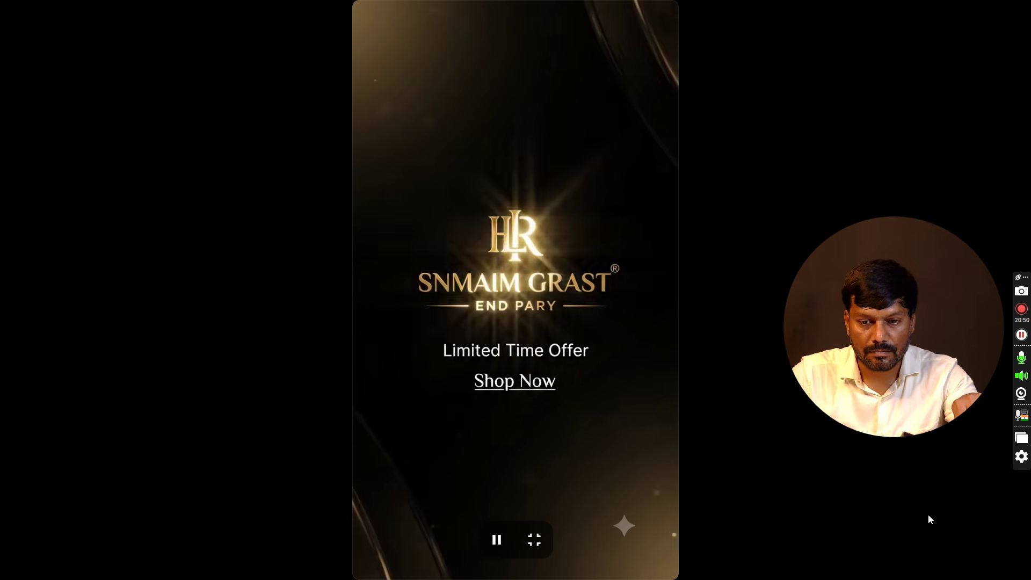
key("space")
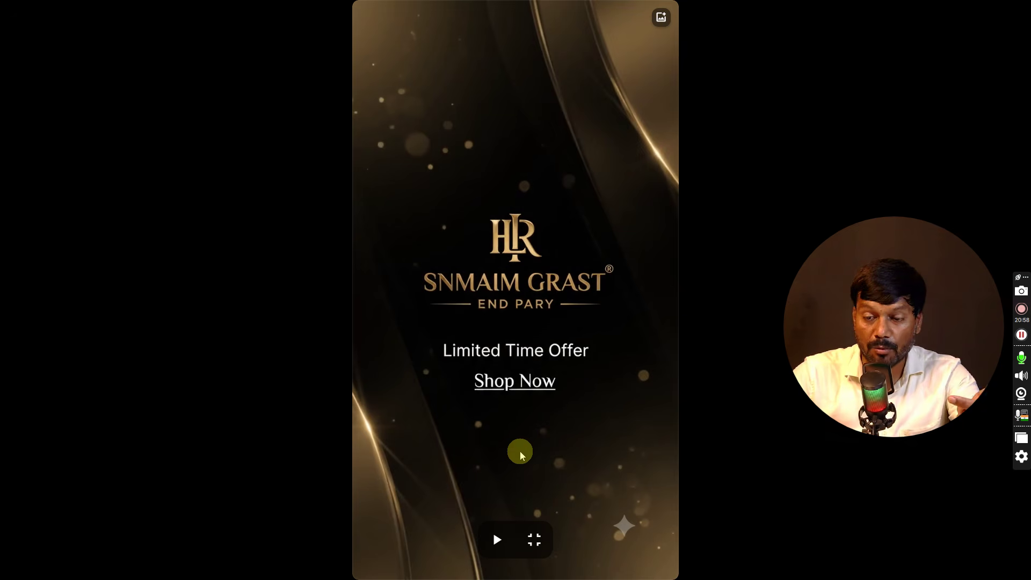
key("Escape")
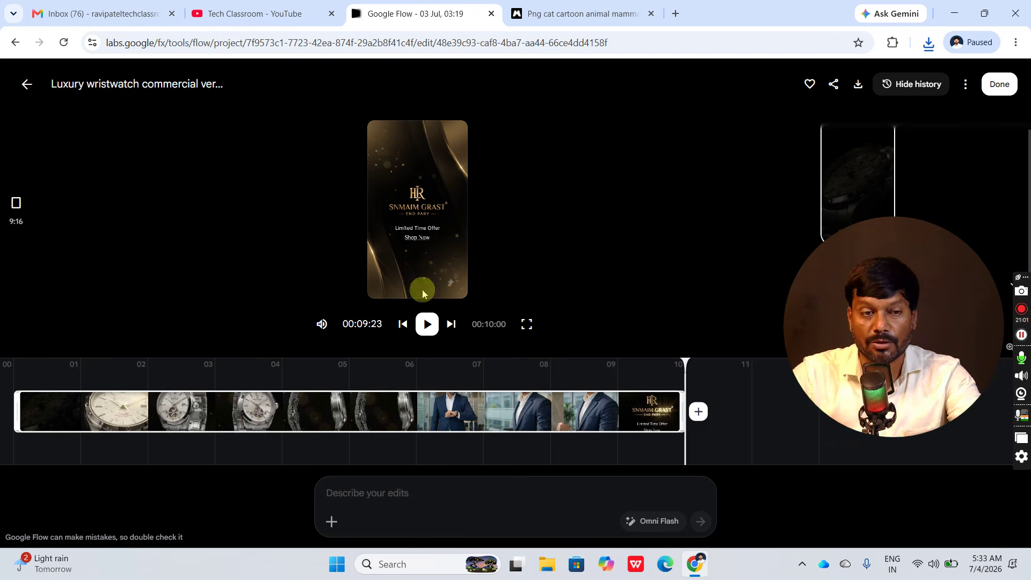
Return to the project's media overview and upload the downloaded cartoon cat image to it
left_click(30, 87)
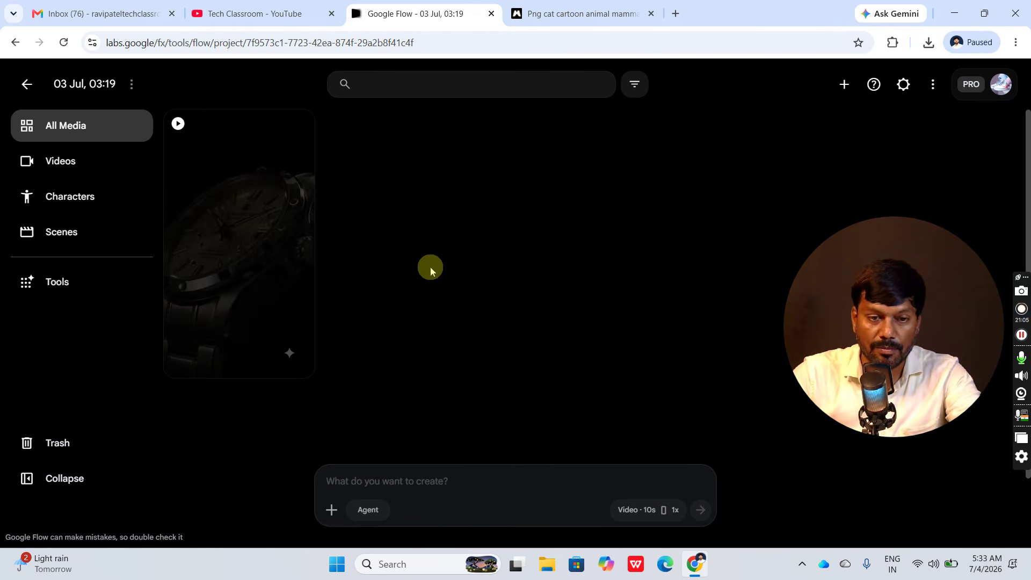
left_click(930, 47)
left_click_drag(800, 109, 483, 221)
left_click(920, 72)
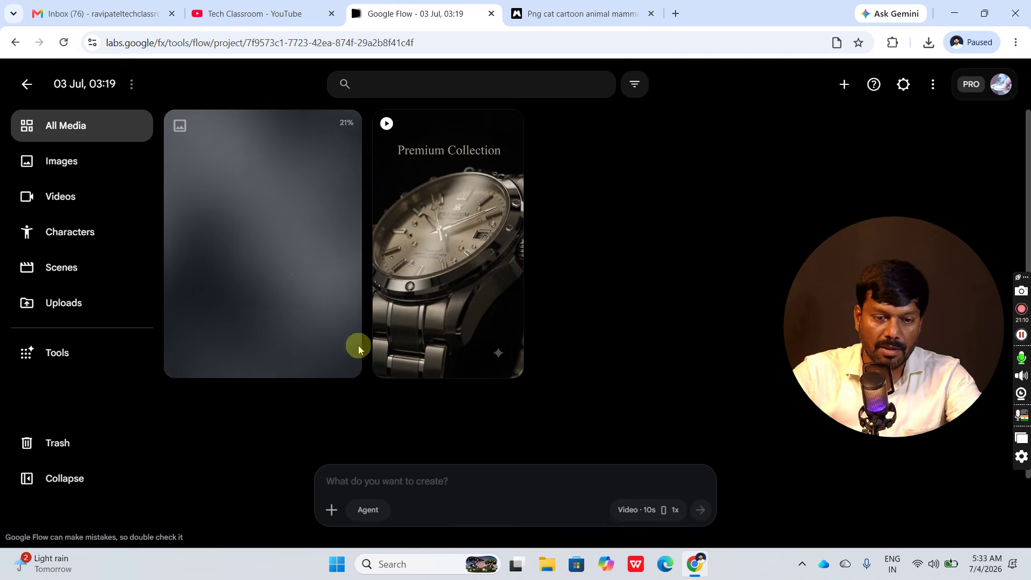
Close the Magnific page and open ChatGPT in a new browser tab
left_click(587, 14)
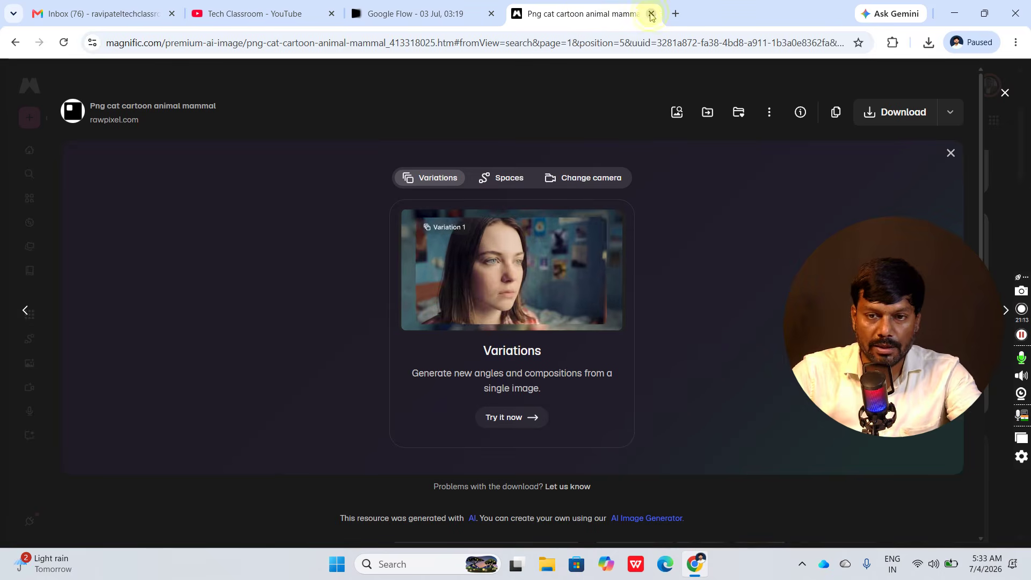
left_click(650, 13)
left_click(515, 14)
type("chat")
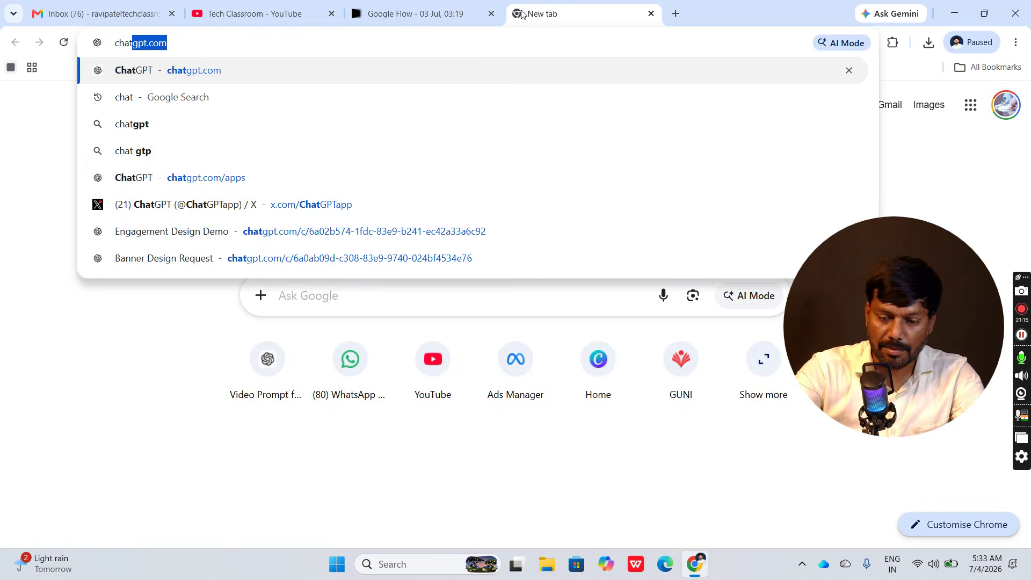
key("Return")
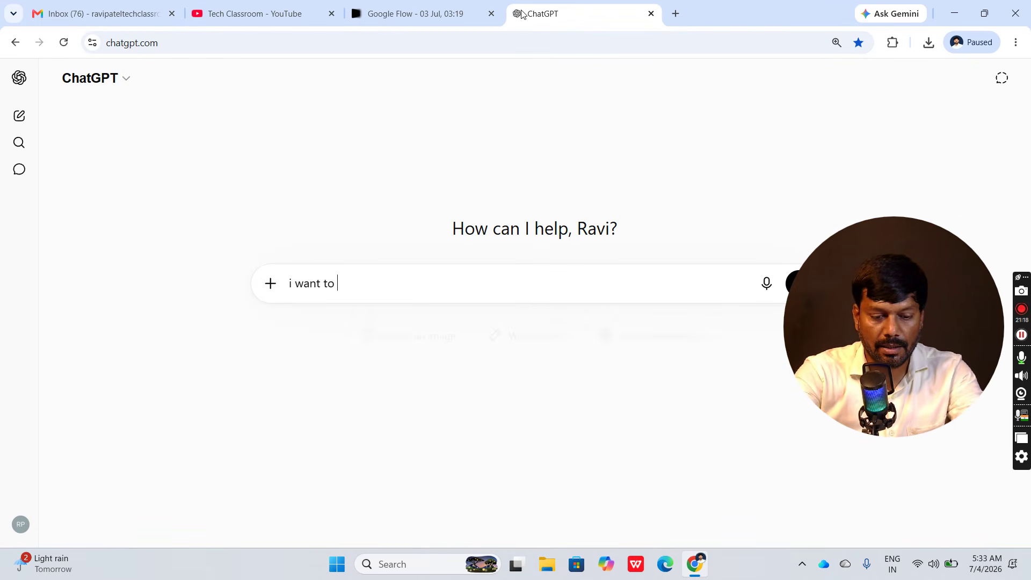
Ask ChatGPT for a perfect prompt for an 8 seconds video of the uploaded cat photo and review the reply
type("8")
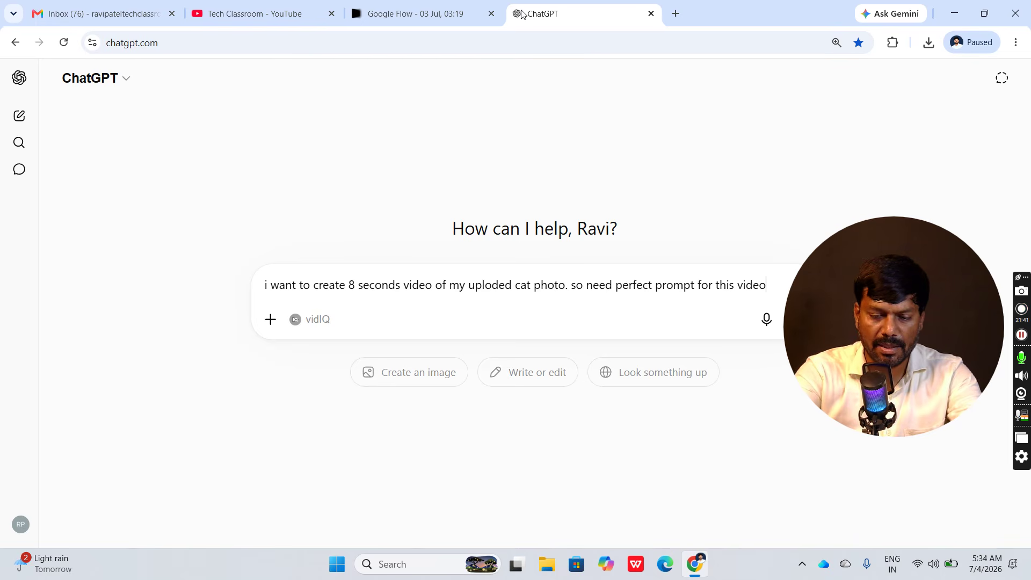
key("Return")
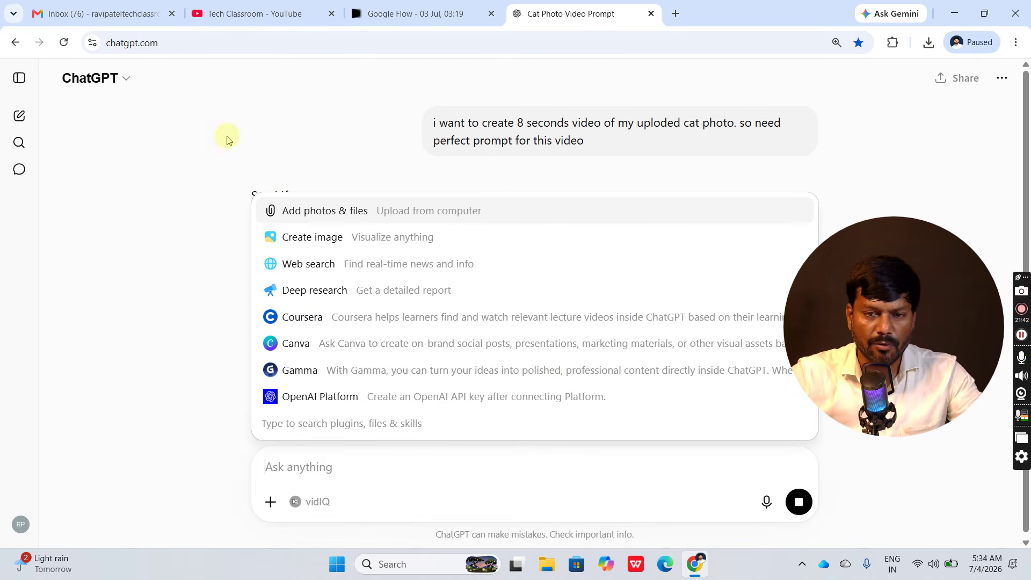
left_click(168, 229)
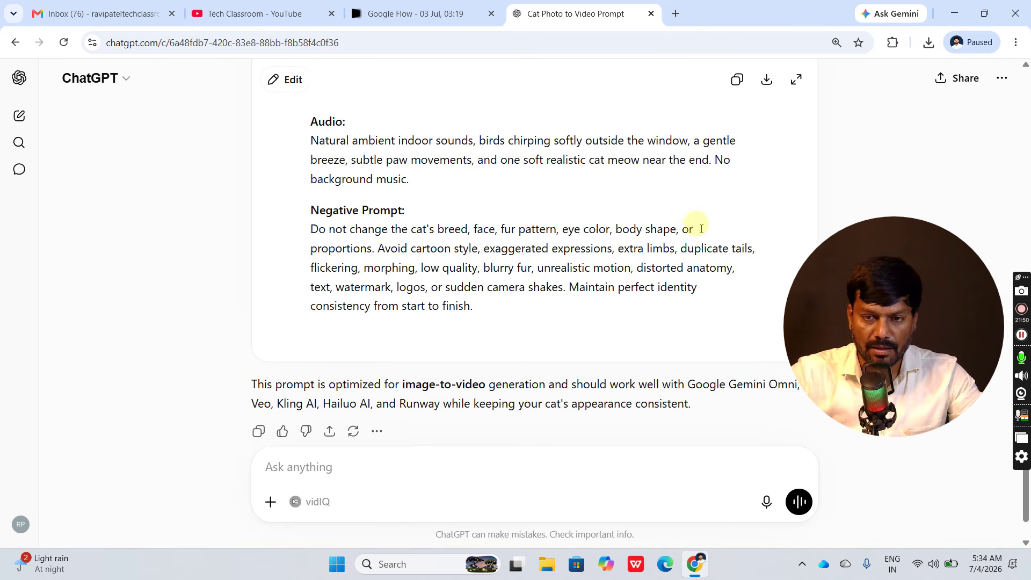
scroll(709, 161, "up", 4)
Switch back to Google Flow and add the uploaded cartoon cat image to the video prompt
left_click(457, 14)
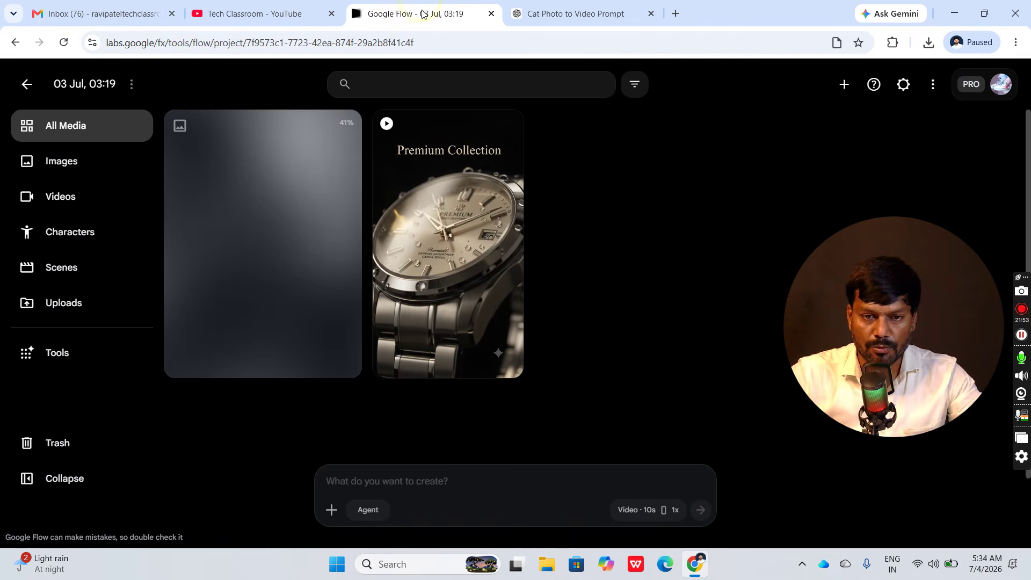
left_click(347, 134)
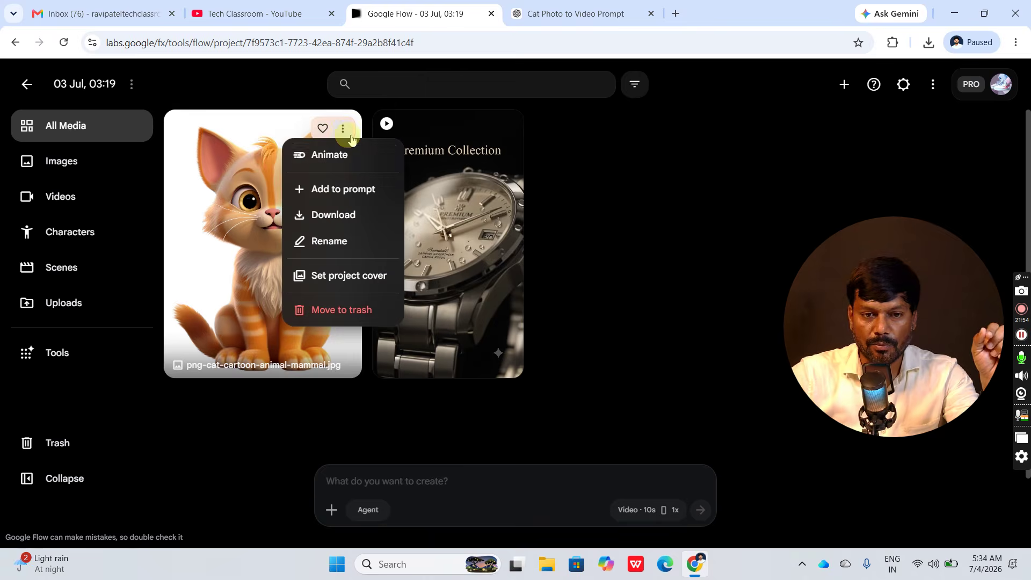
left_click(367, 195)
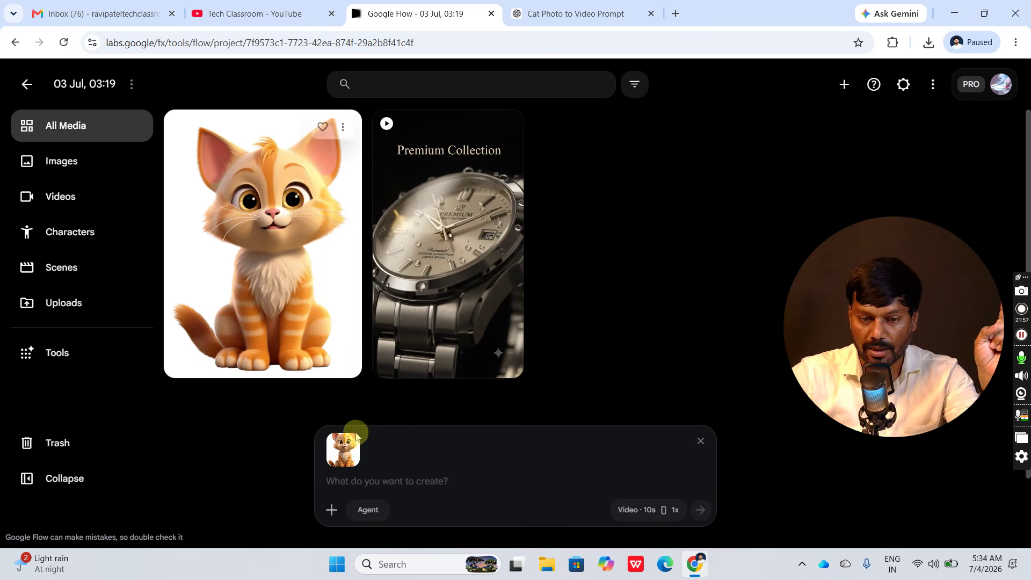
left_click(379, 482)
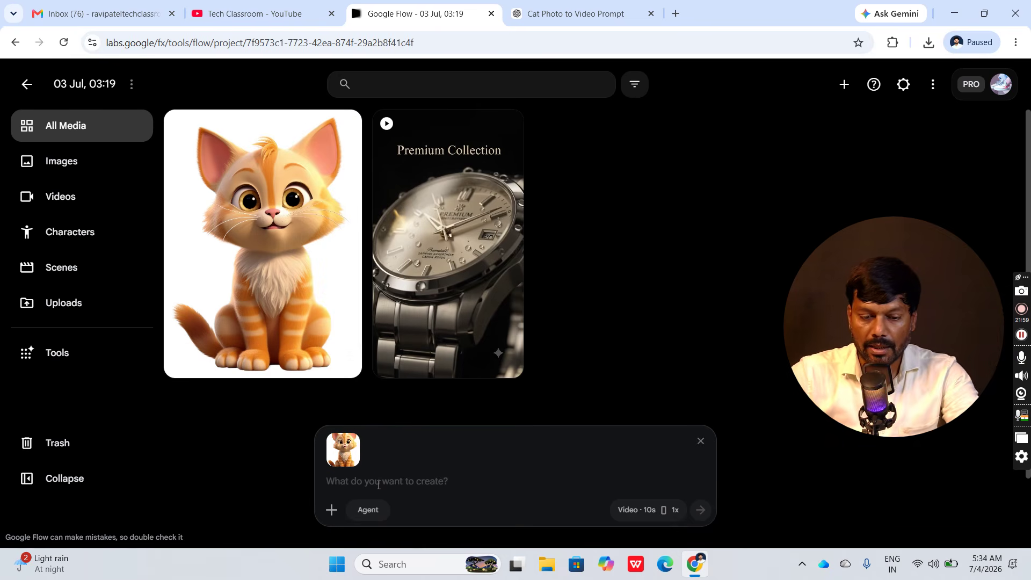
Try to generate a video from the attached cat image using the copied ChatGPT prompt
key("ctrl+v")
scroll(573, 366, "up", 5)
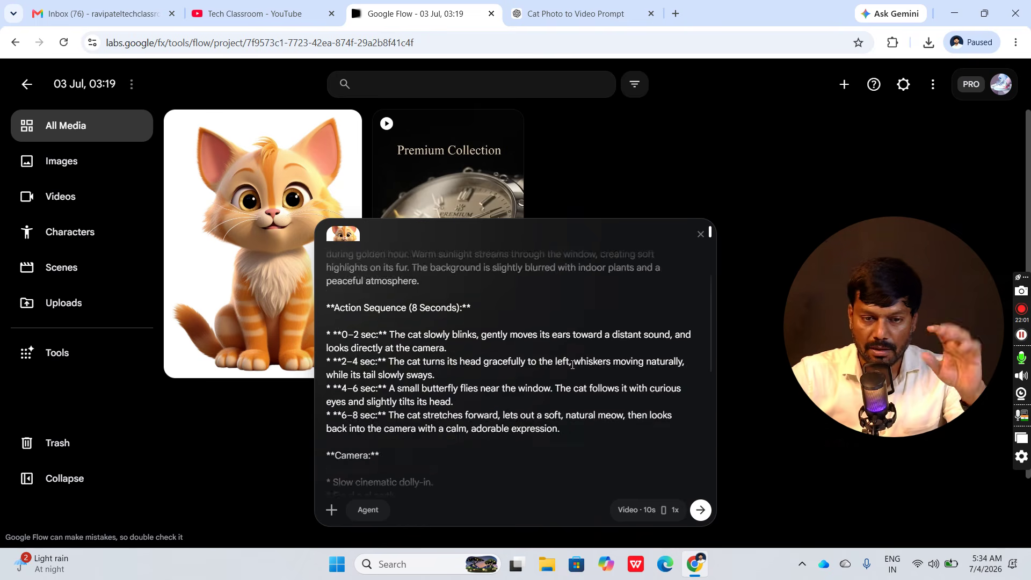
scroll(573, 365, "up", 2)
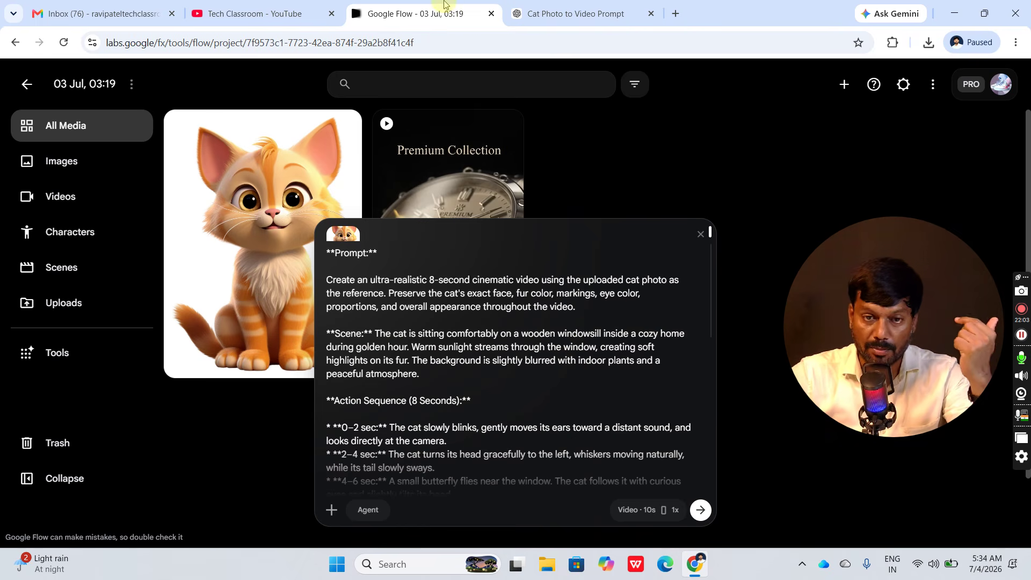
left_click(701, 514)
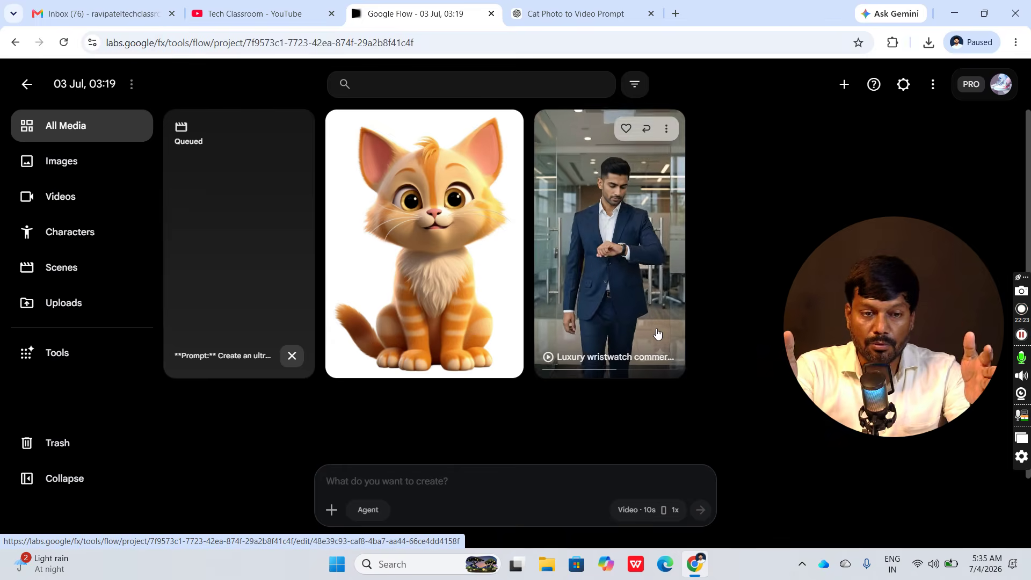
left_click(650, 333)
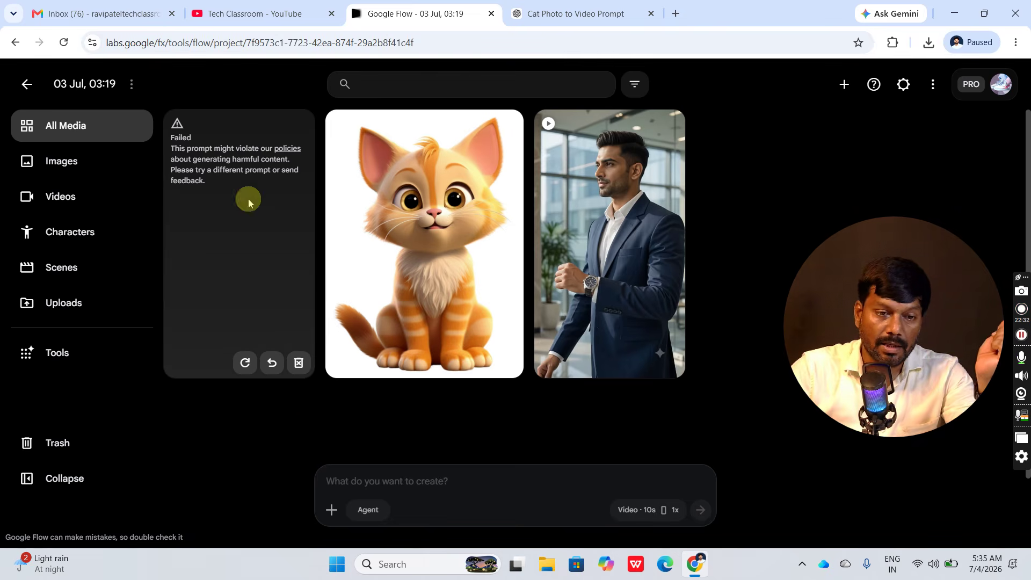
Retry the failed cat video generation and cancel the queued attempt
left_click(243, 364)
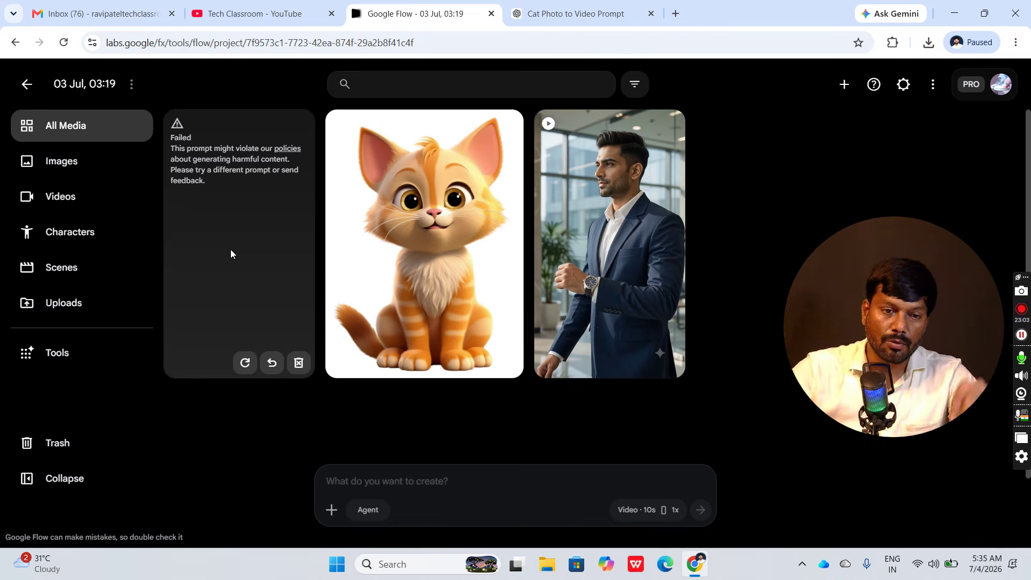
left_click(244, 363)
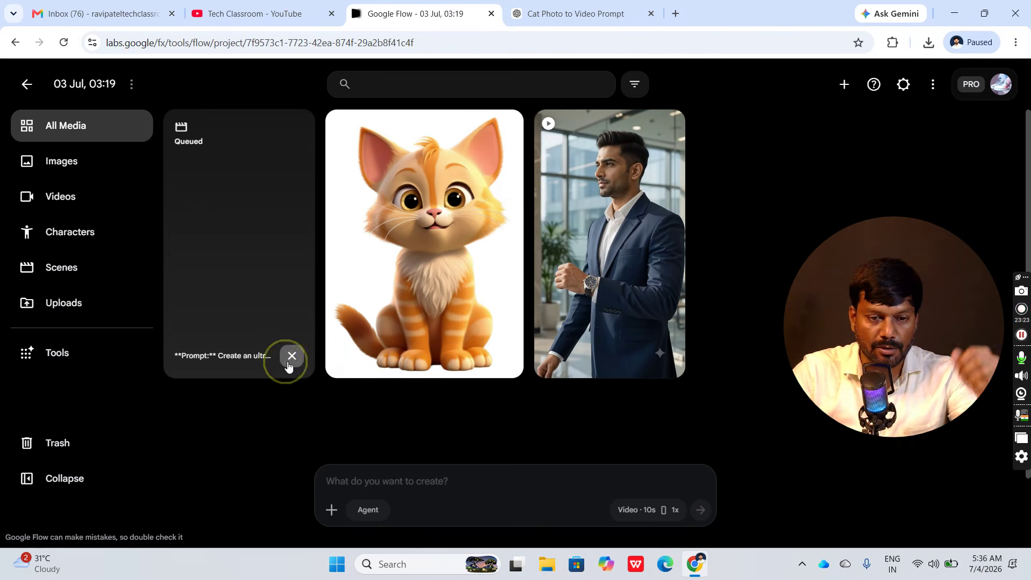
left_click(292, 357)
Add the cartoon cat image to the prompt and generate a video with the text "i want to convert my cute uploded cat into video."
left_click(504, 130)
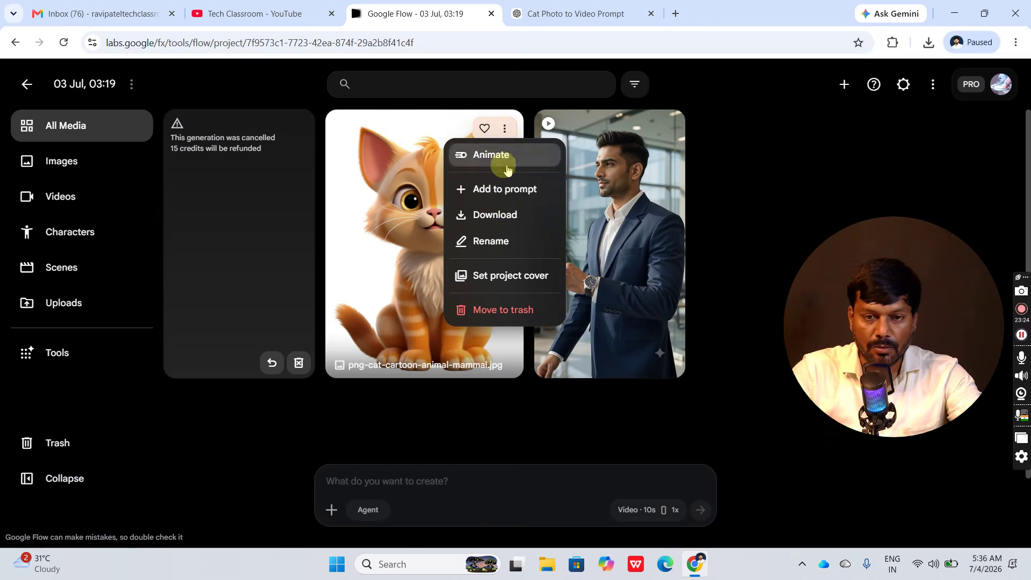
left_click(502, 198)
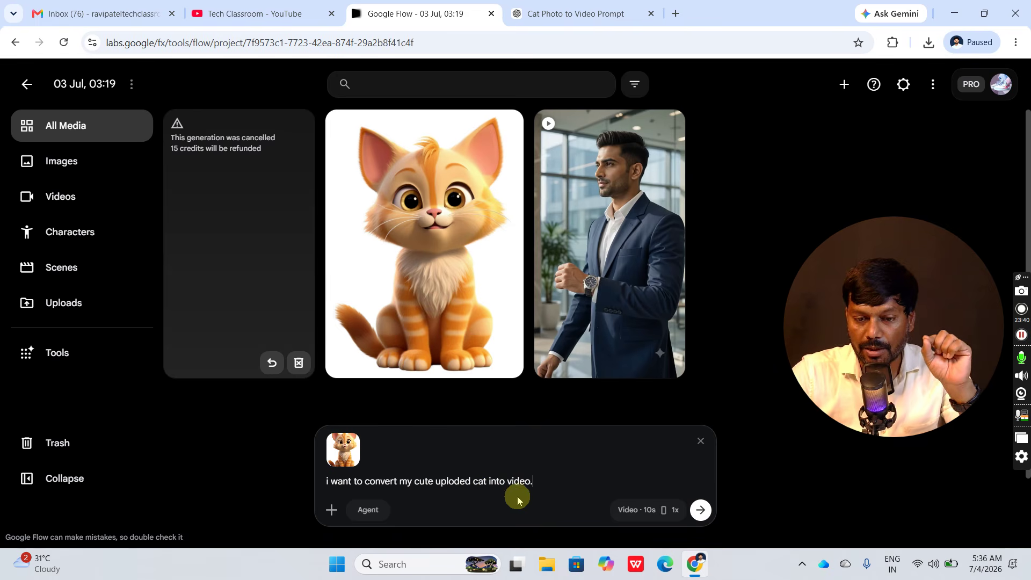
left_click(699, 514)
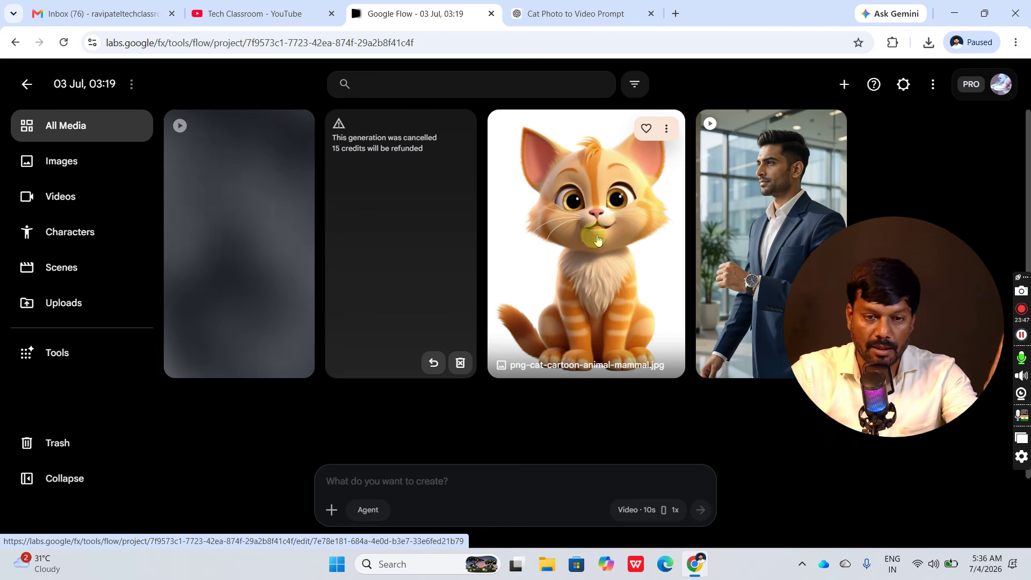
left_click(570, 11)
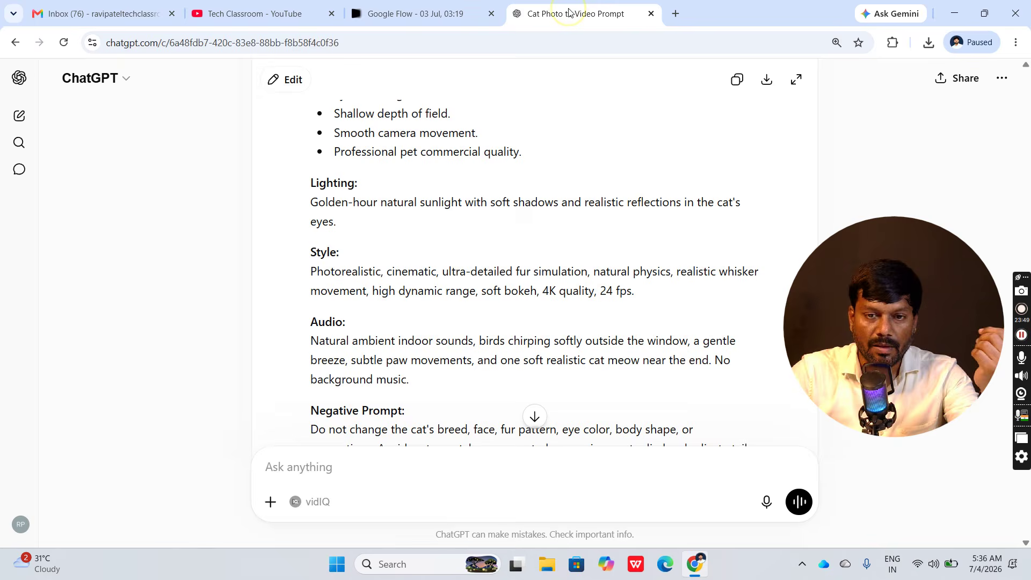
left_click(473, 14)
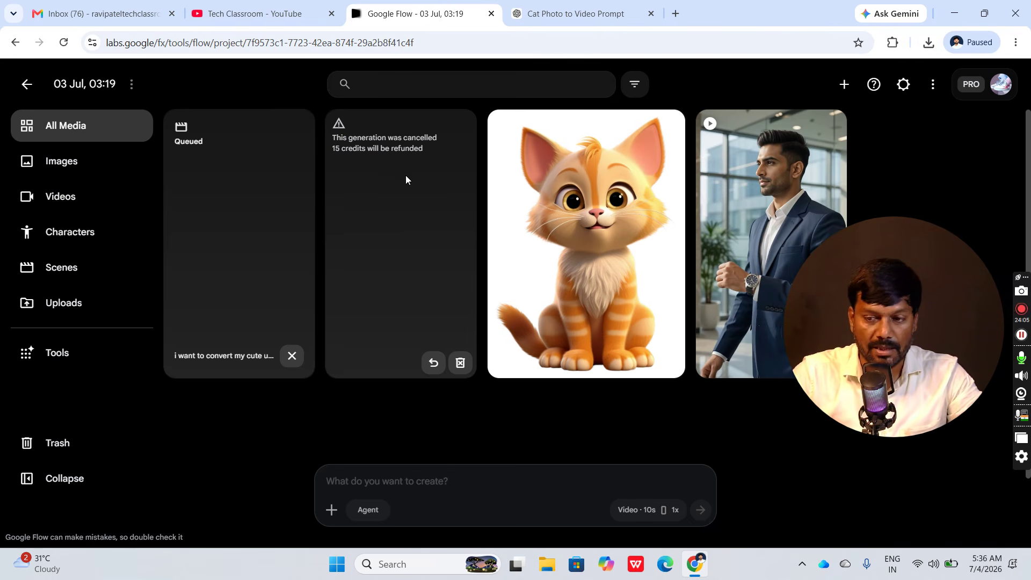
mouse_move(662, 194)
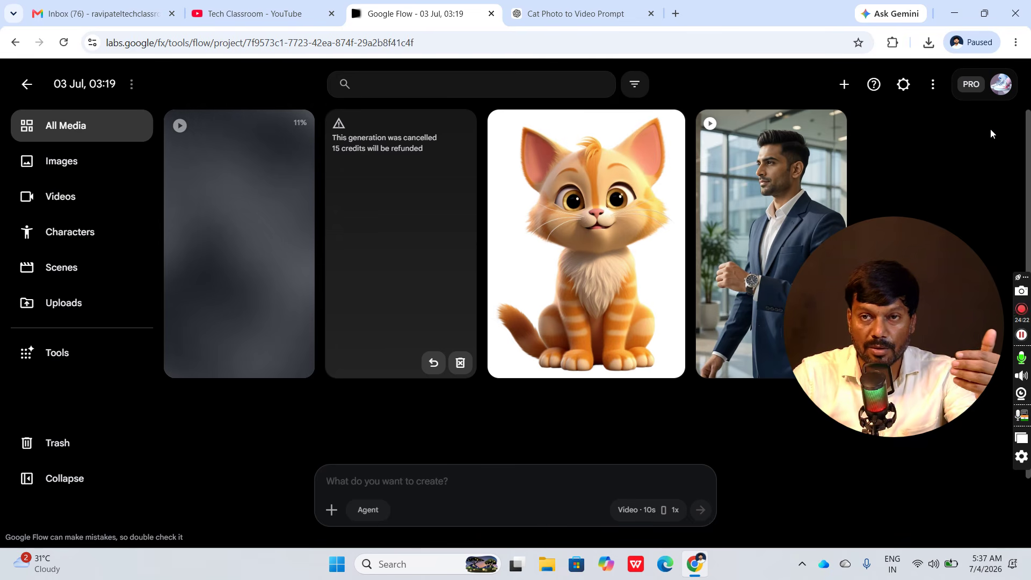
left_click(990, 129)
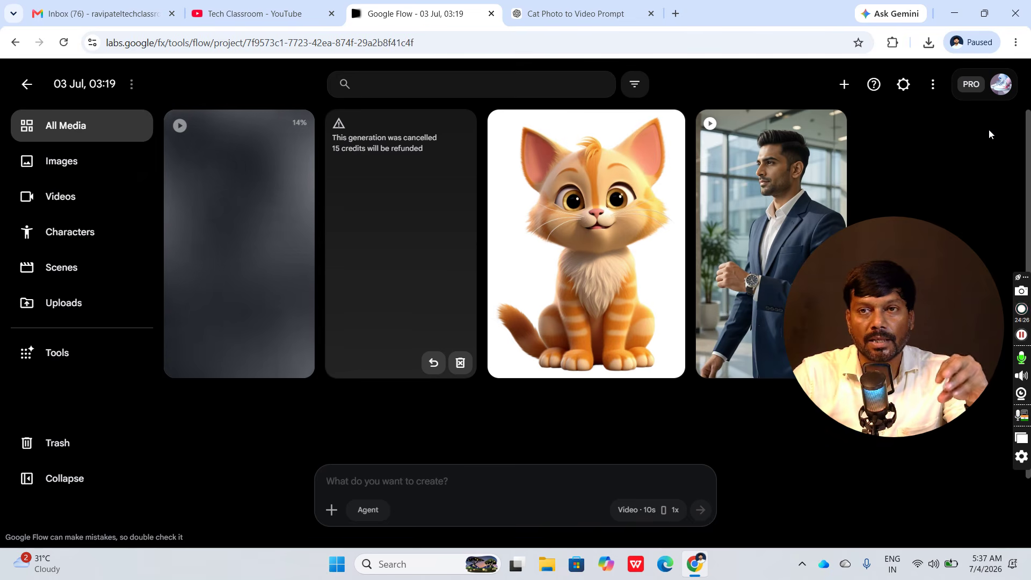
left_click(987, 133)
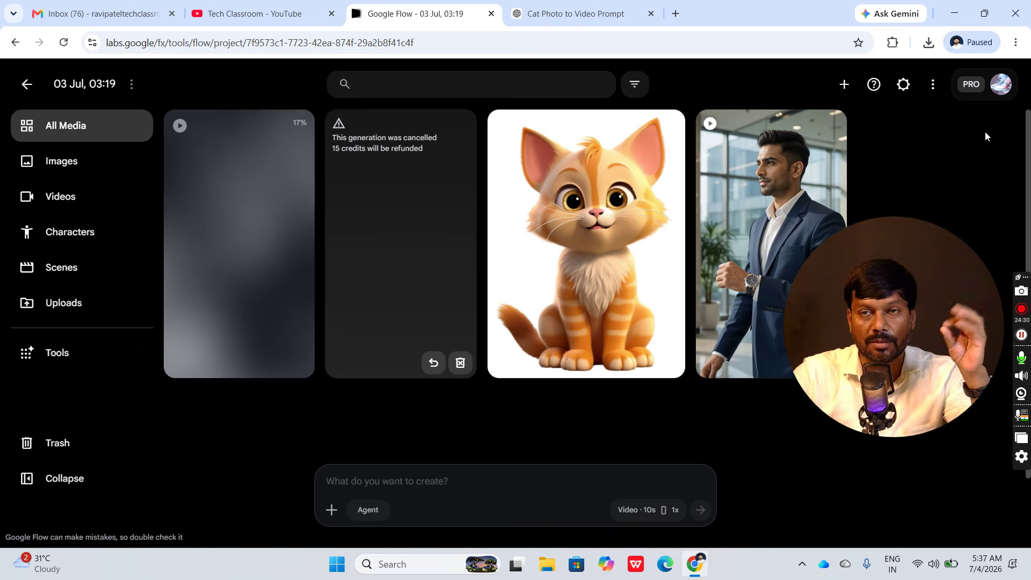
left_click(986, 132)
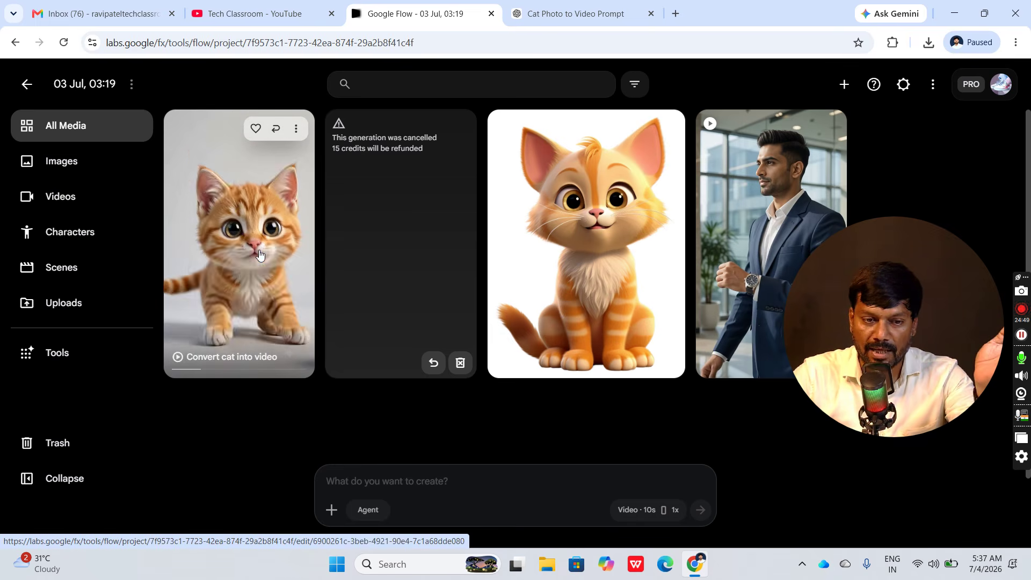
Open the generated cat video and watch it in full screen, and minimize the browser window when finished
left_click(259, 254)
left_click(525, 327)
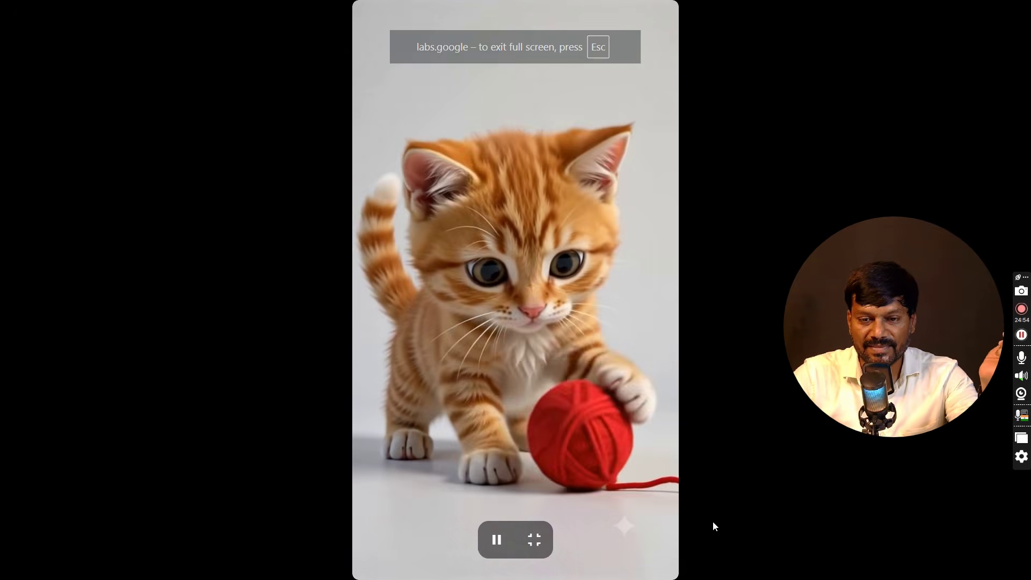
left_click(713, 522)
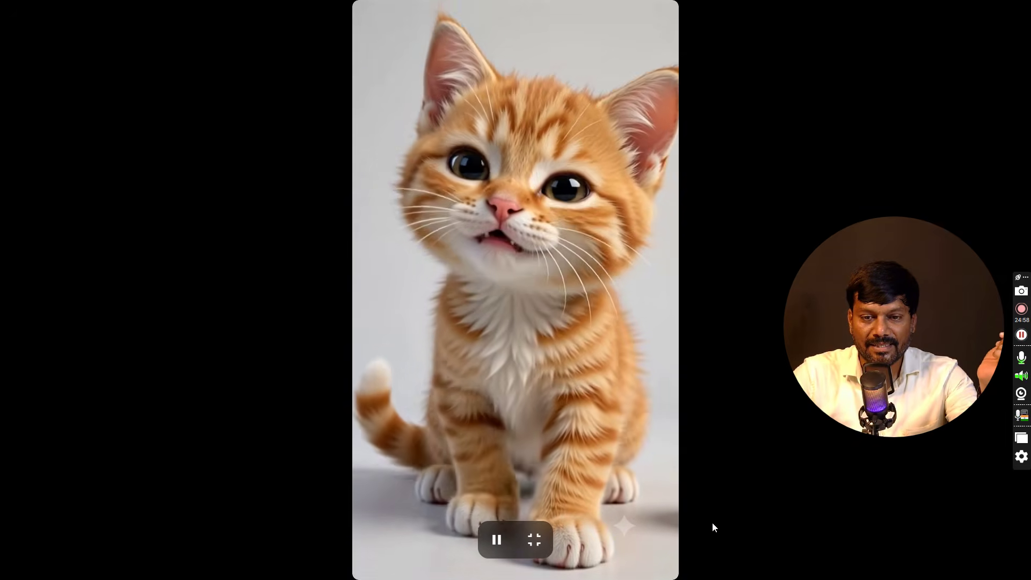
left_click(710, 524)
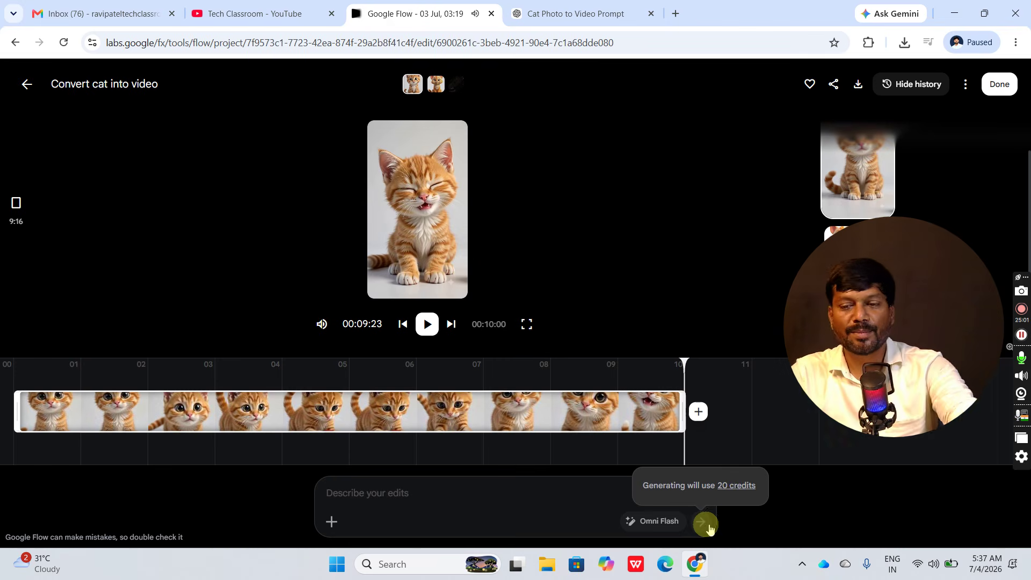
double_click(711, 525)
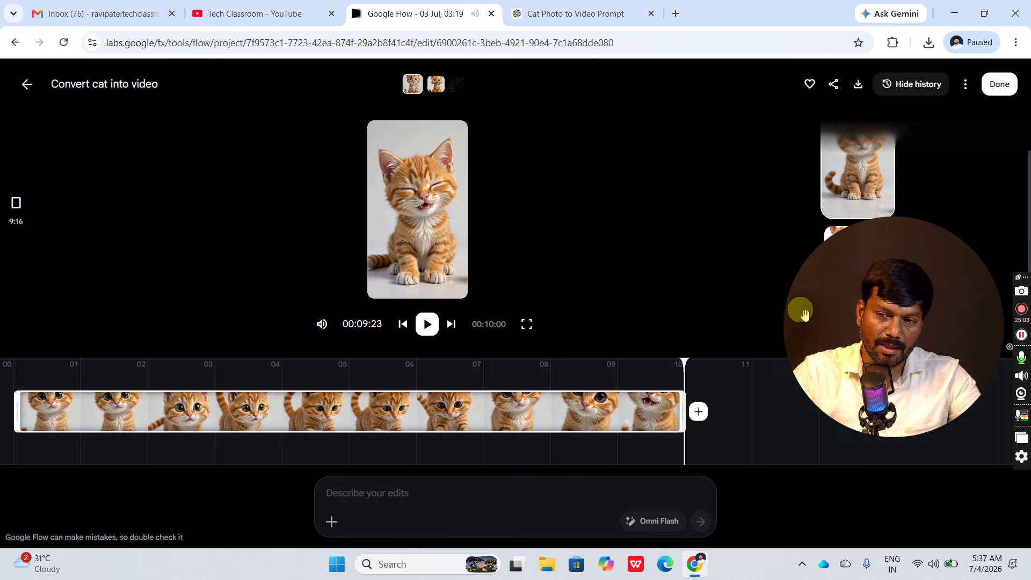
left_click(954, 14)
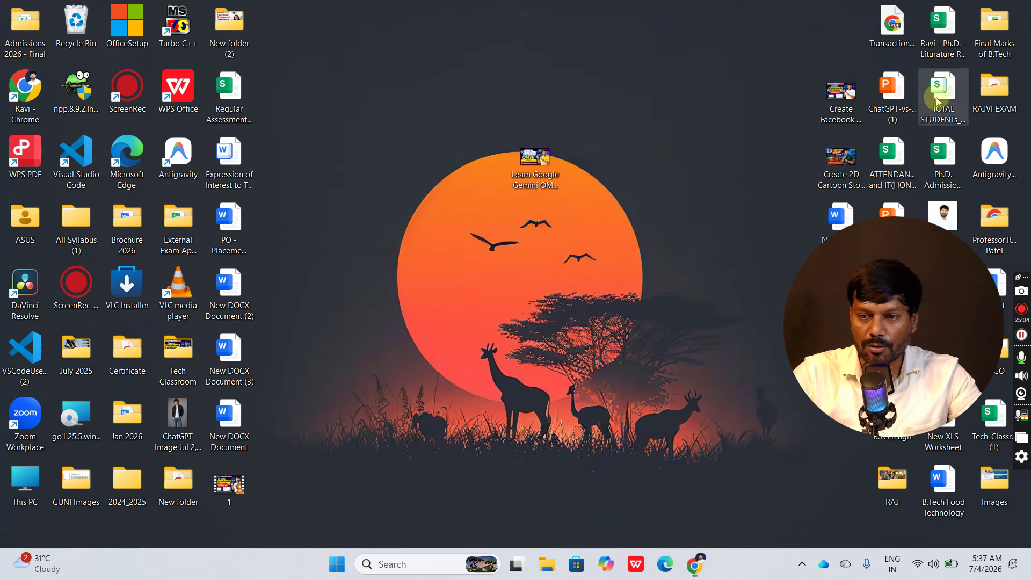